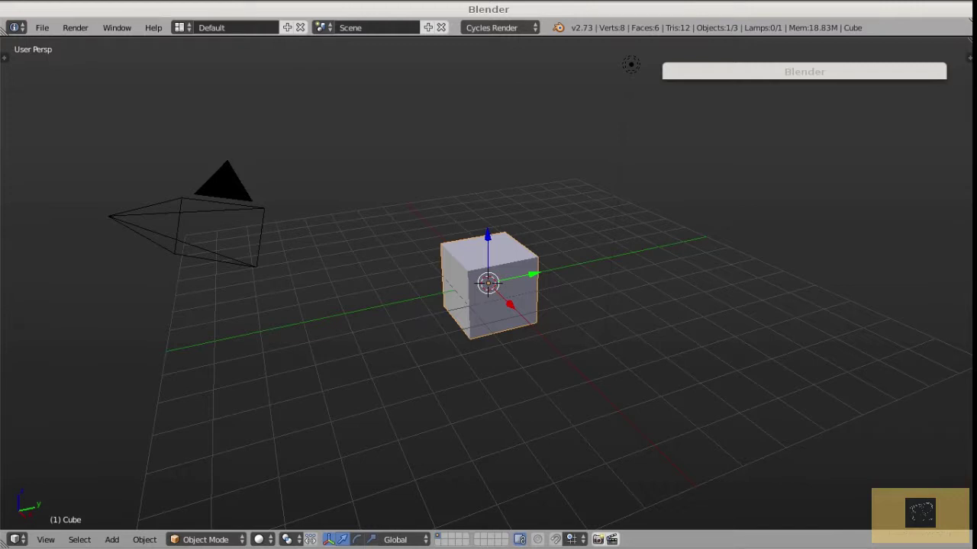
# Delete every object from the default scene.
pyautogui.press('a')
pyautogui.press('a')
pyautogui.press('Delete')
# Add a mesh plane at the scene's centre and scale it up uniformly to about 14.5 units per side.
pyautogui.hotkey('shift', 'a')
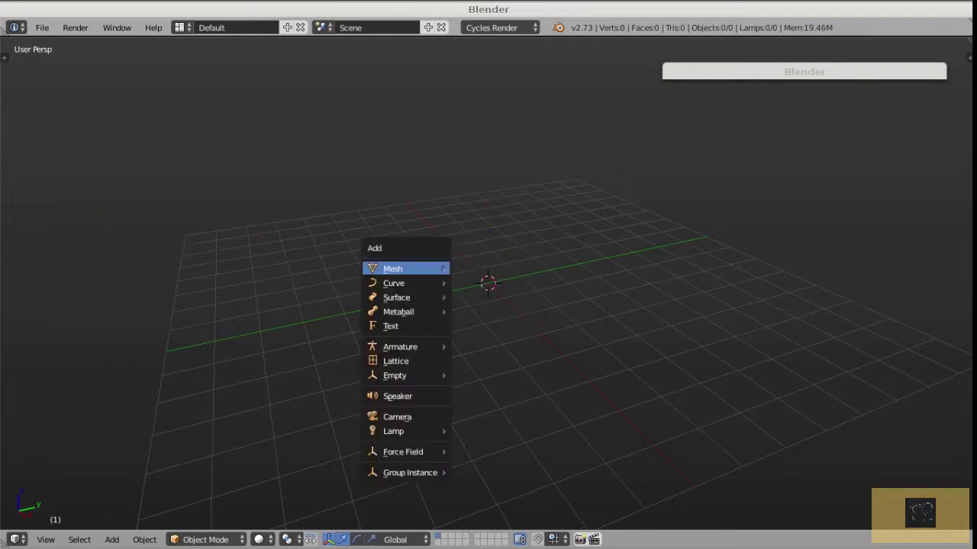
pyautogui.press('m')
pyautogui.press('p')
pyautogui.press('s')
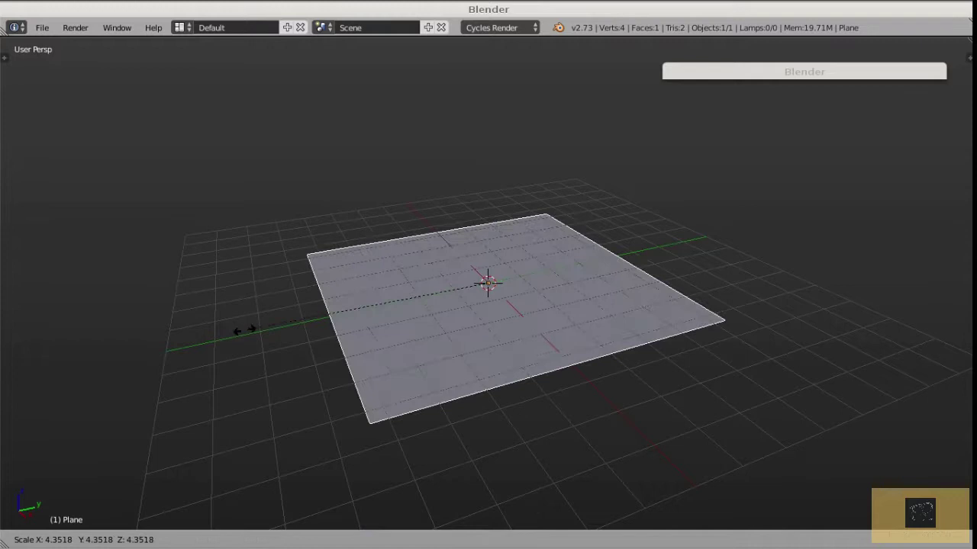
pyautogui.press('Return')
# Apply the plane's scale and check its scale and dimensions in the transform properties.
pyautogui.hotkey('ctrl', 'a')
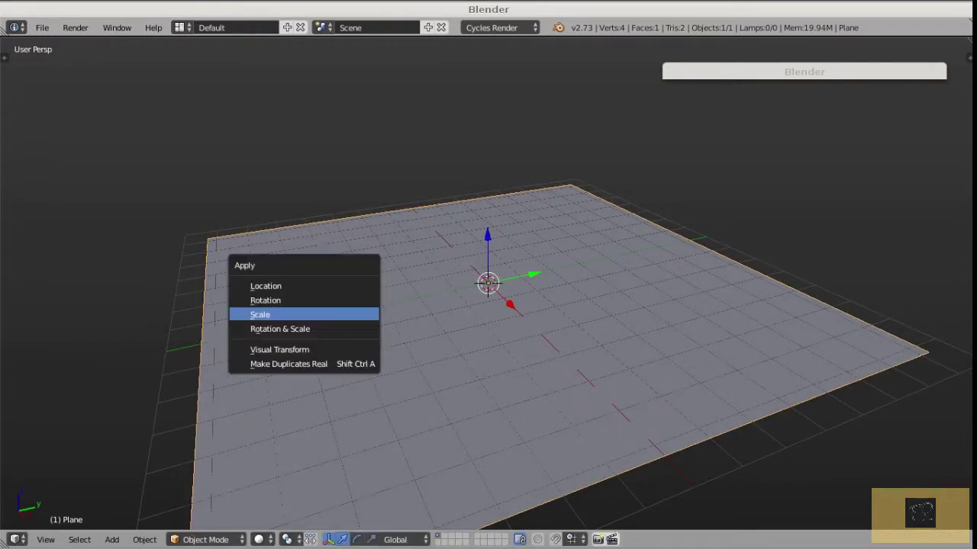
pyautogui.moveTo(345, 265); pyautogui.dragTo(240, 225)
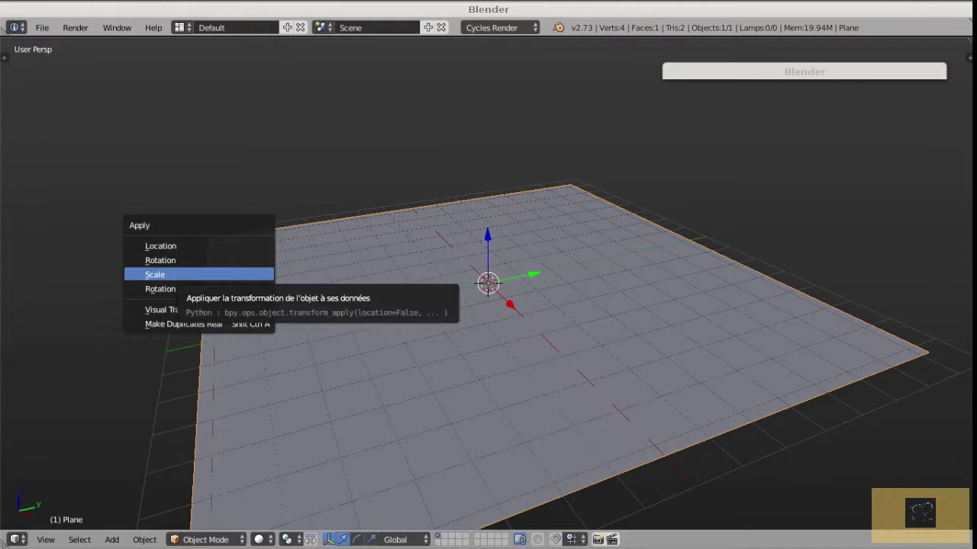
pyautogui.press('Return')
pyautogui.press('n')
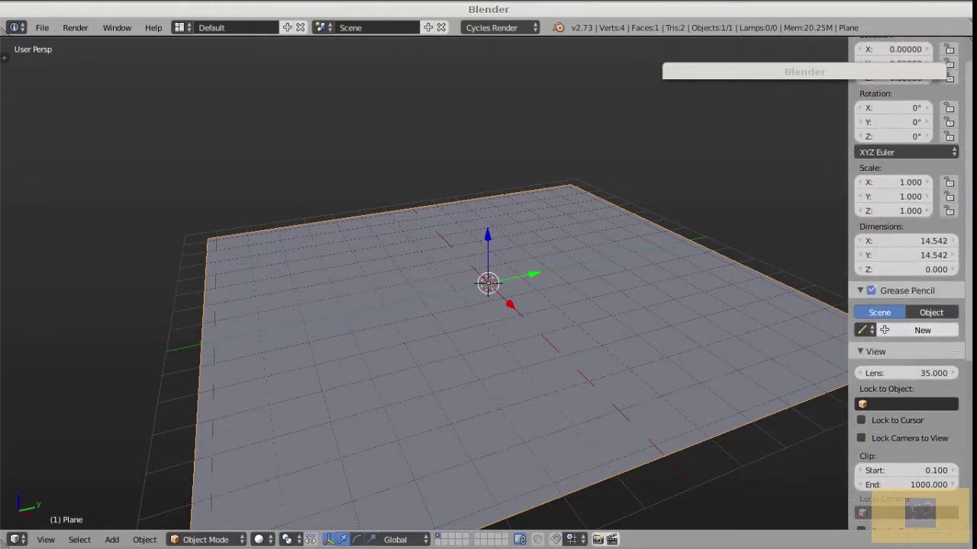
pyautogui.press('n')
# Hide the transform manipulator and add an Ocean modifier to the plane, with its modifier settings displayed.
pyautogui.hotkey('ctrl', 'space')
pyautogui.click(458, 204)
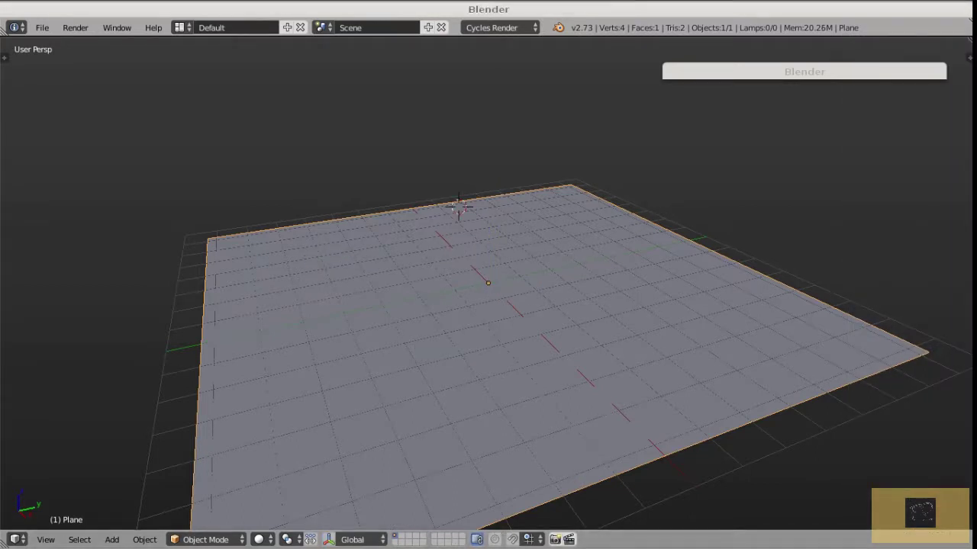
pyautogui.press('space')
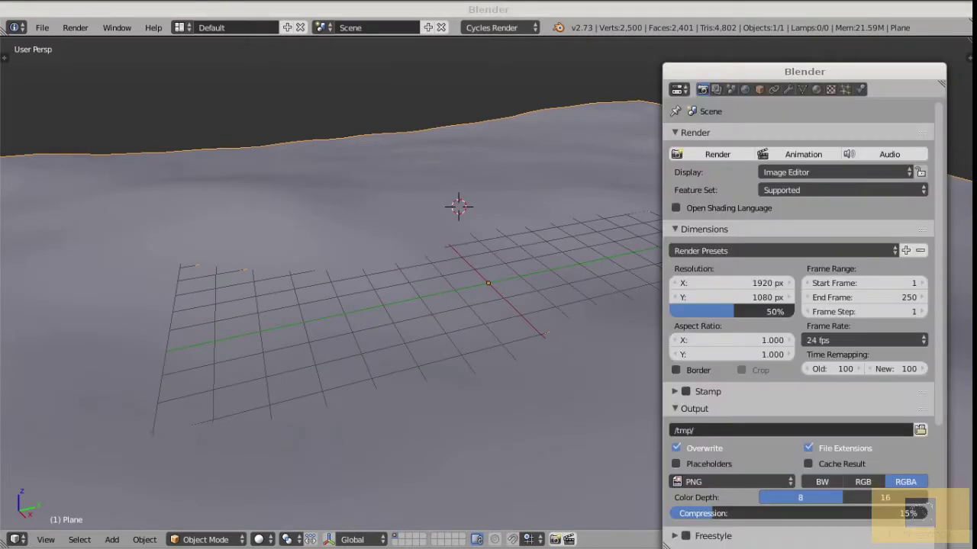
pyautogui.click(788, 89)
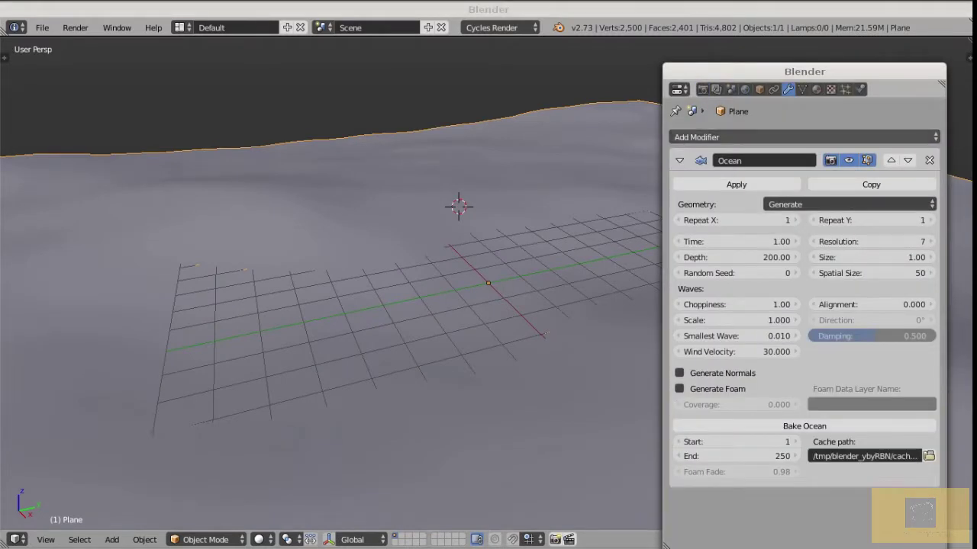
pyautogui.click(725, 136)
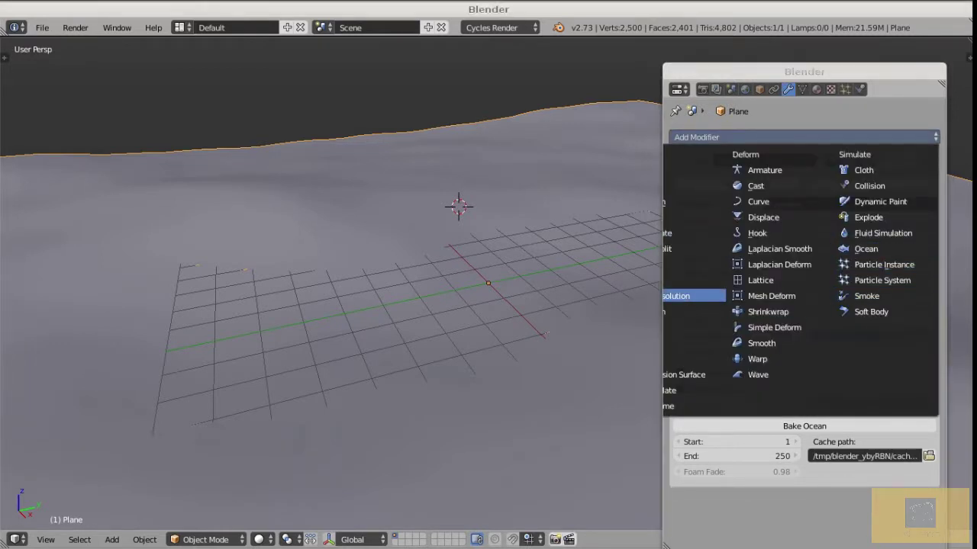
pyautogui.press('Escape')
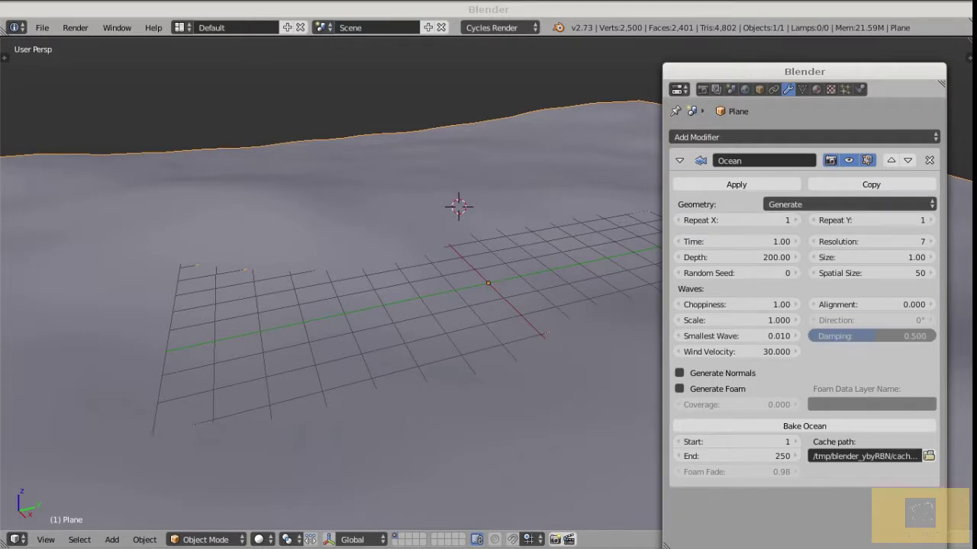
# Set the Ocean modifier's geometry mode to Displace.
pyautogui.click(850, 203)
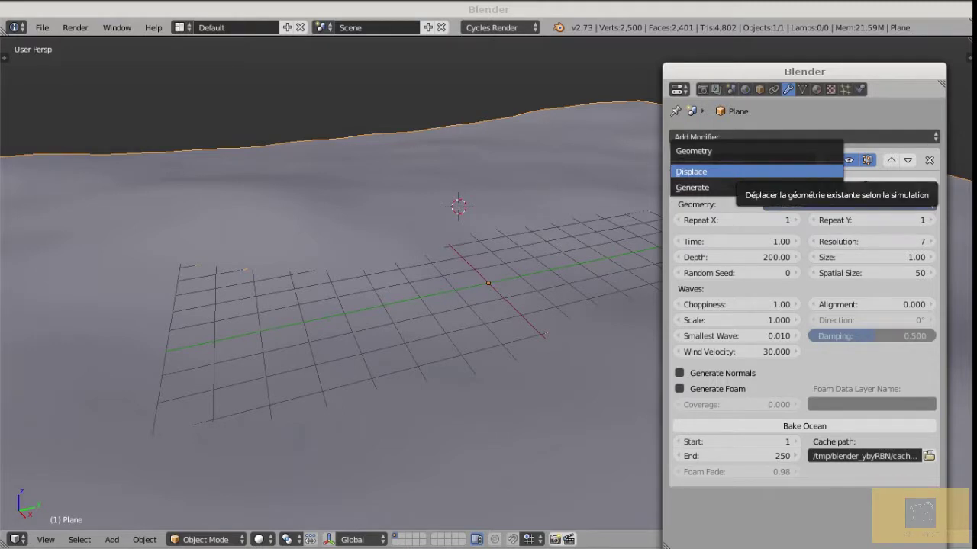
pyautogui.press('Return')
pyautogui.moveTo(458, 320); pyautogui.dragTo(450, 300, button='middle')
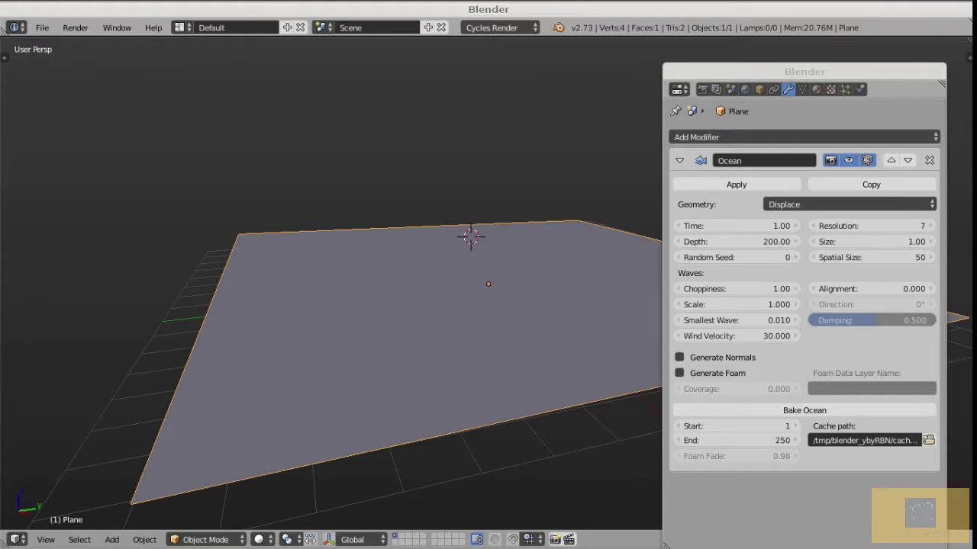
# Subdivide the plane's mesh in Edit Mode with 32 cuts.
pyautogui.press('Tab')
pyautogui.moveTo(458, 305)
pyautogui.mouseDown(button='middle')
pyautogui.moveTo(458, 282)
pyautogui.moveTo(455, 321)
pyautogui.mouseUp(button='middle')
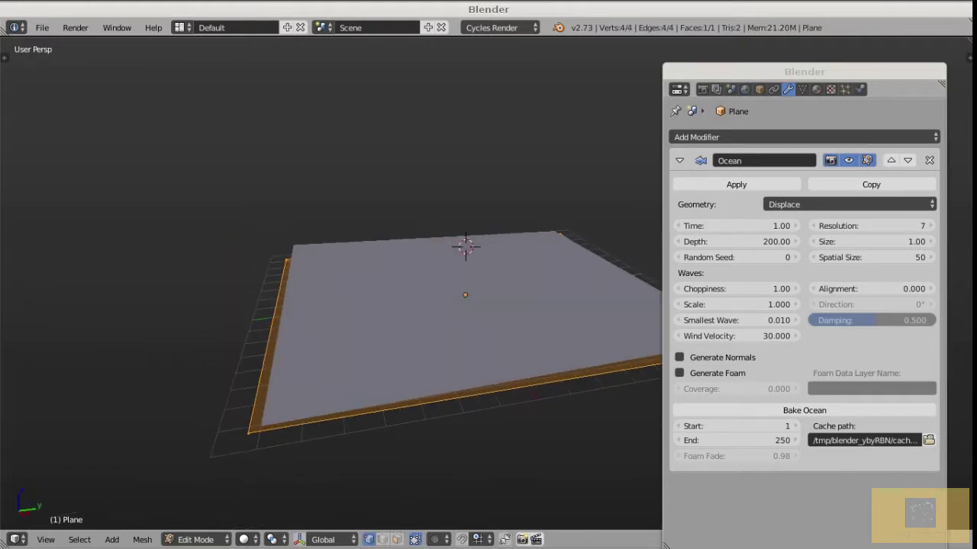
pyautogui.press('w')
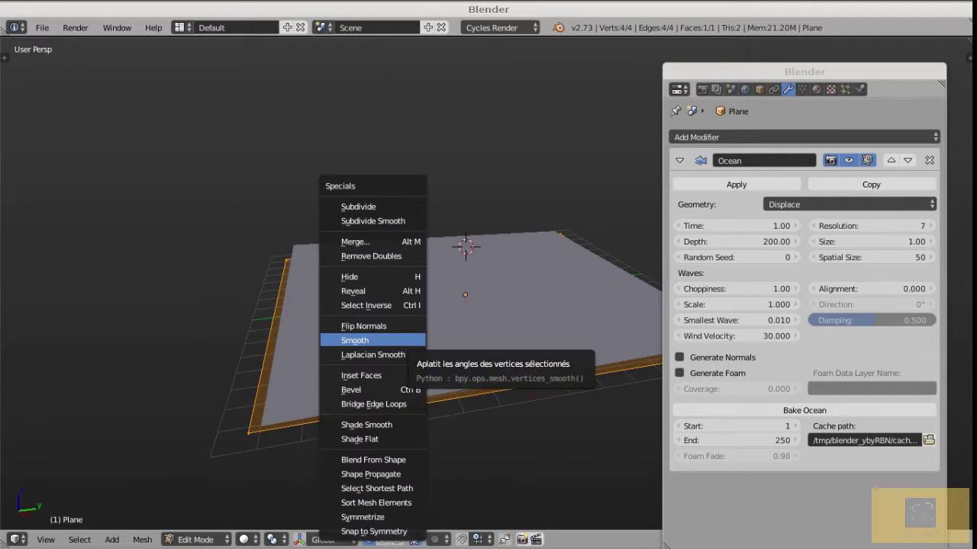
pyautogui.click(358, 206)
pyautogui.scroll(2, 331, 290)
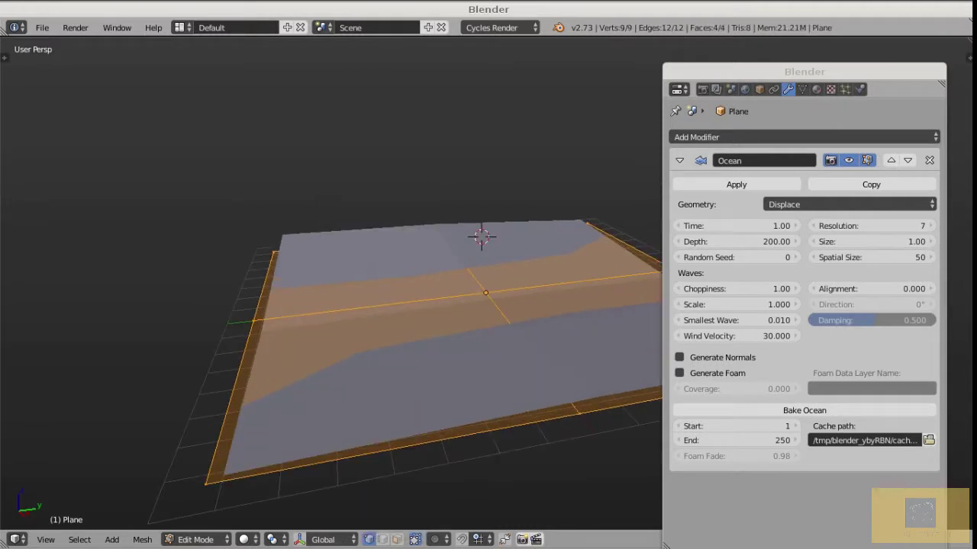
pyautogui.press('F6')
pyautogui.click(518, 328)
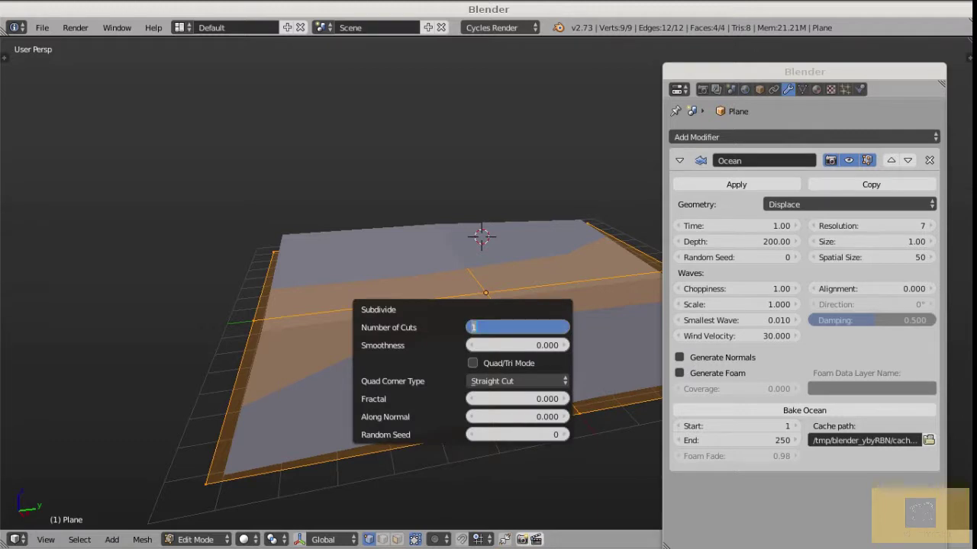
pyautogui.write('32')
pyautogui.press('Return')
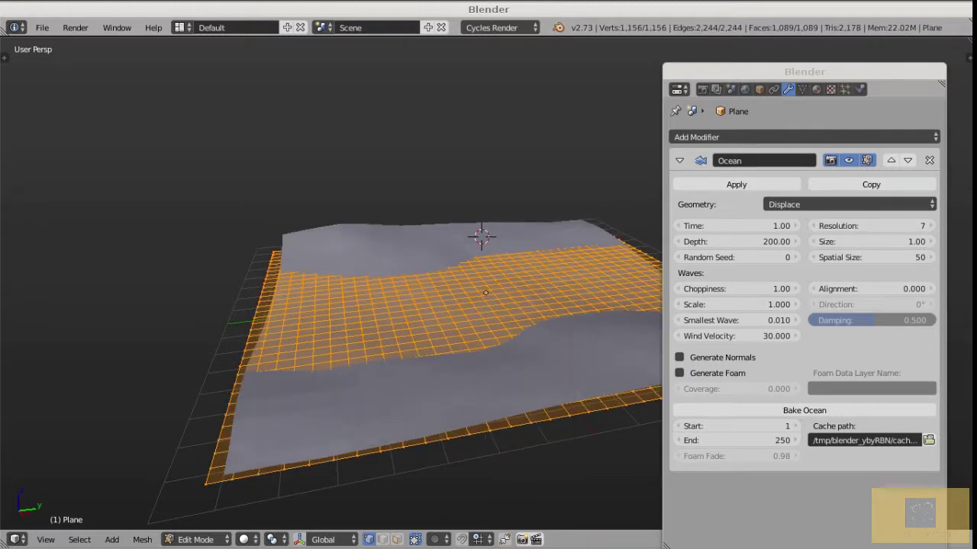
# Return to Object Mode, shade the plane smooth and briefly play the animation.
pyautogui.press('Tab')
pyautogui.click(376, 325)
pyautogui.press('z')
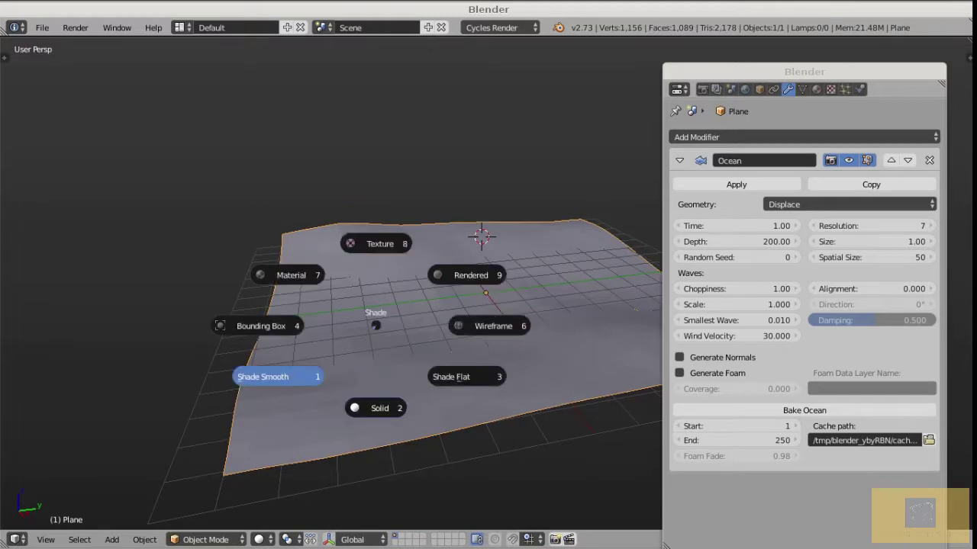
pyautogui.press('1')
pyautogui.hotkey('alt', 'a')
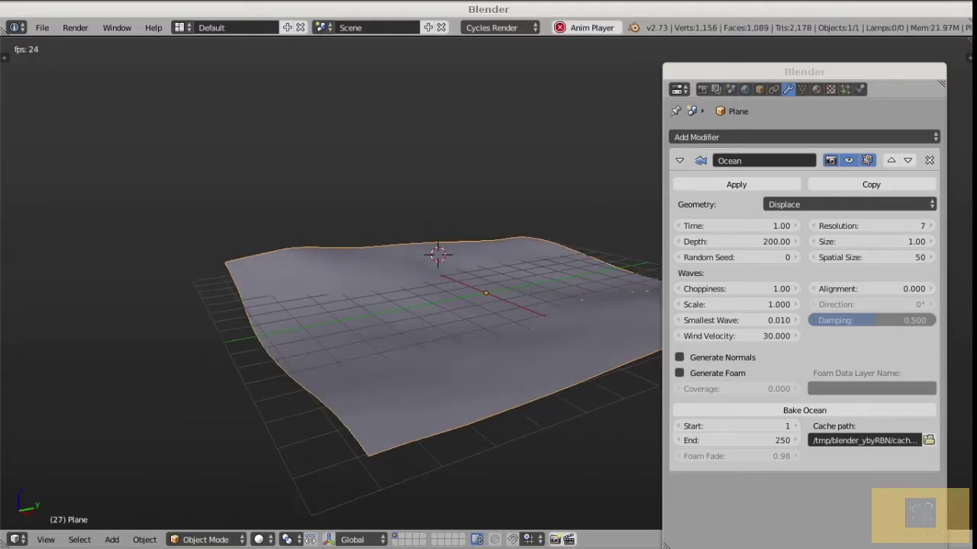
pyautogui.hotkey('alt', 'a')
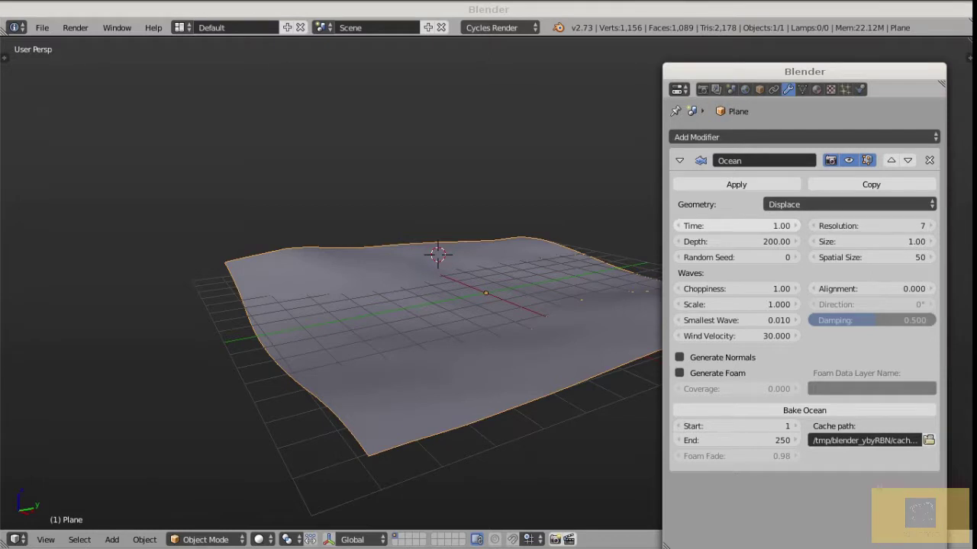
# Vary the Ocean modifier's Time to preview the wave motion, and set Time to 0.
pyautogui.moveTo(736, 226)
pyautogui.mouseDown()
pyautogui.moveTo(795, 226)
pyautogui.moveTo(700, 226)
pyautogui.moveTo(797, 226)
pyautogui.moveTo(690, 226)
pyautogui.moveTo(747, 226)
pyautogui.mouseUp()
pyautogui.click(746, 226)
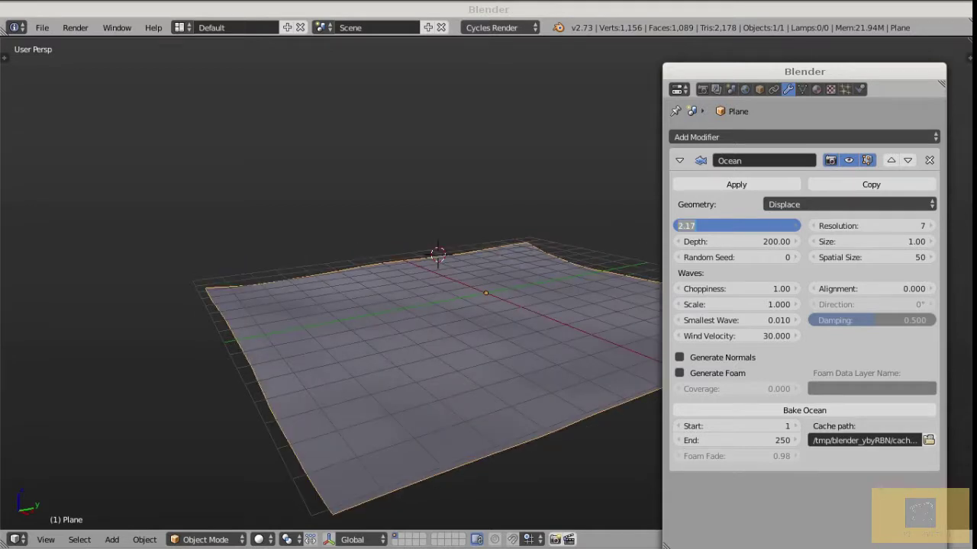
pyautogui.write('0')
pyautogui.press('Return')
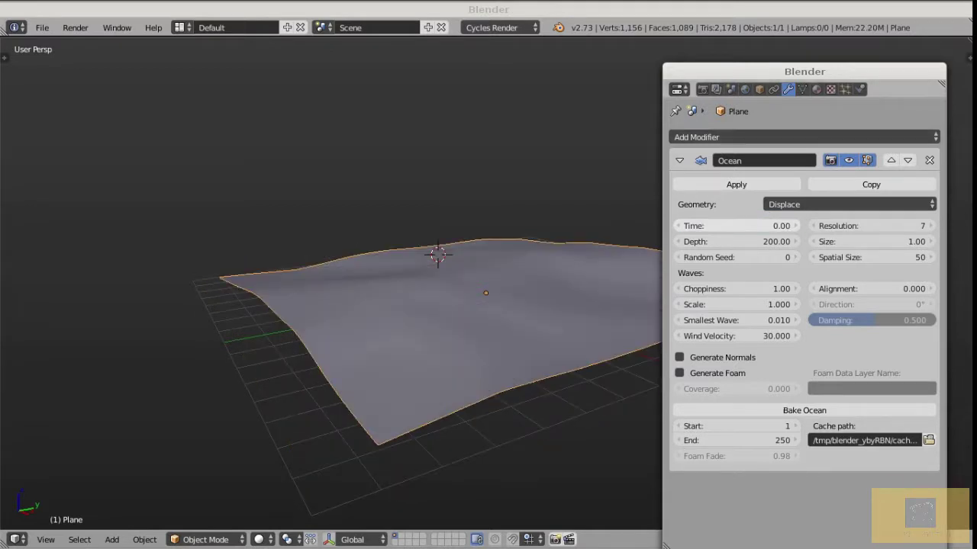
pyautogui.moveTo(746, 226); pyautogui.dragTo(743, 226)
pyautogui.click(743, 226)
pyautogui.write('0')
pyautogui.press('Return')
# Collapse the floating properties window, split off a short area beneath the 3D view and make it a Timeline.
pyautogui.doubleClick(804, 71)
pyautogui.moveTo(968, 41); pyautogui.dragTo(966, 454)
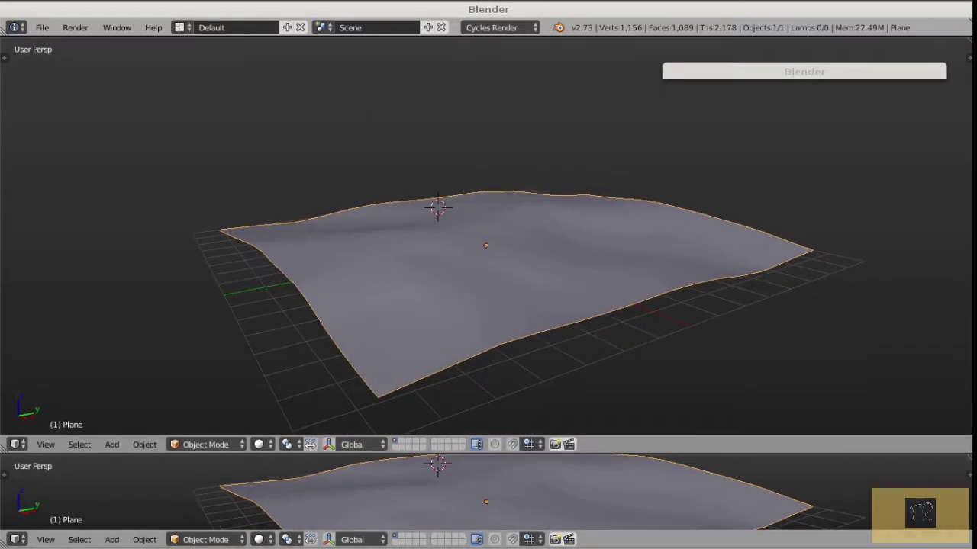
pyautogui.click(15, 539)
pyautogui.click(38, 498)
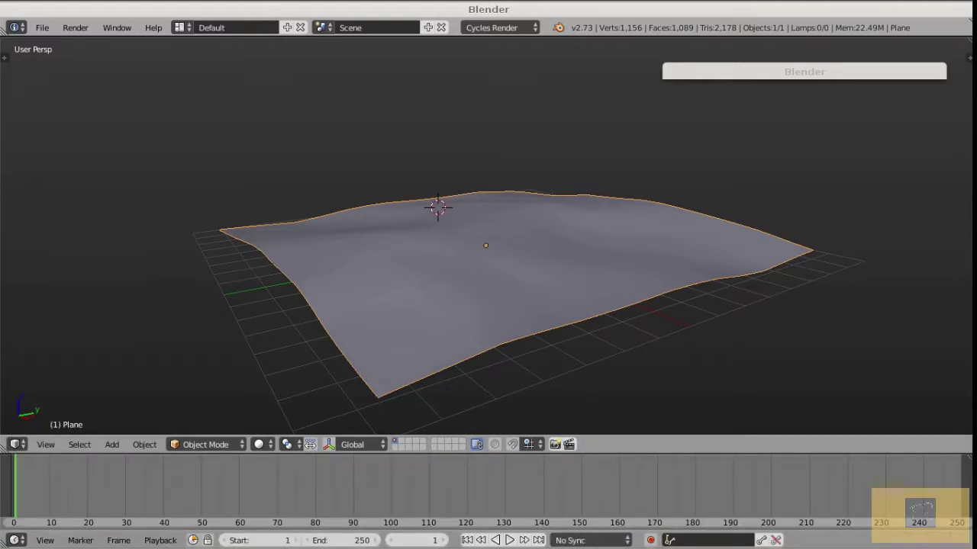
# Keyframe the Ocean modifier's Time at 0 on frame 1 and at 8 on frame 250.
pyautogui.rightClick(713, 226)
pyautogui.click(717, 225)
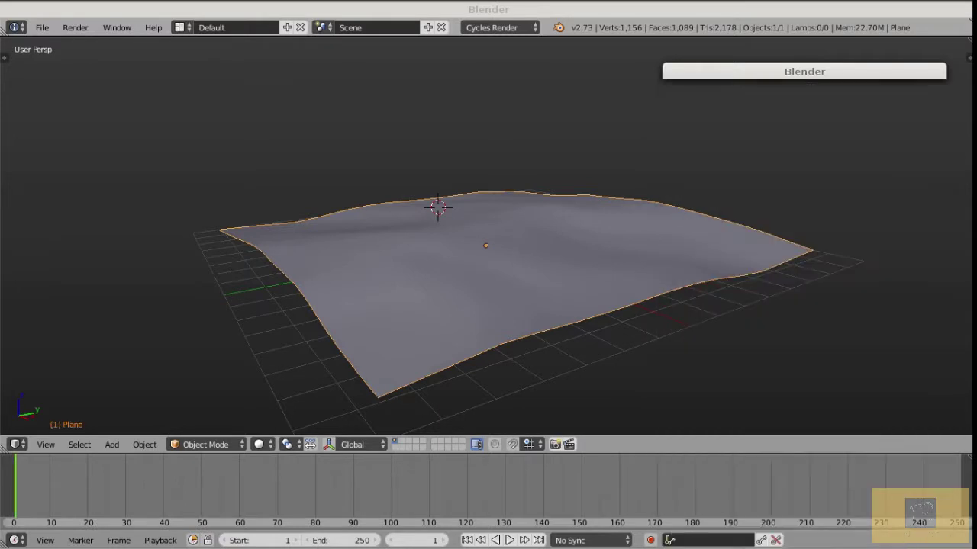
pyautogui.click(418, 541)
pyautogui.write('250')
pyautogui.press('Return')
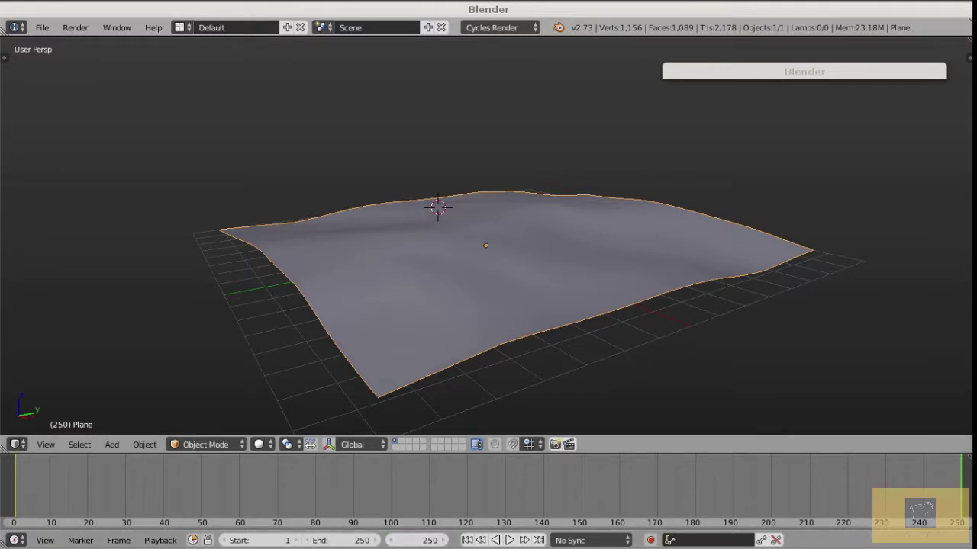
pyautogui.write('8')
pyautogui.press('Return')
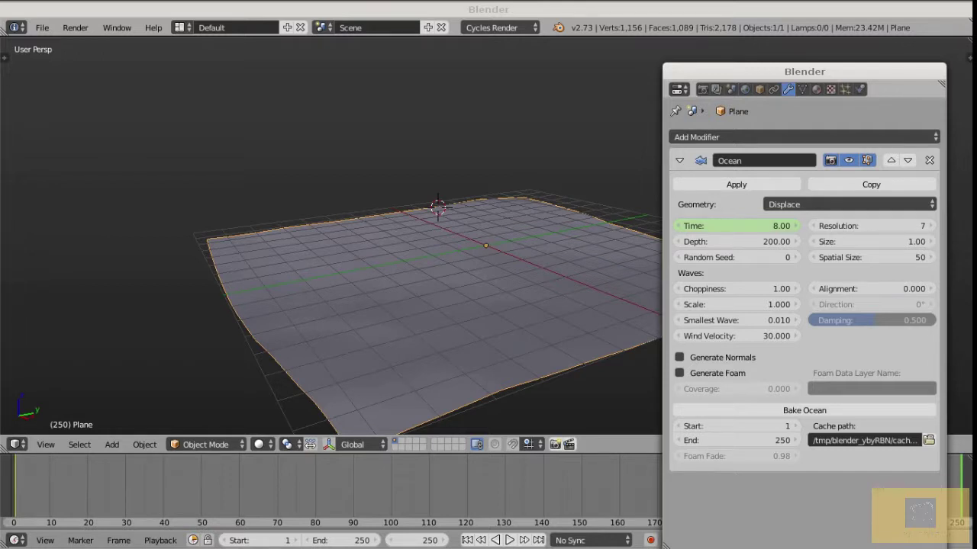
pyautogui.press('i')
# Jump back to frame 1 and reposition the floating properties window with its Ocean settings expanded.
pyautogui.moveTo(805, 71)
pyautogui.mouseDown()
pyautogui.moveTo(822, 67)
pyautogui.moveTo(807, 31)
pyautogui.moveTo(798, 46)
pyautogui.mouseUp()
pyautogui.doubleClick(798, 46)
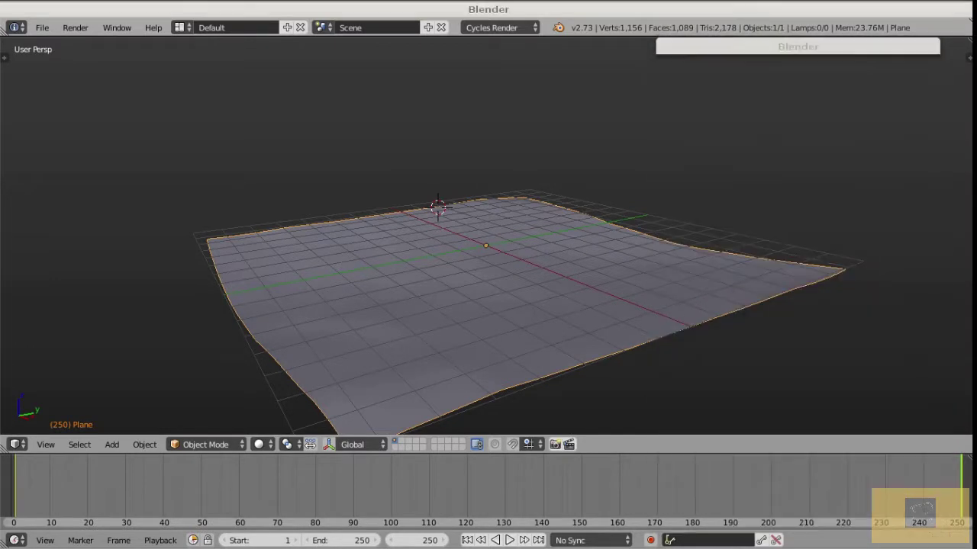
pyautogui.doubleClick(798, 47)
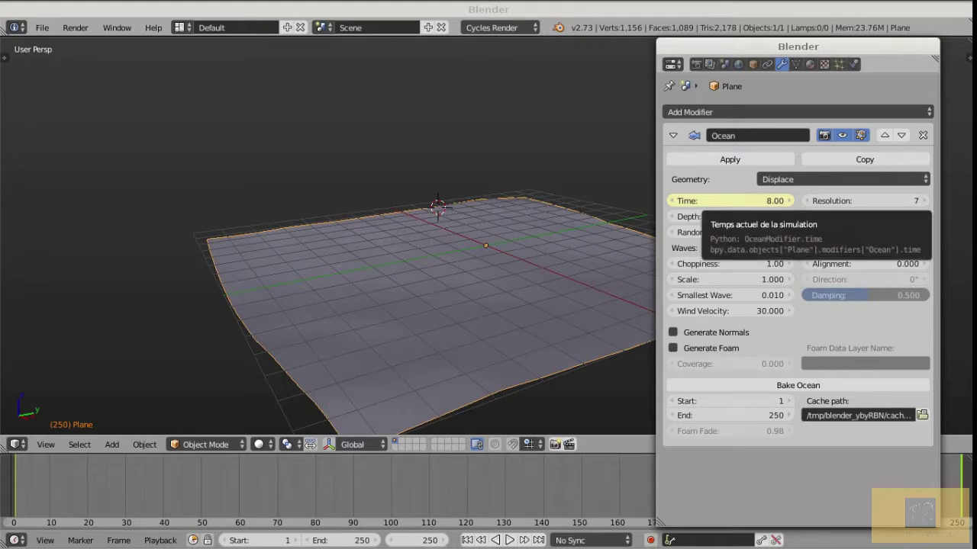
pyautogui.hotkey('shift', 'Left')
pyautogui.moveTo(798, 46)
pyautogui.mouseDown()
pyautogui.moveTo(804, 60)
pyautogui.moveTo(816, 49)
pyautogui.mouseUp()
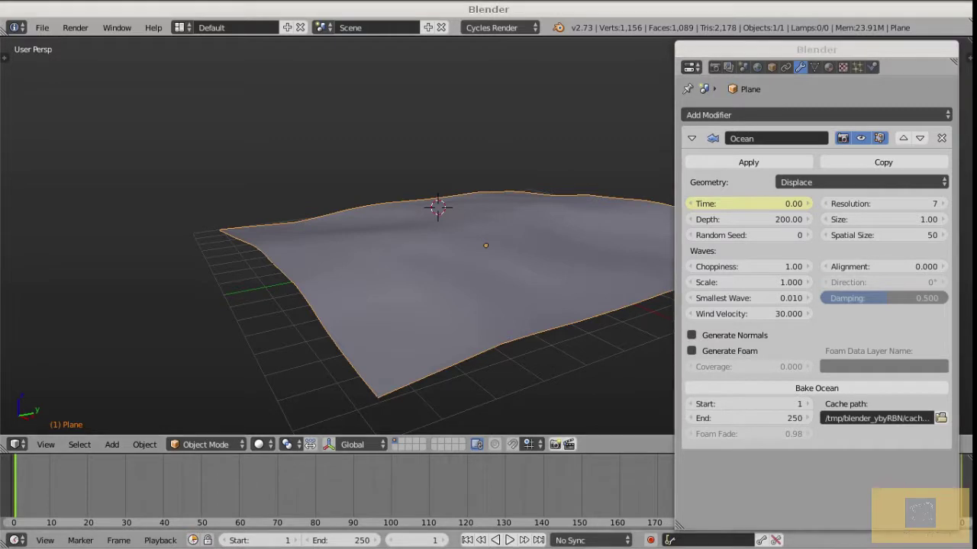
# Change the Timeline area to a Dope Sheet and set the Ocean Time keyframes to Linear interpolation.
pyautogui.click(15, 541)
pyautogui.click(48, 469)
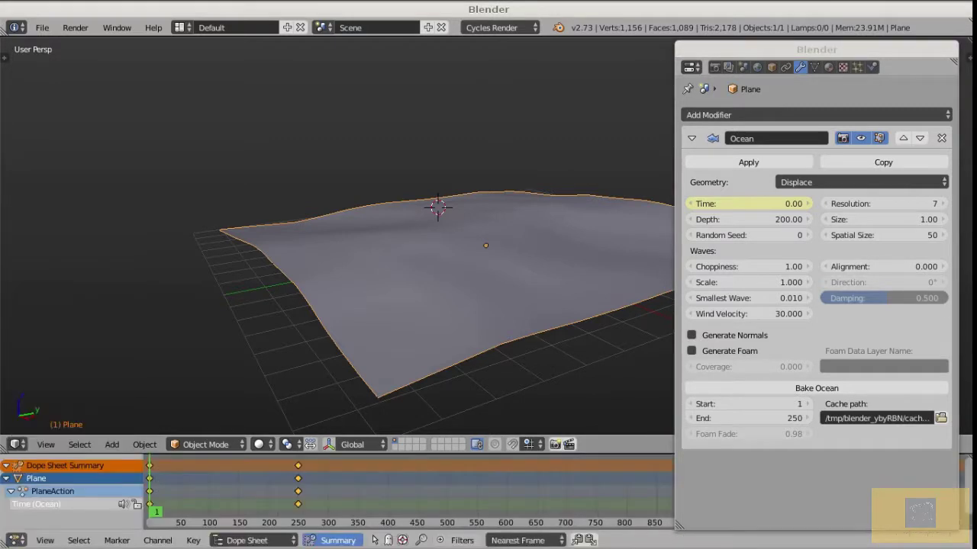
pyautogui.click(14, 540)
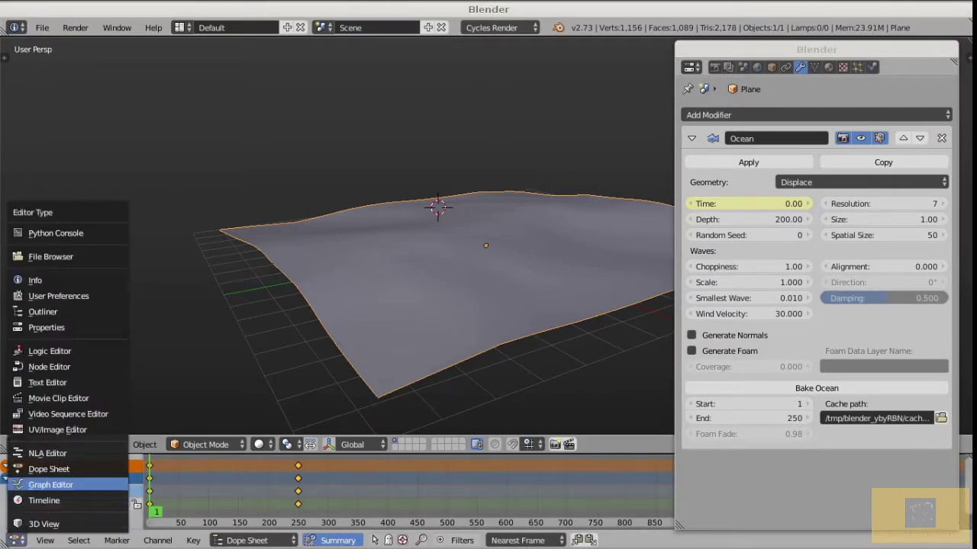
pyautogui.click(49, 469)
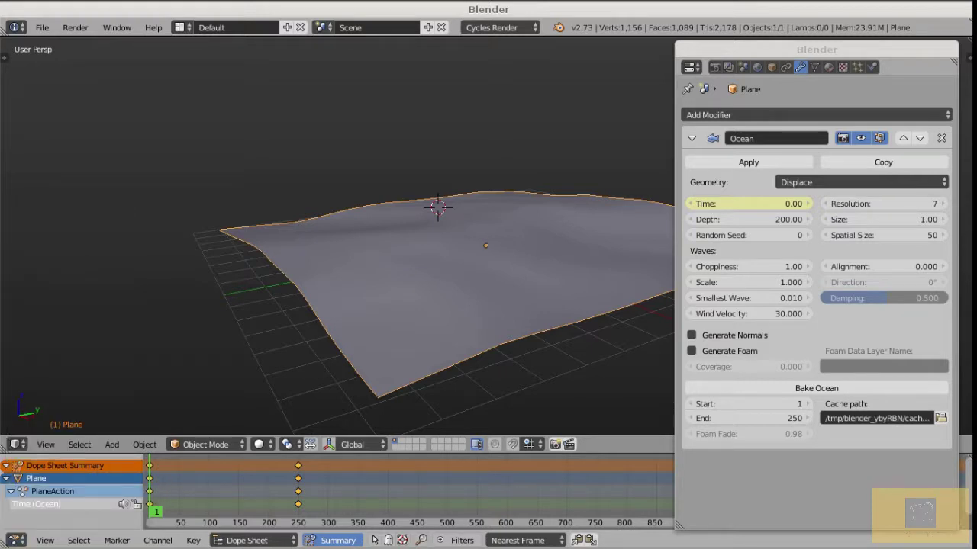
pyautogui.press('t')
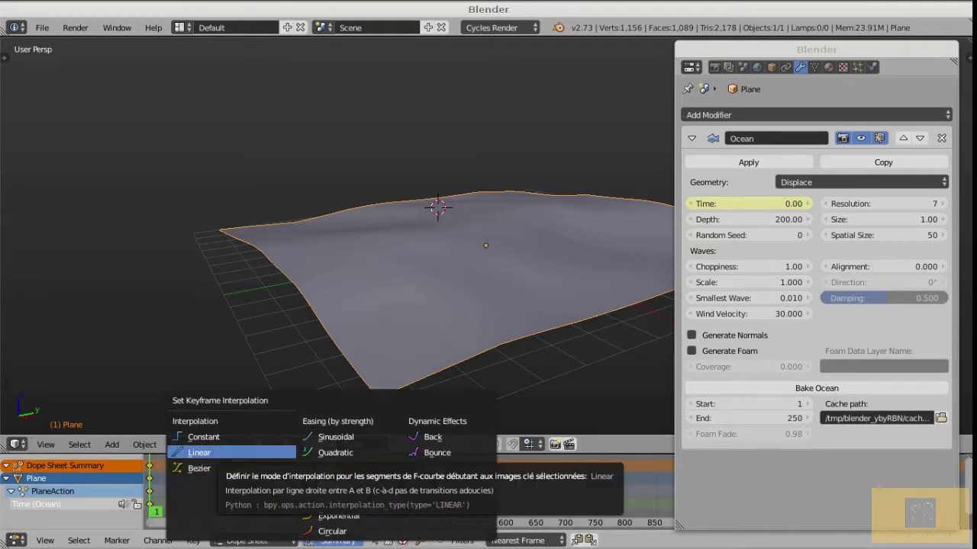
pyautogui.click(198, 453)
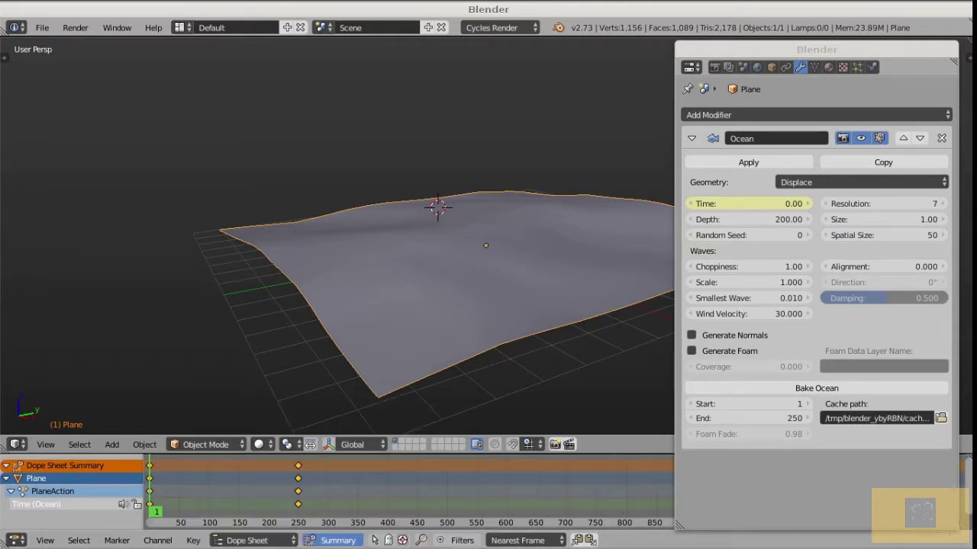
# Change the Dope Sheet area back to a Timeline and play the ocean animation.
pyautogui.click(17, 540)
pyautogui.click(38, 499)
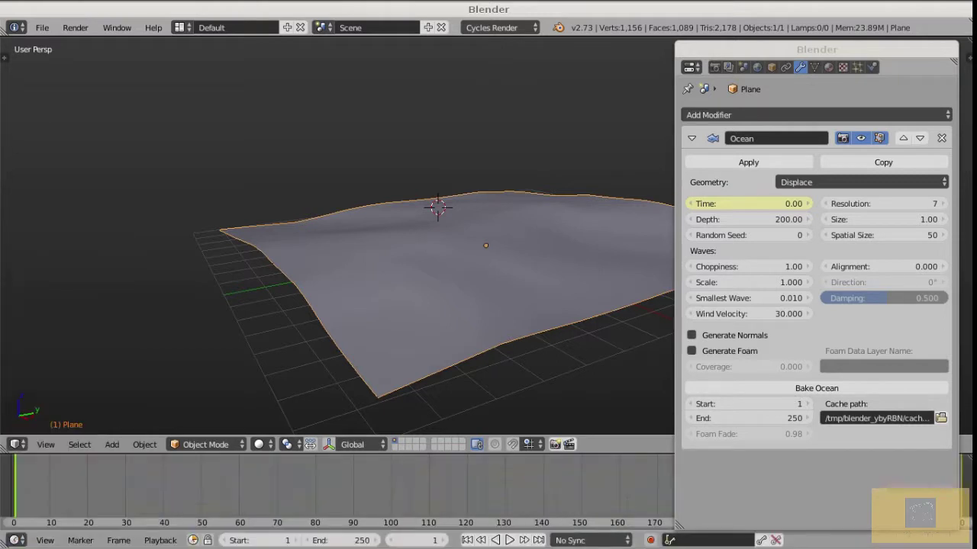
pyautogui.hotkey('alt', 'a')
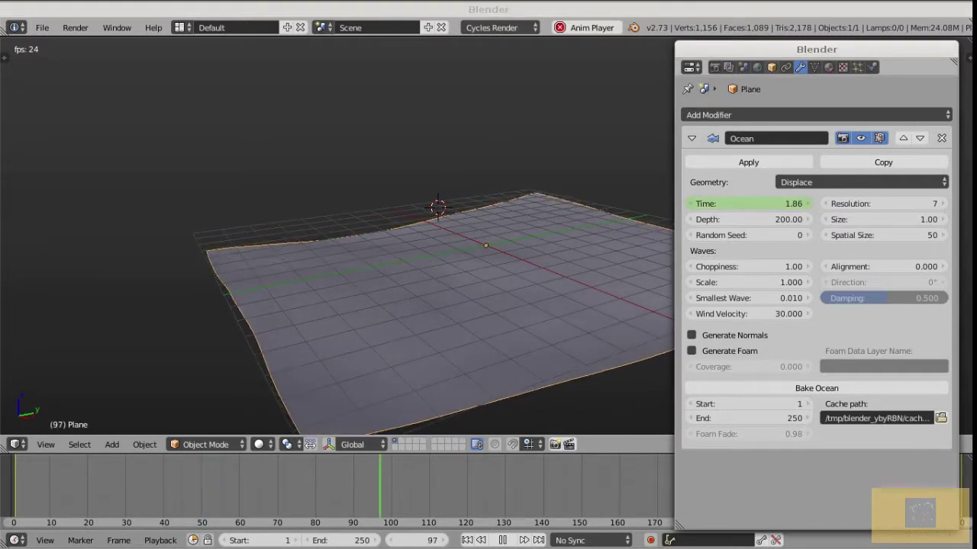
# Rename the ocean plane object to "mer".
pyautogui.click(771, 67)
pyautogui.click(821, 115)
pyautogui.write('mer')
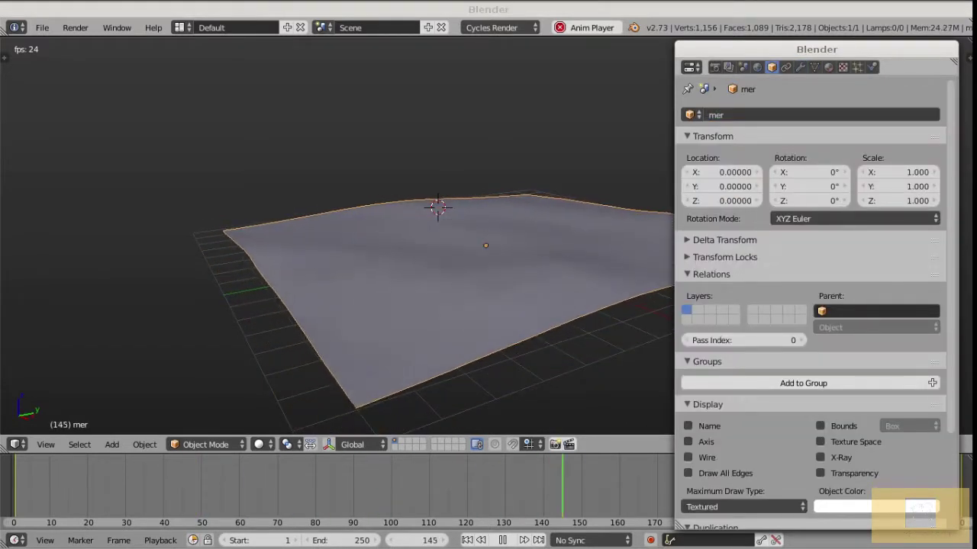
pyautogui.press('Return')
# Switch the render engine to Blender Render and give the ocean plane a new material named "mer".
pyautogui.click(829, 67)
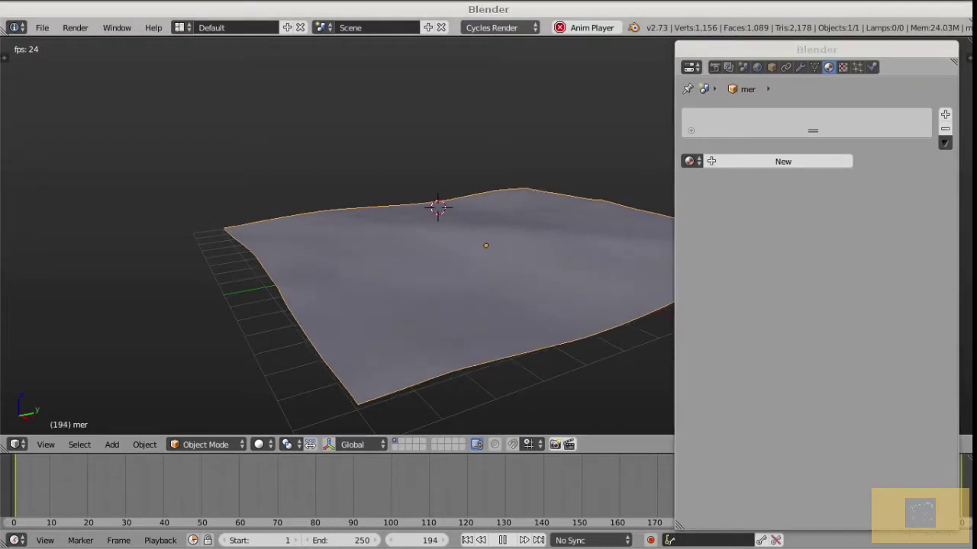
pyautogui.click(492, 27)
pyautogui.click(504, 41)
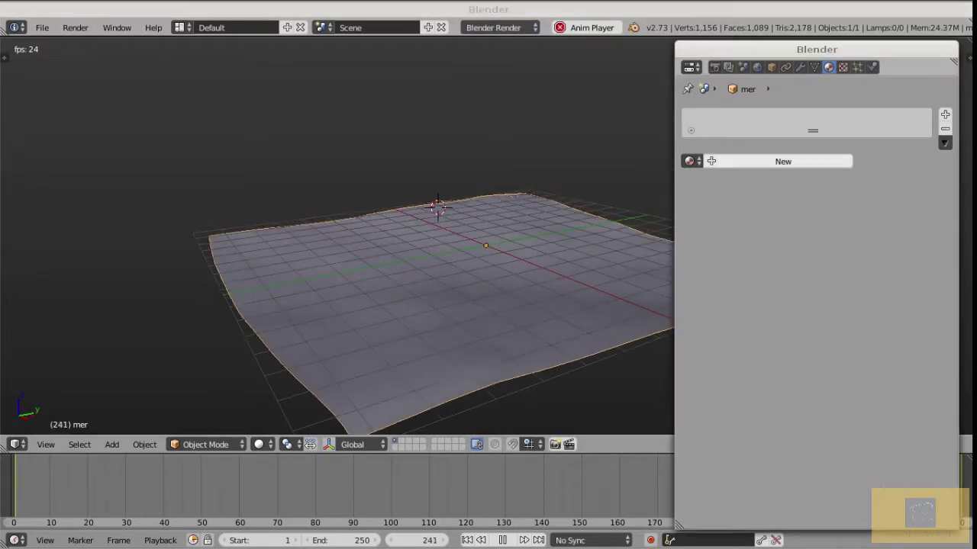
pyautogui.click(690, 161)
pyautogui.click(732, 182)
pyautogui.click(744, 162)
pyautogui.write('mer')
pyautogui.press('Return')
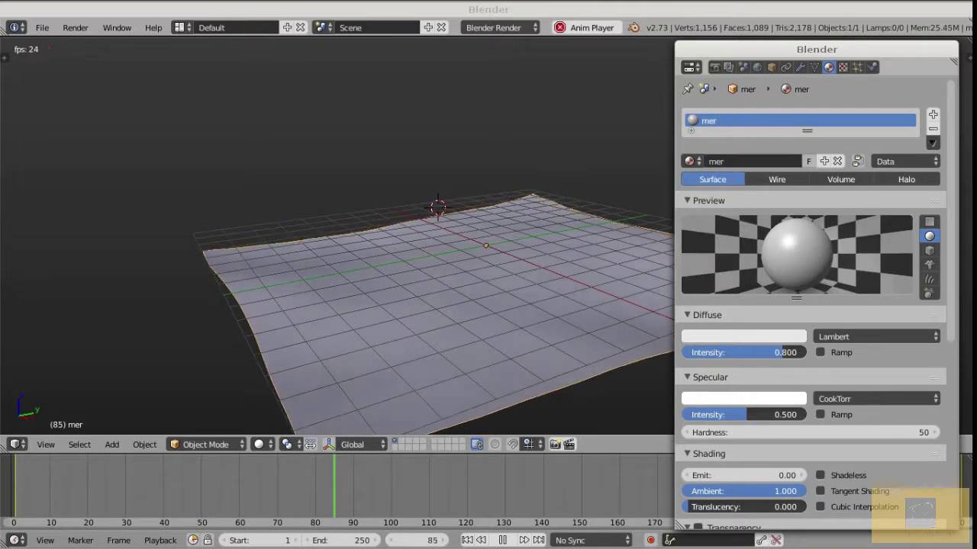
# Set the material's diffuse intensity to 1.000 with a deep blue colour and its specular intensity to 0.000.
pyautogui.moveTo(777, 352); pyautogui.dragTo(809, 352)
pyautogui.click(743, 336)
pyautogui.moveTo(741, 191)
pyautogui.mouseDown()
pyautogui.moveTo(774, 179)
pyautogui.moveTo(783, 161)
pyautogui.moveTo(787, 168)
pyautogui.mouseUp()
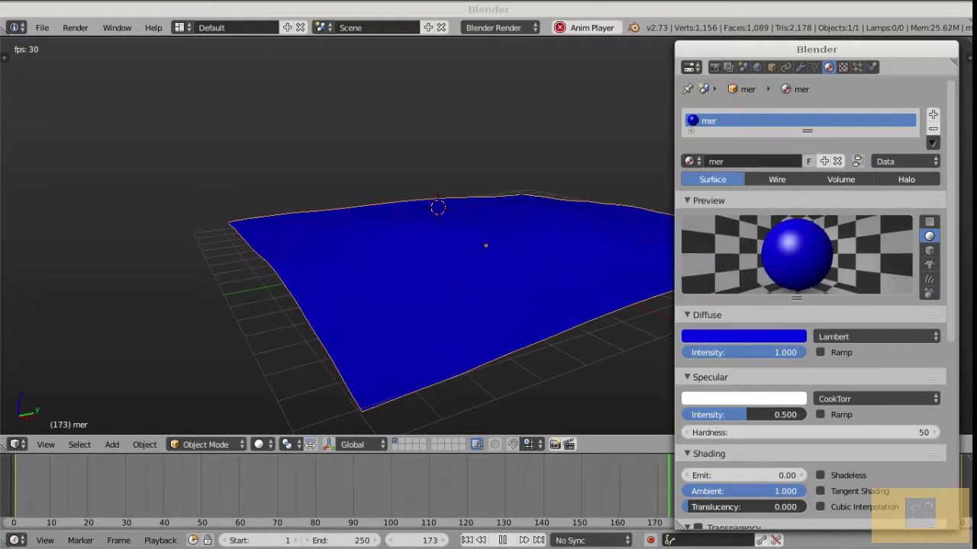
pyautogui.moveTo(752, 415); pyautogui.dragTo(683, 415)
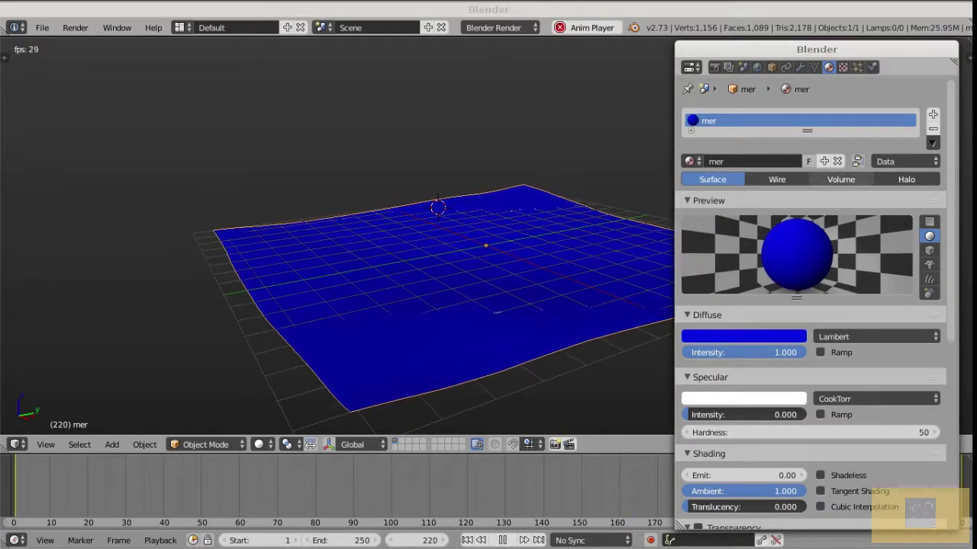
# Set the Ocean modifier's Resolution to 8, Size to 0.60 and Depth to 100.
pyautogui.click(799, 67)
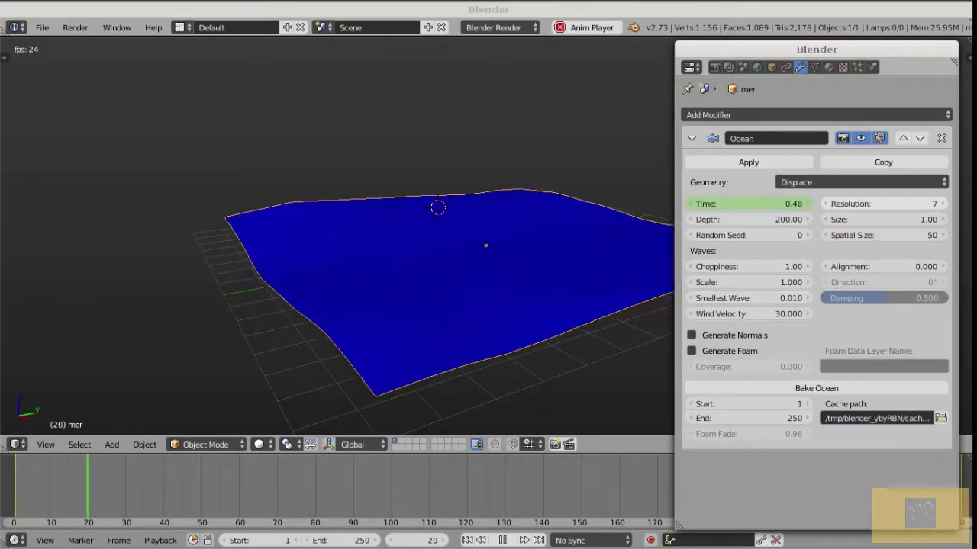
pyautogui.click(883, 204)
pyautogui.write('8')
pyautogui.press('Return')
pyautogui.click(883, 219)
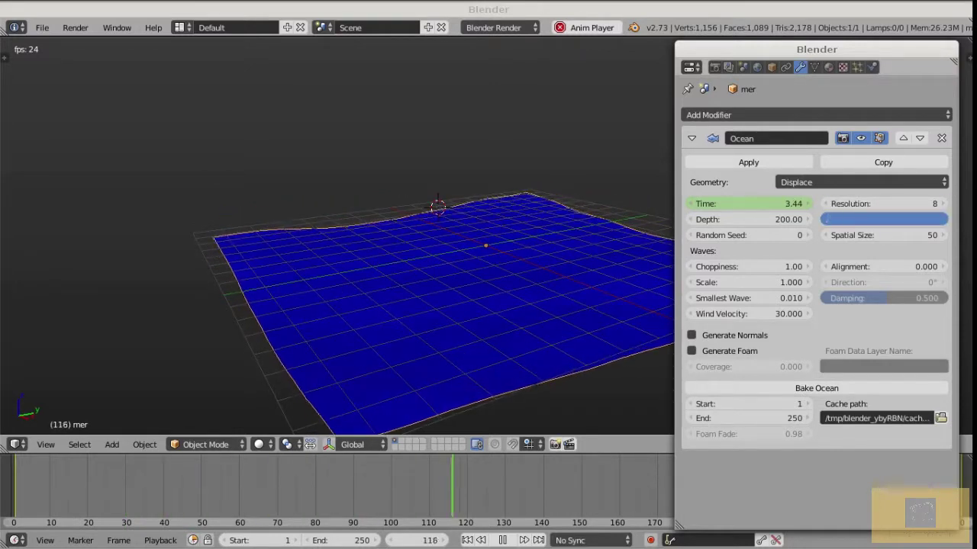
pyautogui.write('0.6')
pyautogui.press('Return')
pyautogui.click(748, 219)
pyautogui.write('100')
pyautogui.press('Return')
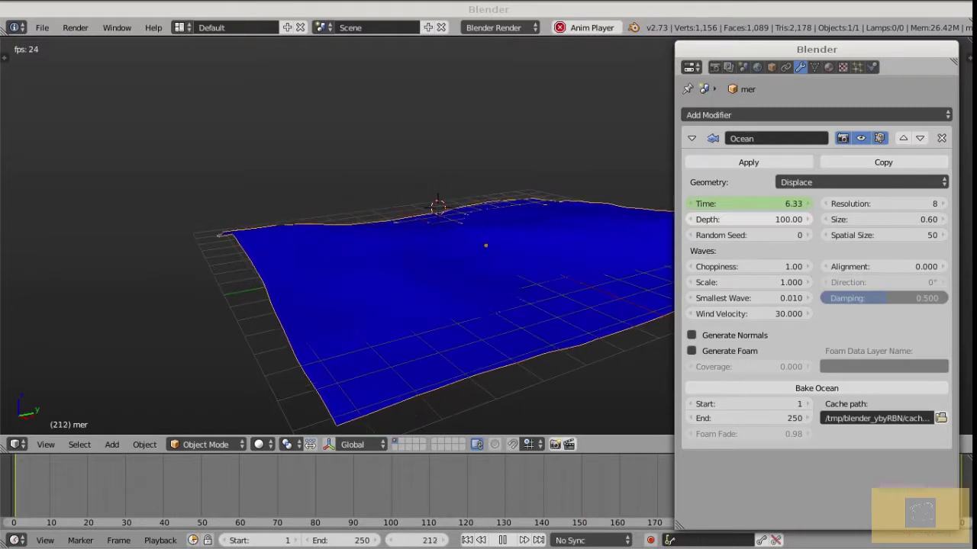
# Set the Ocean modifier's Scale to 0.400 and Alignment to 2.300, and stop the playback.
pyautogui.click(748, 282)
pyautogui.write('.4')
pyautogui.press('Return')
pyautogui.click(883, 267)
pyautogui.moveTo(883, 267); pyautogui.dragTo(919, 267)
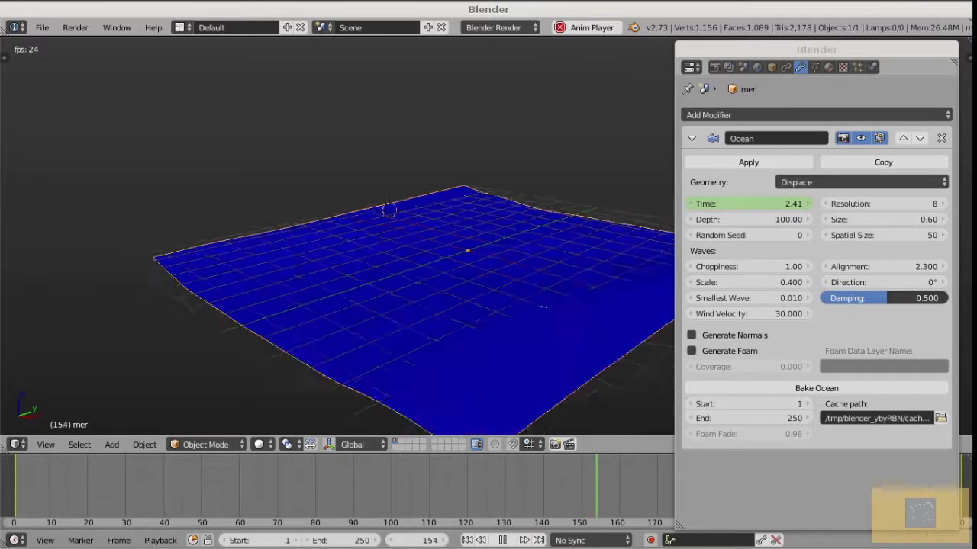
pyautogui.press('Escape')
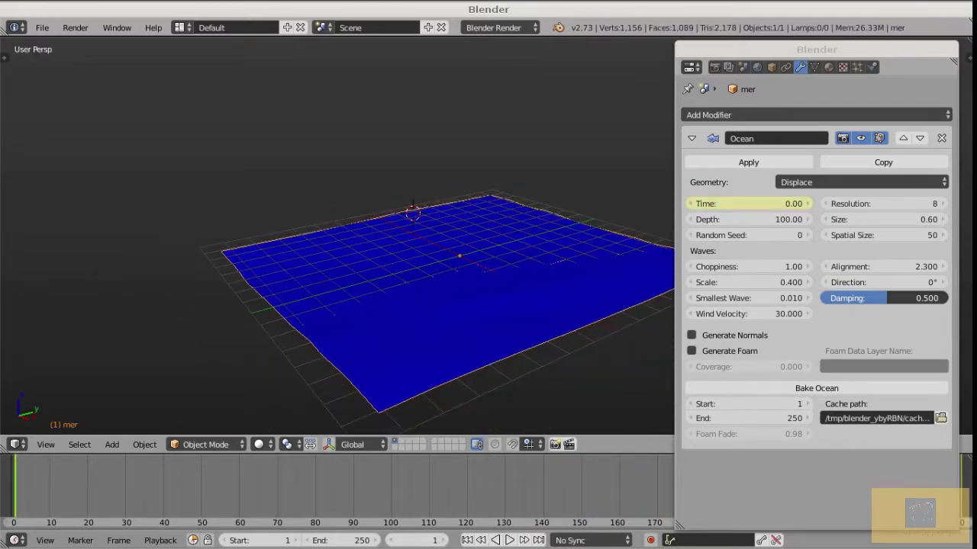
# Collapse the floating properties window, switch to the empty second layer and snap the 3D cursor to the centre.
pyautogui.doubleClick(816, 50)
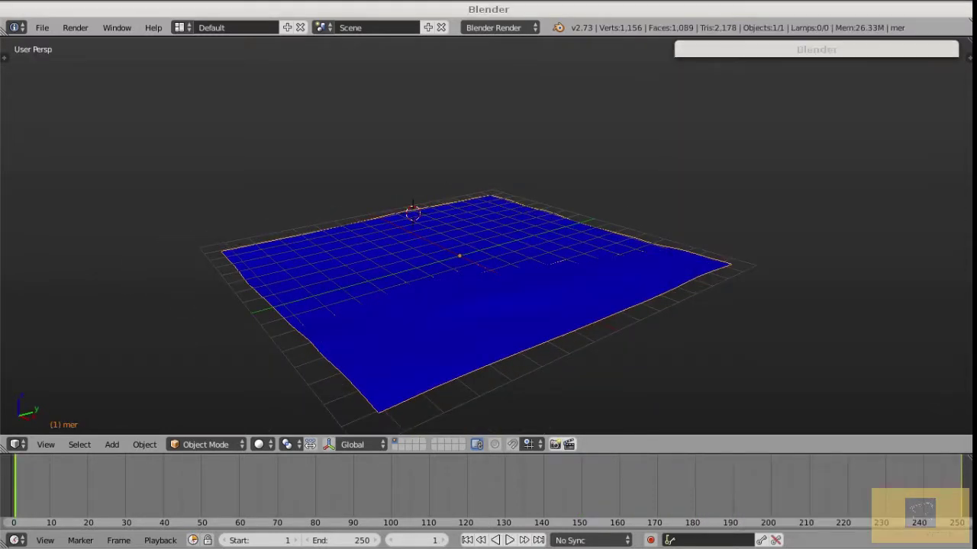
pyautogui.press('Delete')
pyautogui.hotkey('shift', 's')
pyautogui.click(350, 303)
# Add a plane at the 3D cursor and scale it up to about 11 grid cells wide.
pyautogui.hotkey('shift', 'a')
pyautogui.moveTo(381, 251)
pyautogui.click(477, 251)
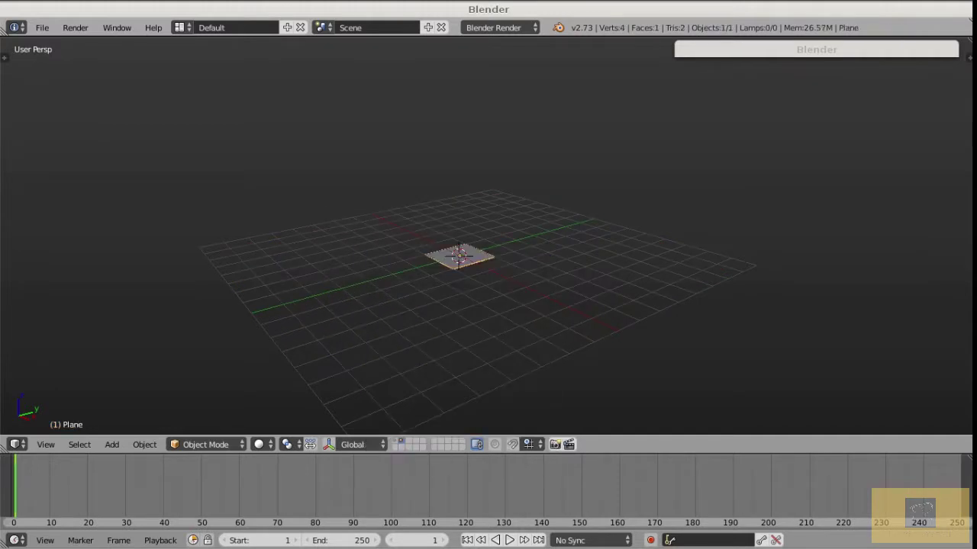
pyautogui.press('s')
pyautogui.click(662, 384)
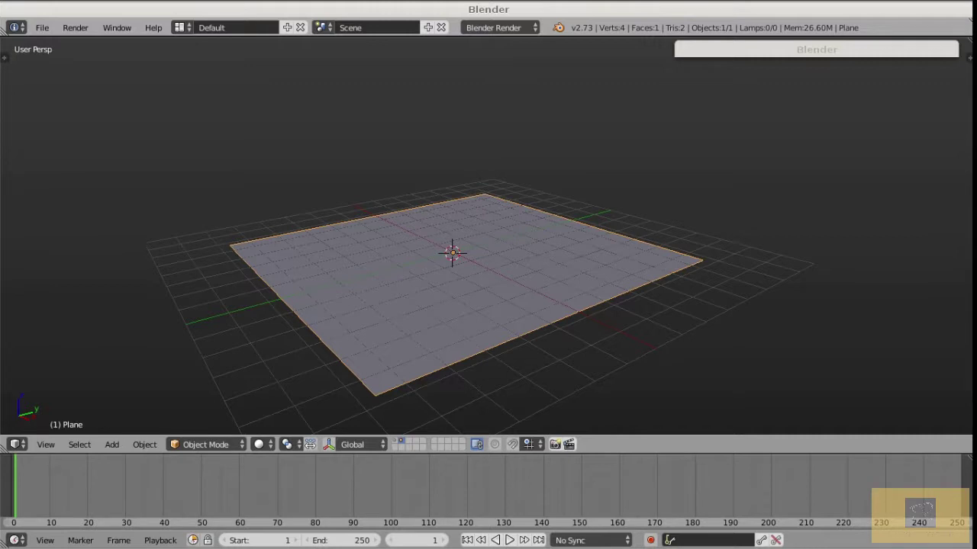
# Subdivide the new plane in Edit Mode into a 33 by 33 grid of faces.
pyautogui.press('KP_1')
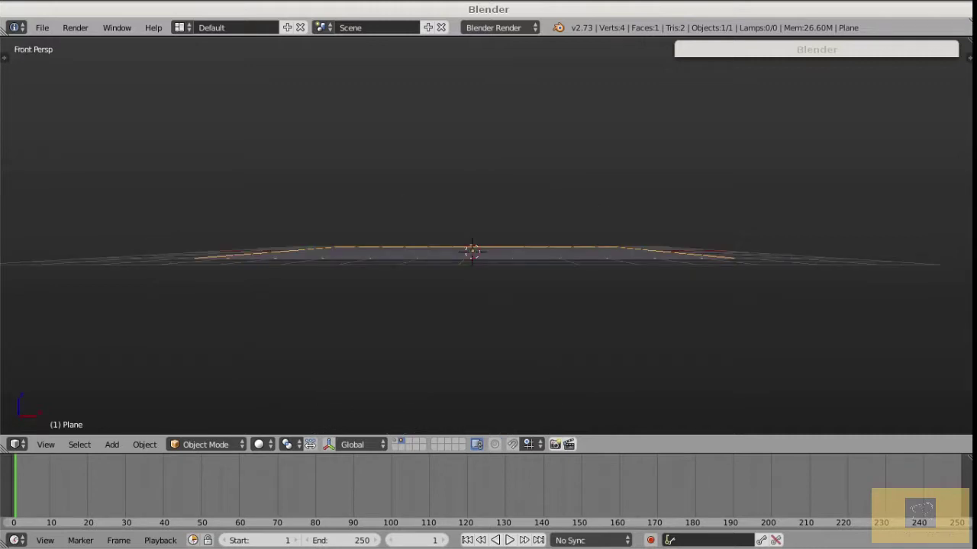
pyautogui.press('q')
pyautogui.click(460, 371)
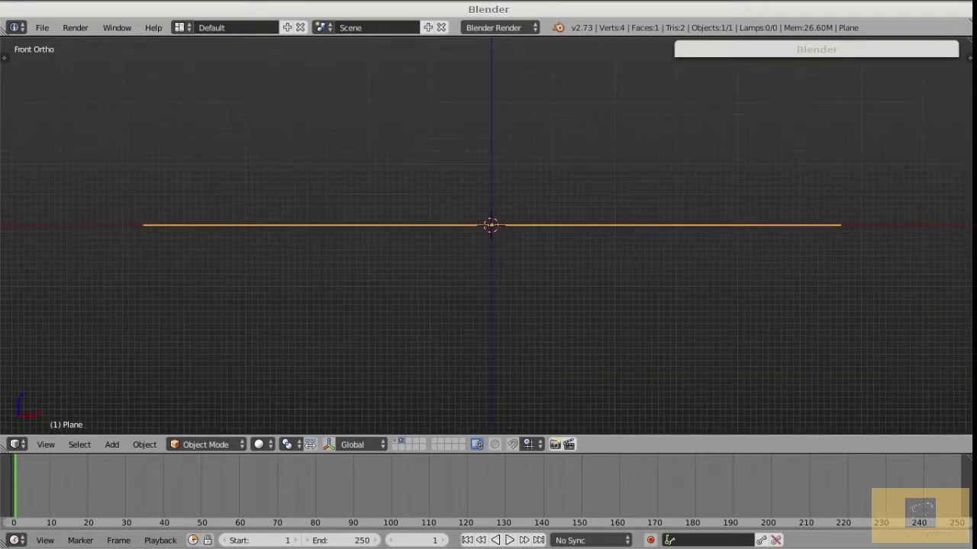
pyautogui.moveTo(489, 290); pyautogui.dragTo(489, 229, button='middle')
pyautogui.press('Tab')
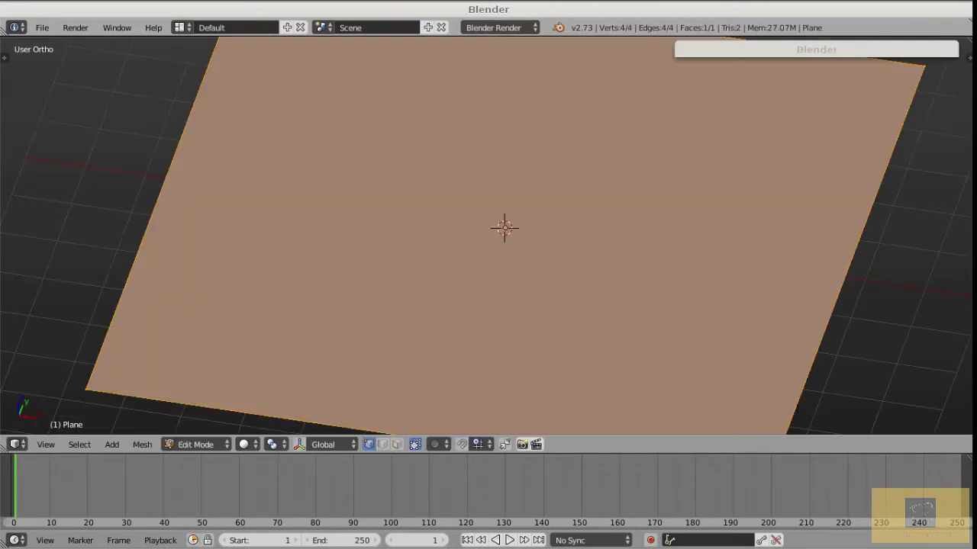
pyautogui.press('w')
pyautogui.press('Return')
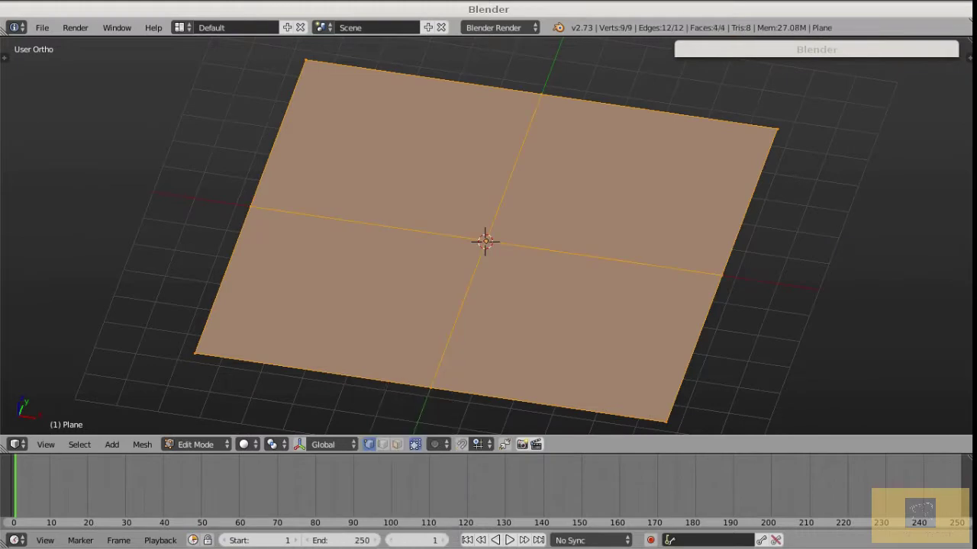
pyautogui.press('F6')
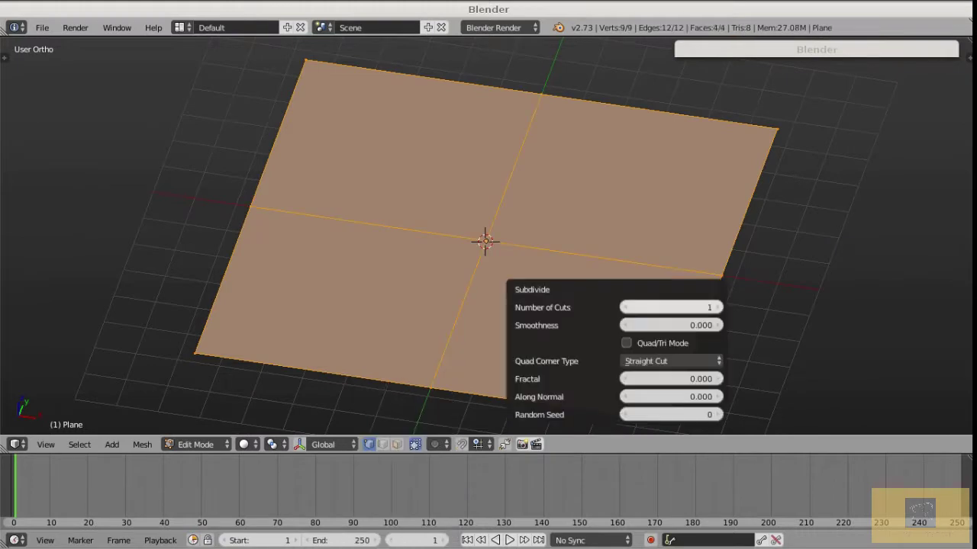
pyautogui.press('Return')
# Extrude the plane downward about one and a half grid cells in front view, recalculate its normals and return to Object Mode.
pyautogui.press('q')
pyautogui.click(359, 206)
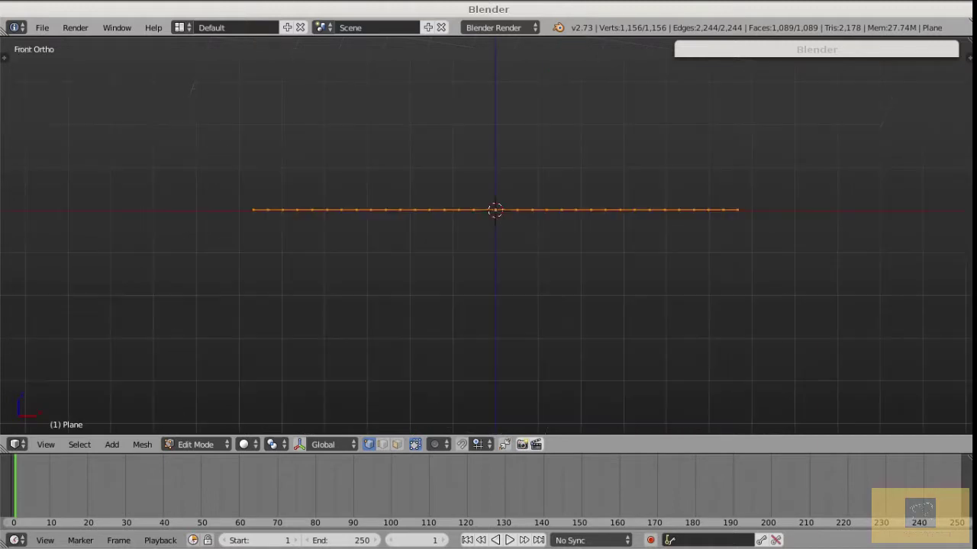
pyautogui.press('e')
pyautogui.press('Return')
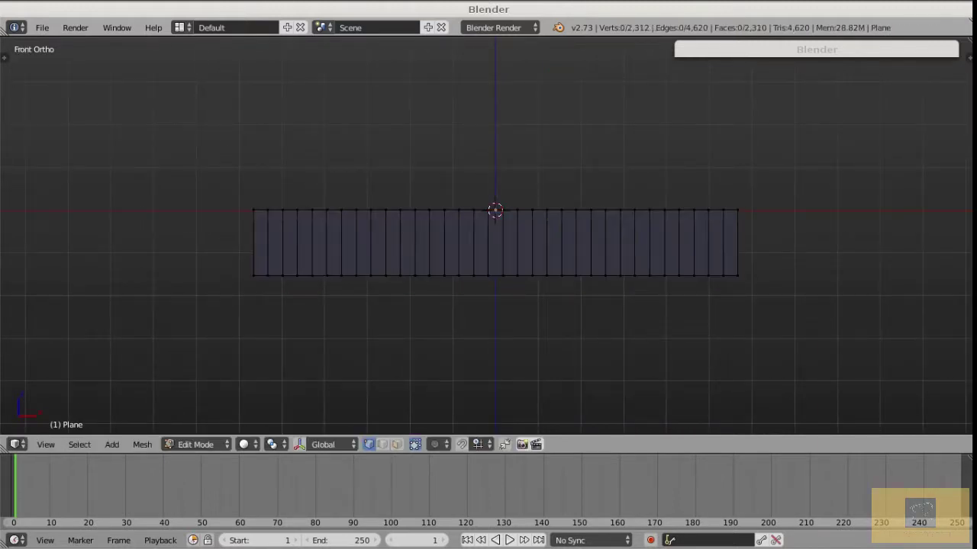
pyautogui.press('a')
pyautogui.hotkey('ctrl', 'n')
pyautogui.moveTo(496, 229); pyautogui.dragTo(427, 267, button='middle')
pyautogui.press('Tab')
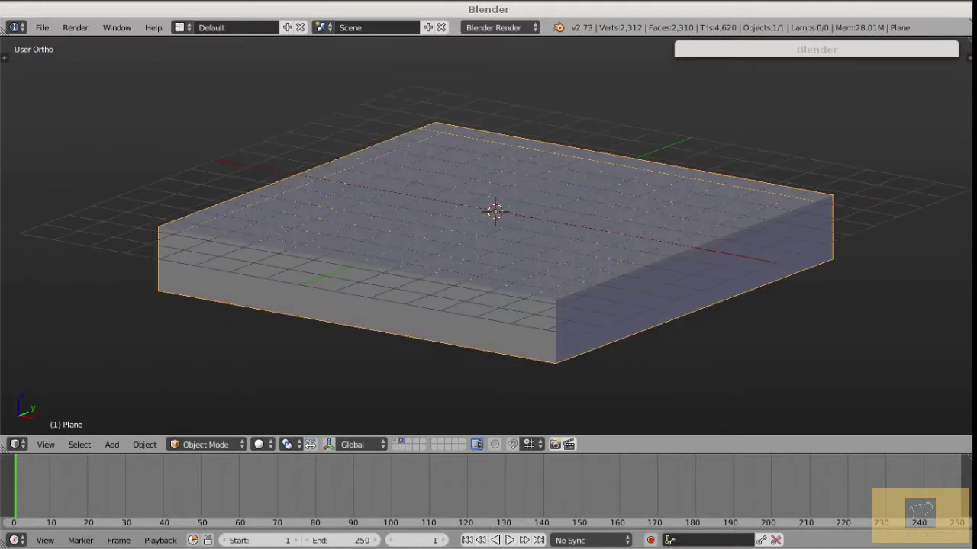
pyautogui.hotkey('shift', 'ctrl', 'alt', 'c')
pyautogui.click(416, 243)
# Show the tool shelf's Cell Fracture section and check the add-on in the user preferences by searching for "cell".
pyautogui.press('t')
pyautogui.scroll(-2, 54, 252)
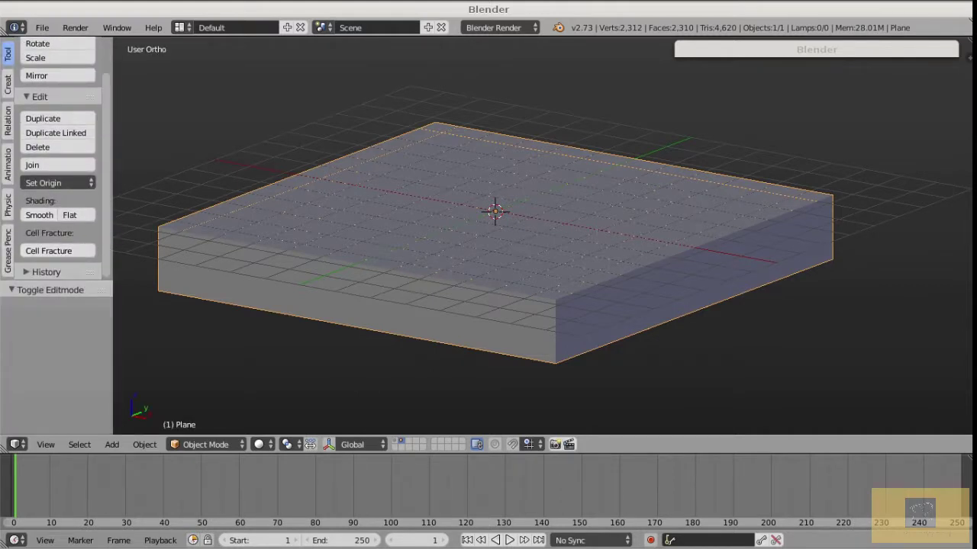
pyautogui.hotkey('ctrl', 'alt', 'u')
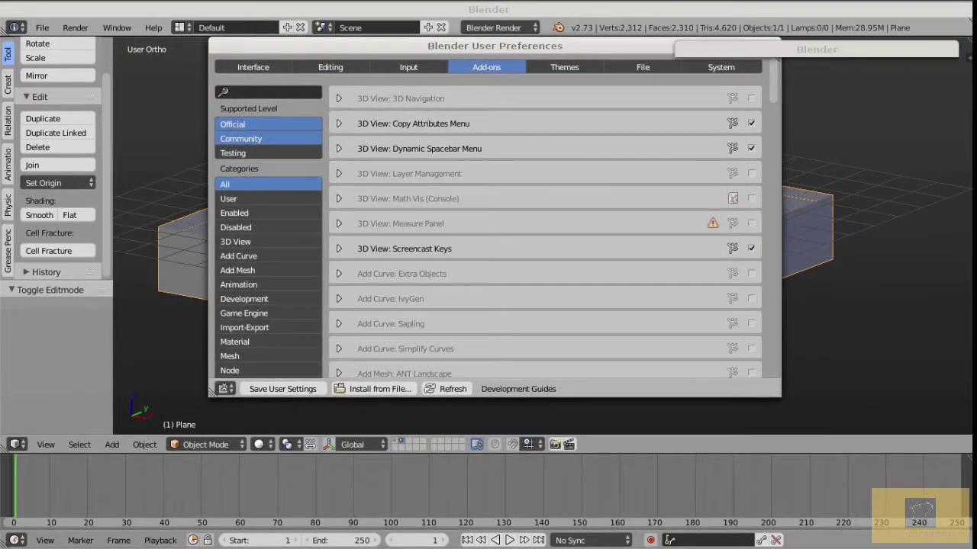
pyautogui.click(269, 91)
pyautogui.write('cell')
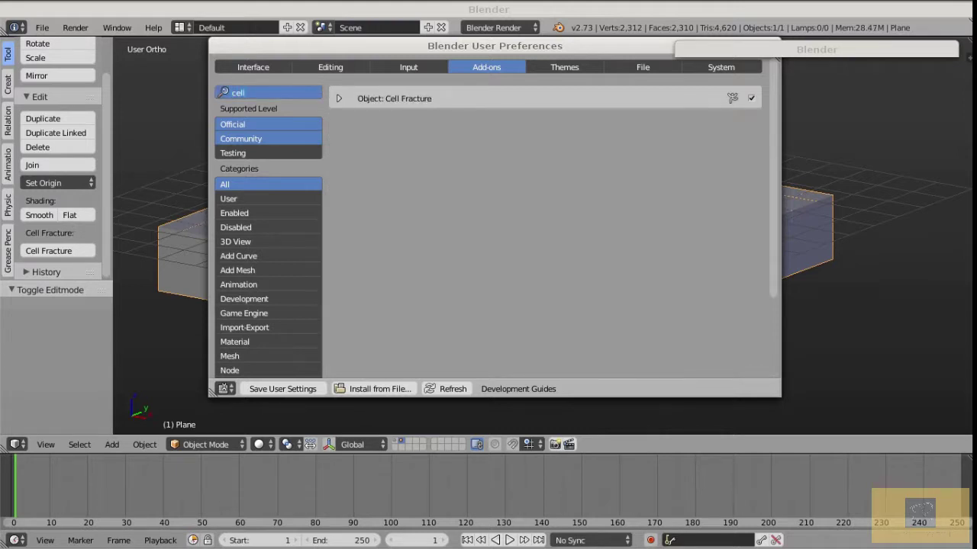
pyautogui.press('Return')
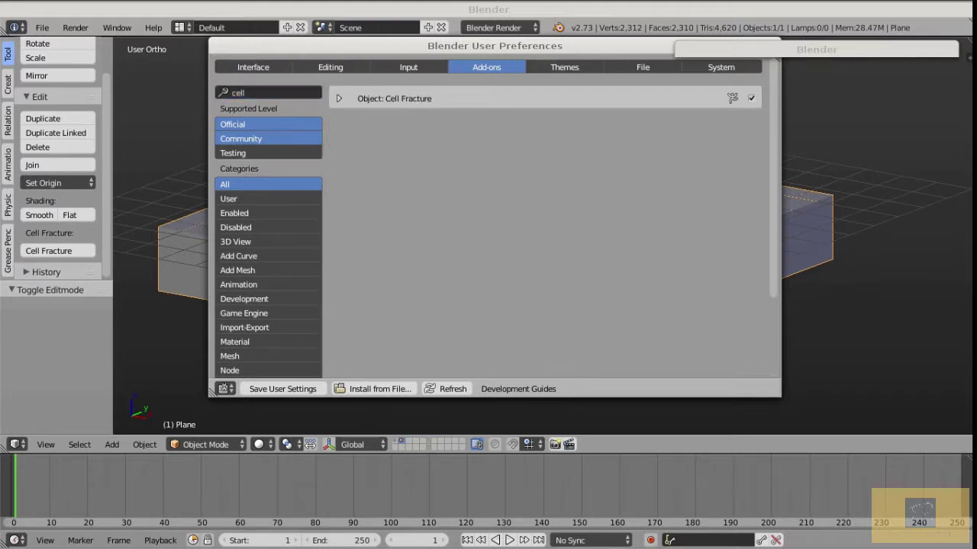
pyautogui.hotkey('alt', 'F4')
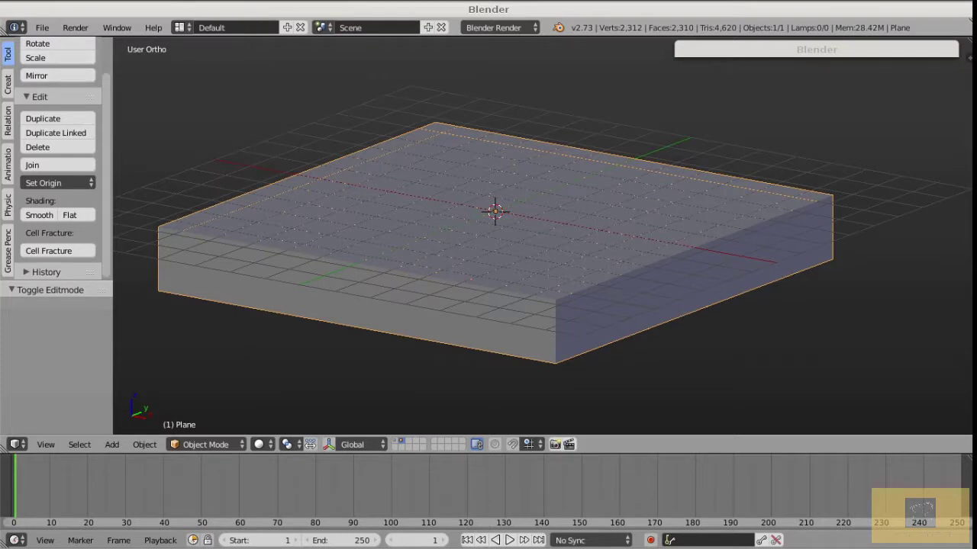
# Start Cell Fracture on the slab with Own Verts as the point source and Noise set to 1.00.
pyautogui.click(48, 251)
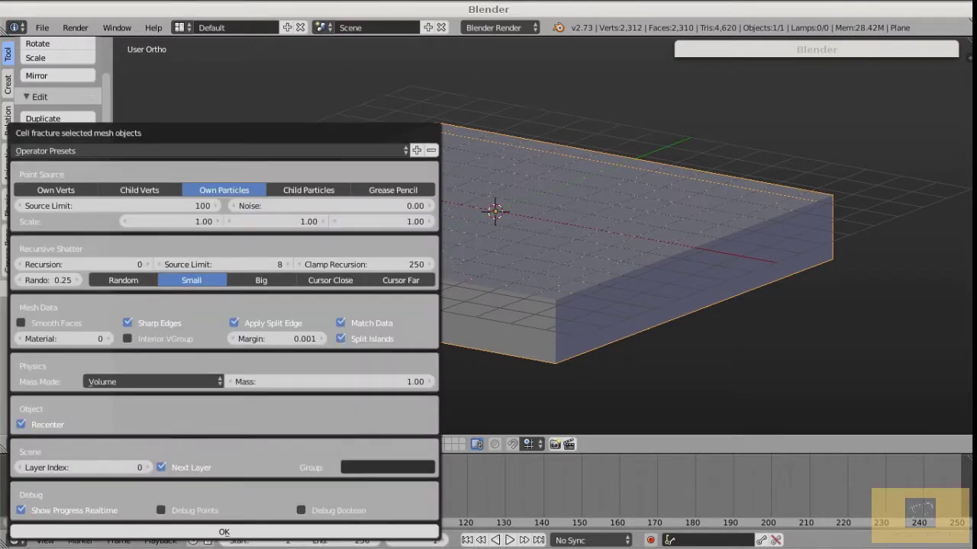
pyautogui.click(55, 190)
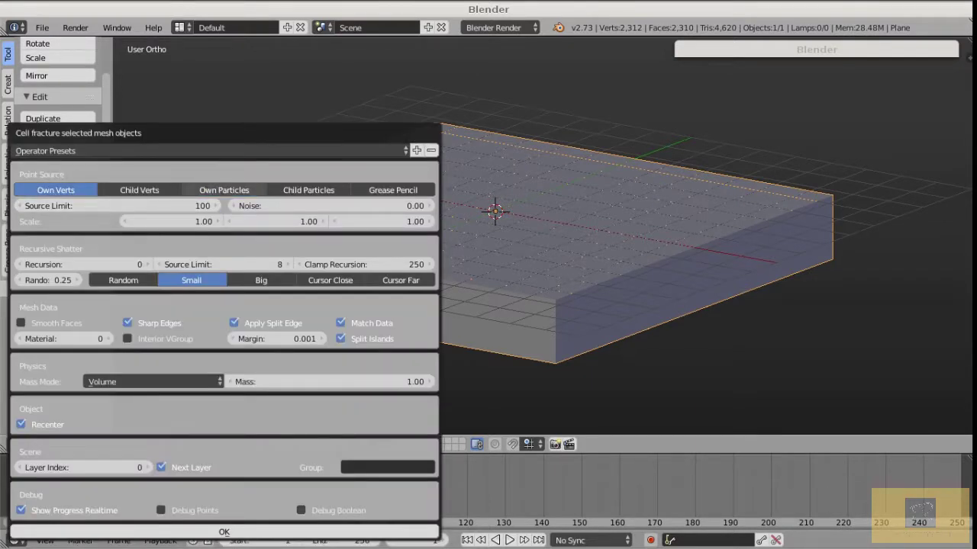
pyautogui.click(308, 190)
pyautogui.click(56, 190)
pyautogui.click(331, 206)
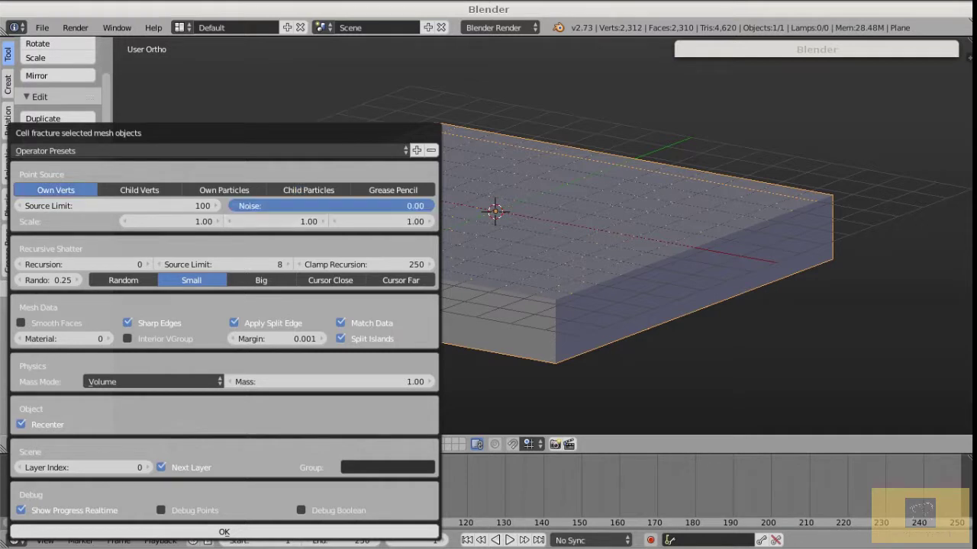
pyautogui.write('1')
pyautogui.press('Return')
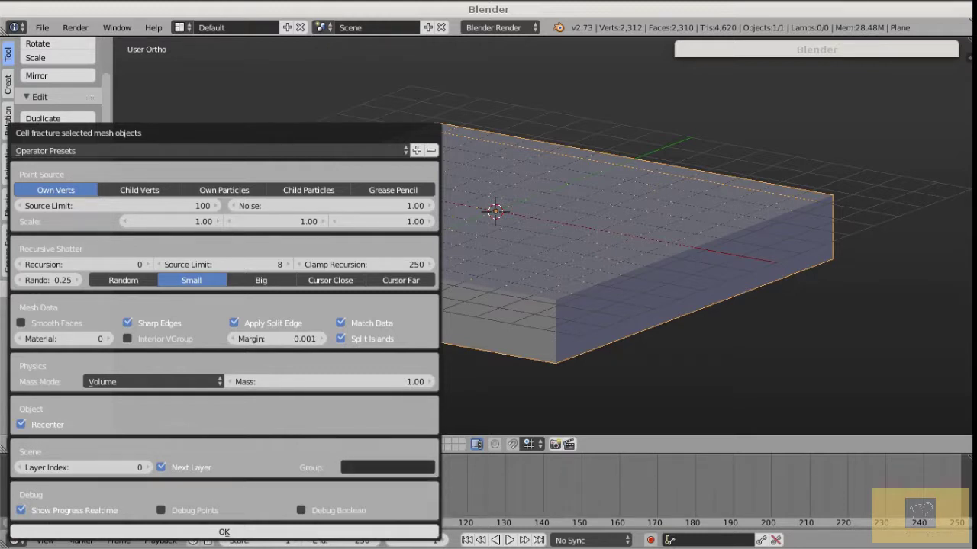
# Set the fracture's group name to "morceaux" and turn off Show Progress Realtime.
pyautogui.click(388, 467)
pyautogui.write('mo')
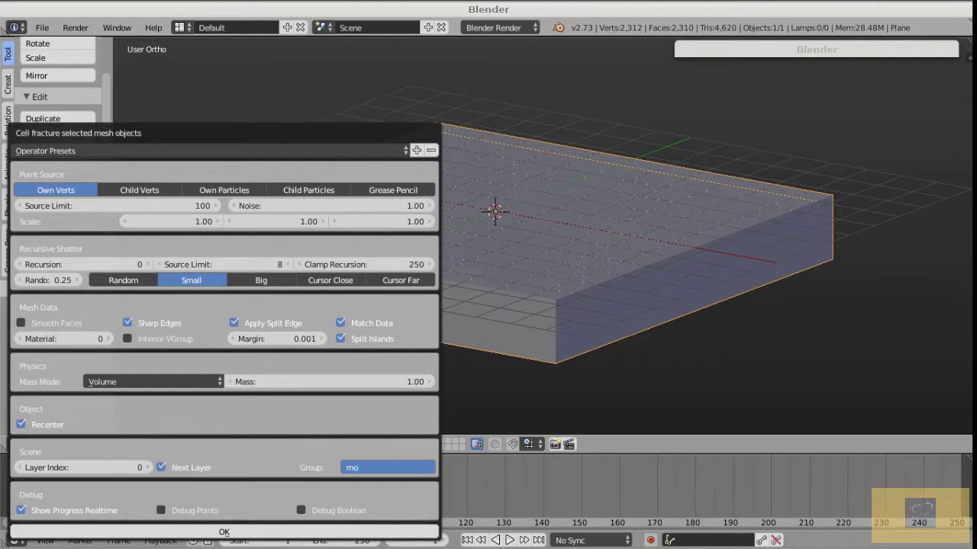
pyautogui.write('rceaux')
pyautogui.press('Return')
pyautogui.click(21, 510)
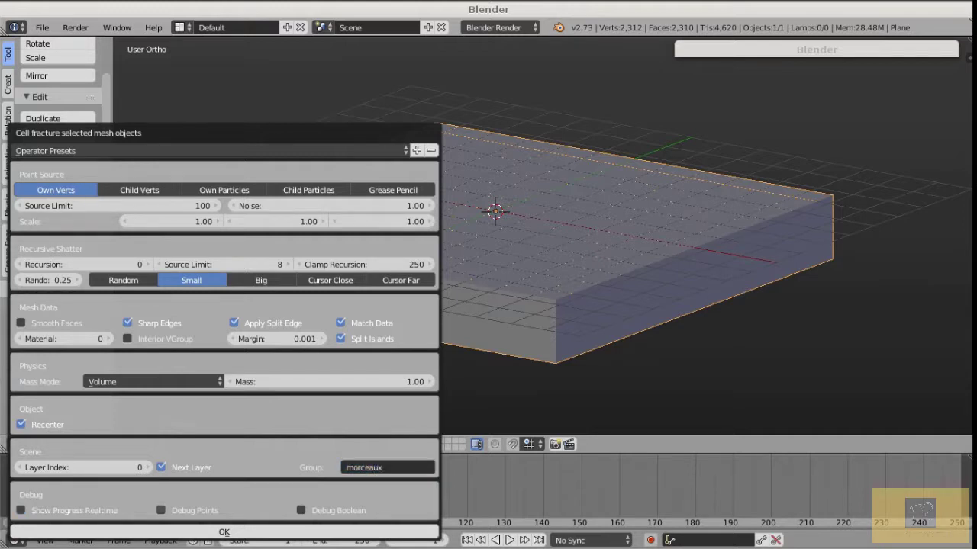
# Run the cell fracture with the current settings and delete the original unbroken slab.
pyautogui.press('Return')
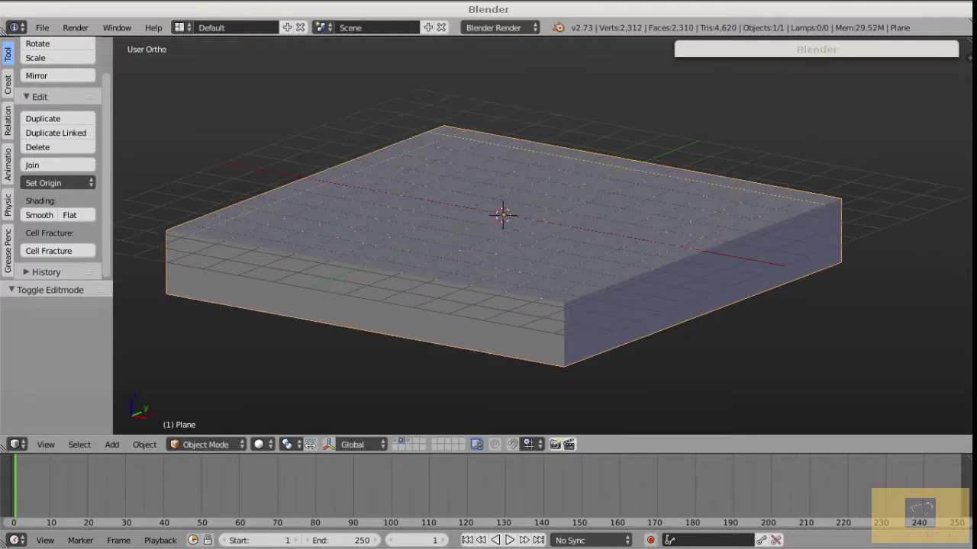
pyautogui.press('x')
pyautogui.press('Return')
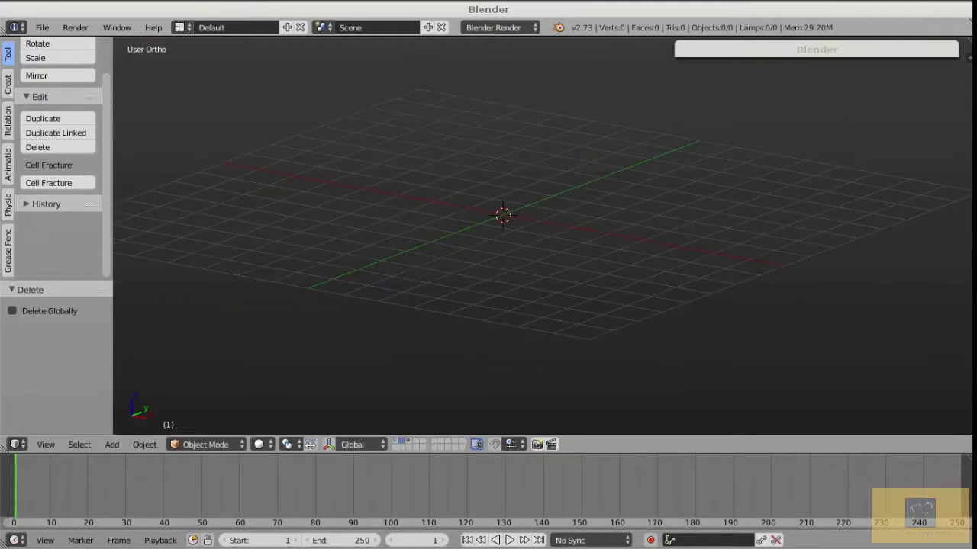
# On the third layer, join all the fractured pieces into one mesh and set its origin to the center of mass.
pyautogui.hotkey('ctrl', 'z')
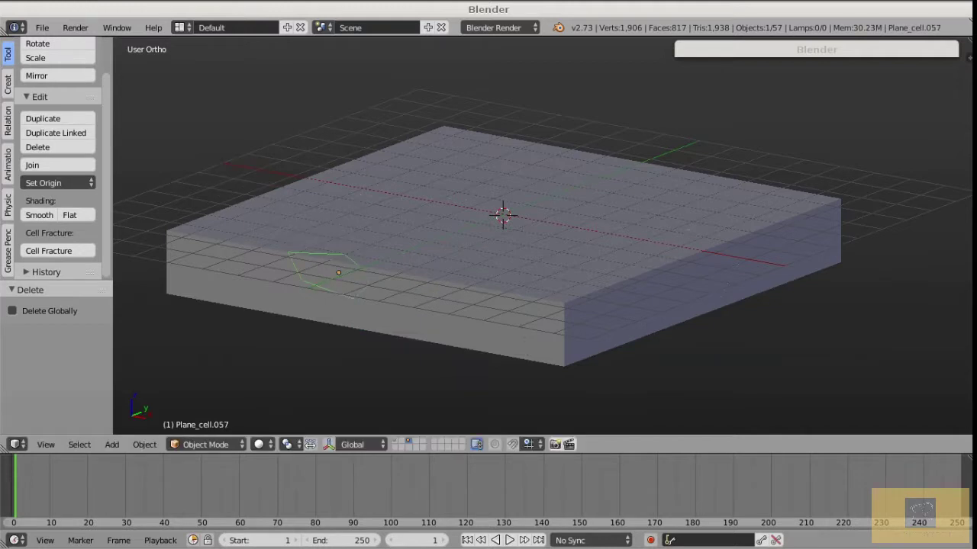
pyautogui.press('a')
pyautogui.press('a')
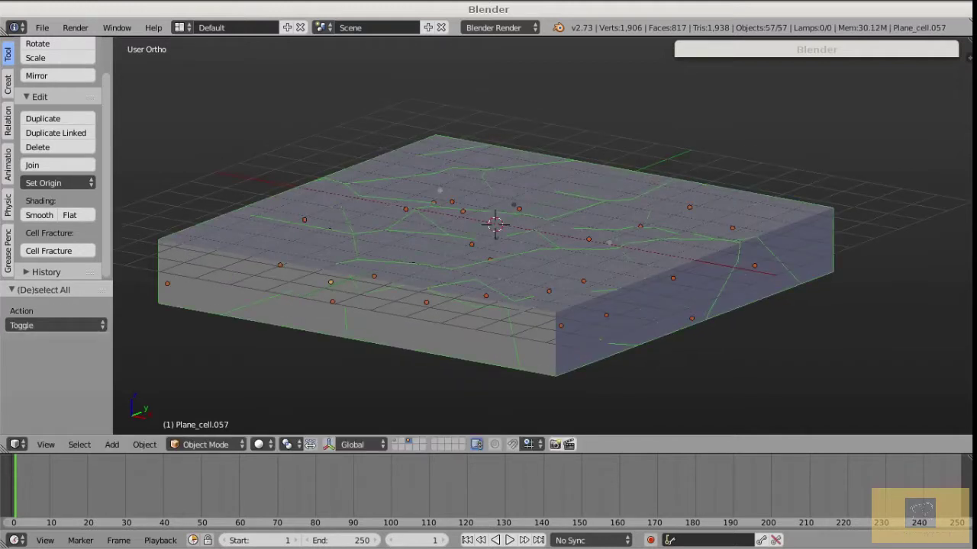
pyautogui.hotkey('ctrl', 'j')
pyautogui.moveTo(495, 274); pyautogui.dragTo(499, 276, button='middle')
pyautogui.hotkey('shift', 'ctrl', 'alt', 'c')
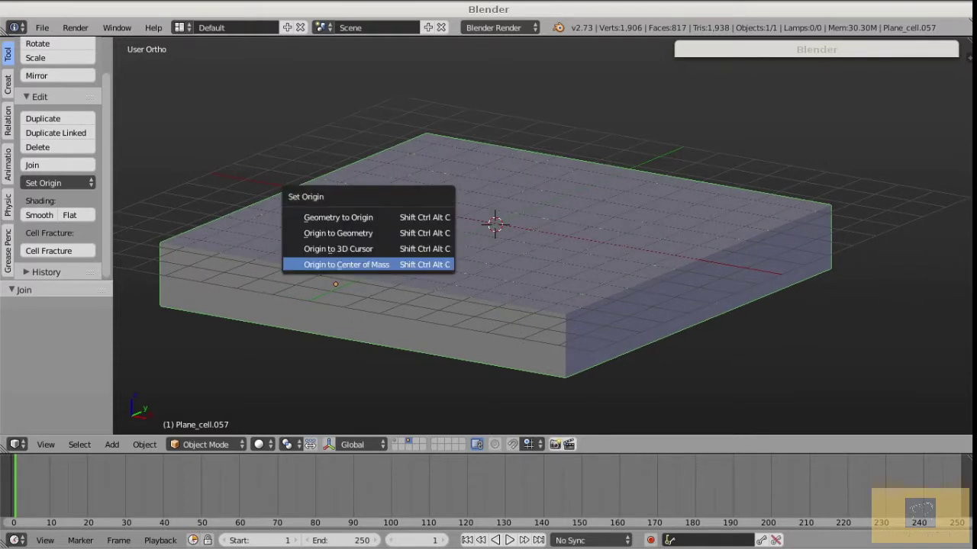
pyautogui.press('Return')
# In front view wireframe, box-select everything below the slab's top face, delete those vertices and return to Object Mode in solid shading.
pyautogui.moveTo(371, 262); pyautogui.dragTo(445, 264, button='middle')
pyautogui.press('q')
pyautogui.click(408, 225)
pyautogui.scroll(-1, 445, 263)
pyautogui.keyDown('shift'); pyautogui.moveTo(354, 261); pyautogui.dragTo(272, 262, button='middle'); pyautogui.keyUp('shift')
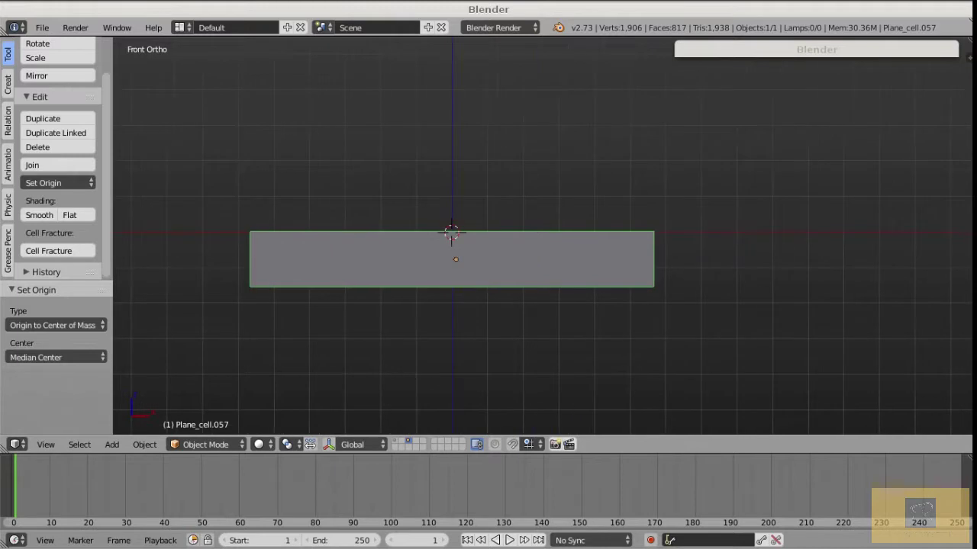
pyautogui.press('Tab')
pyautogui.scroll(1, 272, 262)
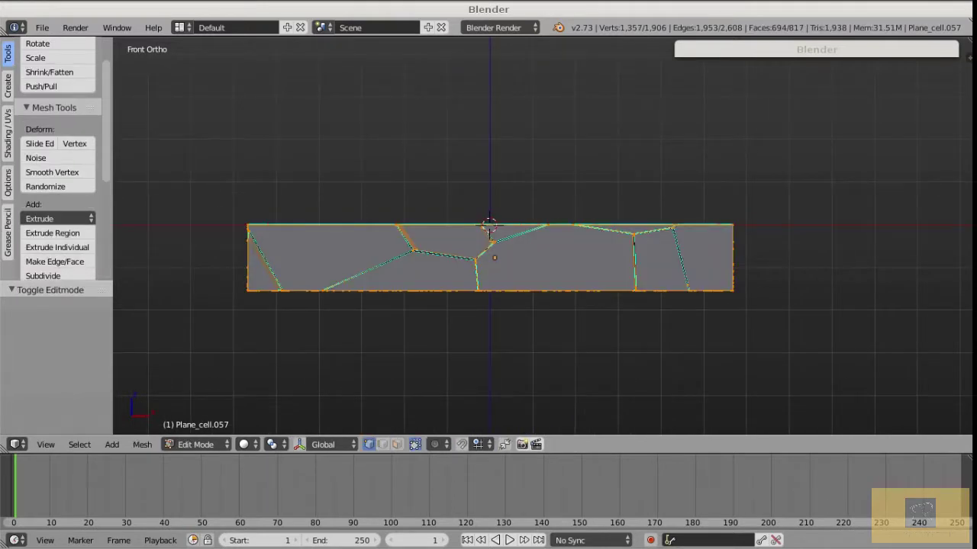
pyautogui.hotkey('ctrl', 'Tab')
pyautogui.press('Escape')
pyautogui.press('a')
pyautogui.press('z')
pyautogui.click(397, 276)
pyautogui.press('a')
pyautogui.press('a')
pyautogui.press('b')
pyautogui.moveTo(156, 227); pyautogui.dragTo(798, 342)
pyautogui.press('x')
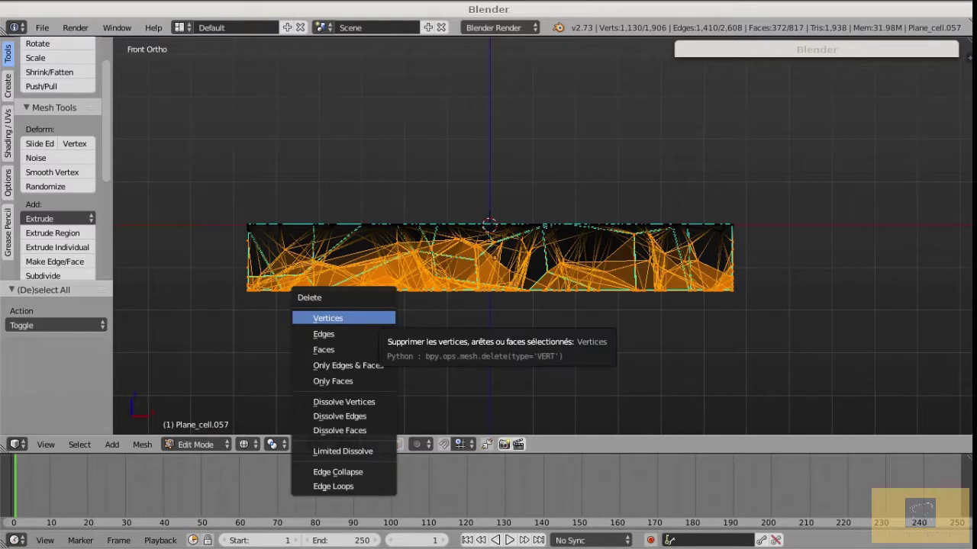
pyautogui.click(329, 318)
pyautogui.press('Tab')
pyautogui.moveTo(328, 318)
pyautogui.mouseDown(button='middle')
pyautogui.moveTo(355, 367)
pyautogui.moveTo(363, 409)
pyautogui.moveTo(385, 428)
pyautogui.moveTo(428, 393)
pyautogui.mouseUp(button='middle')
pyautogui.press('z')
pyautogui.press('g')
pyautogui.press('Escape')
pyautogui.press('g')
pyautogui.press('Escape')
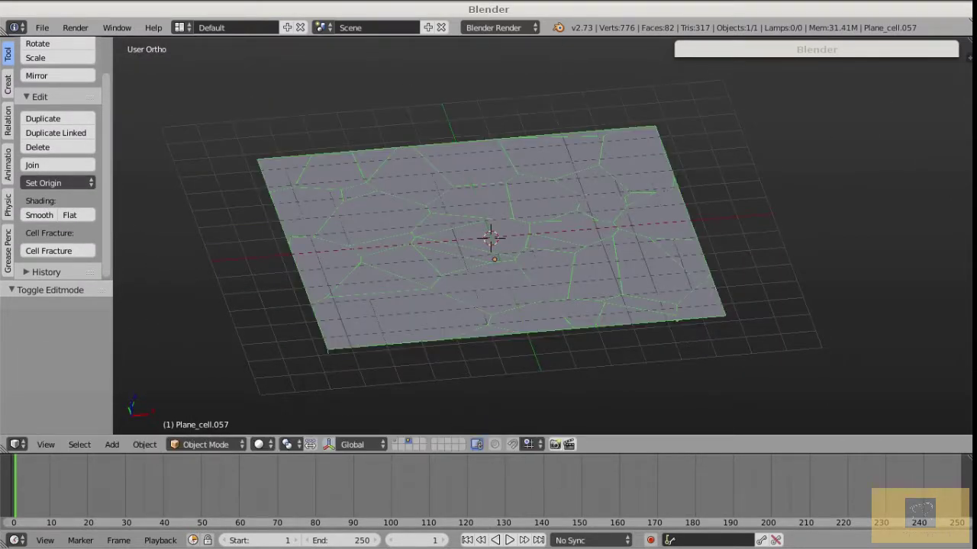
# Delete the stray vertices hanging below the fractured surface's front-left corner and leave Edit Mode.
pyautogui.press('Tab')
pyautogui.moveTo(330, 341); pyautogui.dragTo(319, 323, button='middle')
pyautogui.scroll(13, 318, 323)
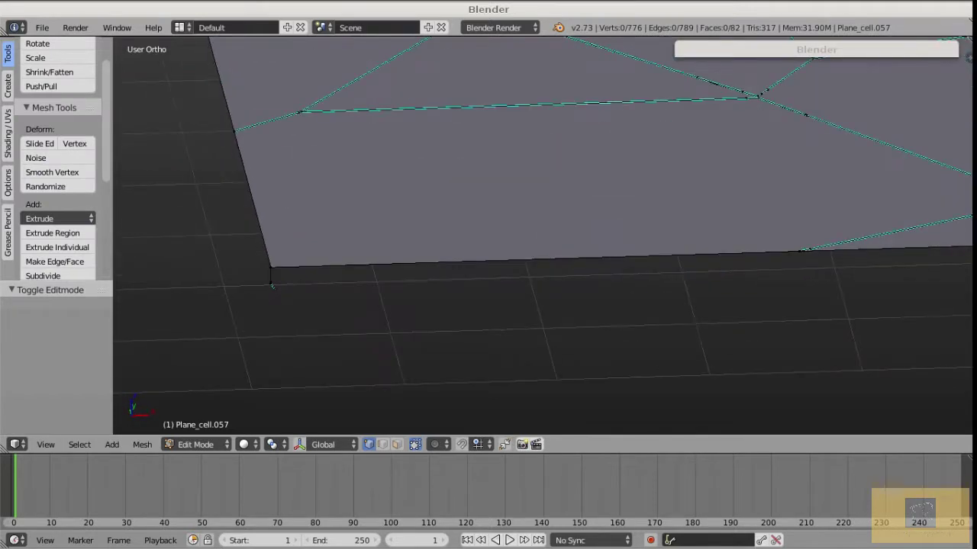
pyautogui.rightClick(279, 290)
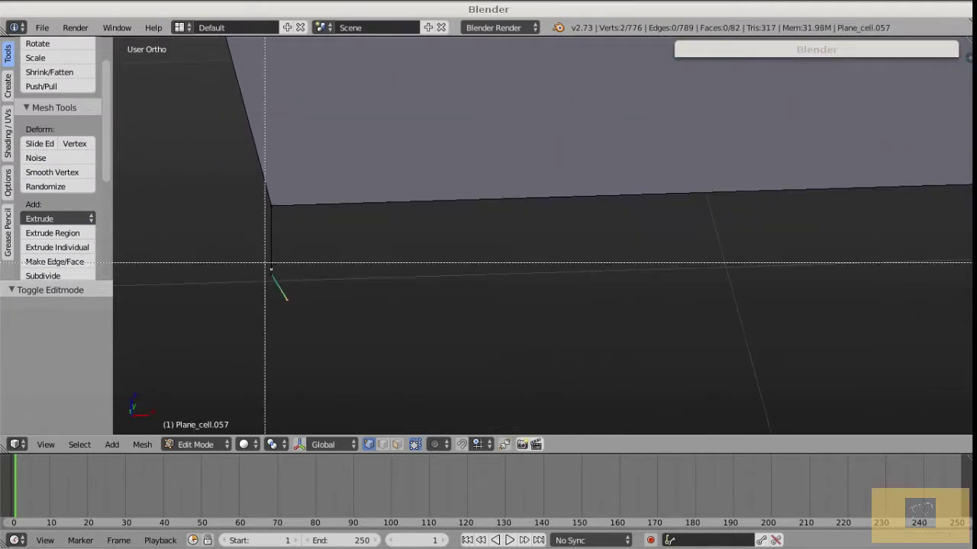
pyautogui.press('x')
pyautogui.click(301, 313)
pyautogui.moveTo(488, 321); pyautogui.dragTo(488, 305, button='middle')
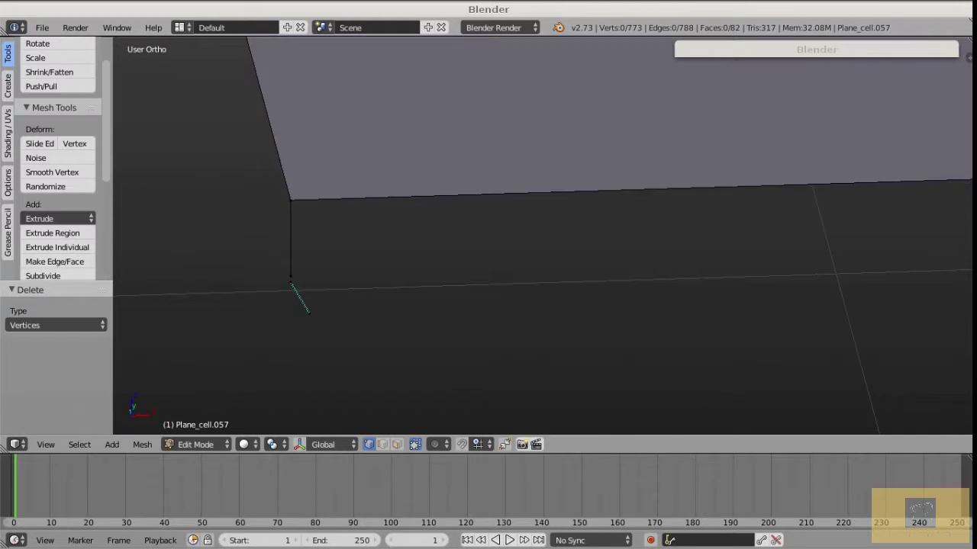
pyautogui.press('z')
pyautogui.press('b')
pyautogui.moveTo(250, 212); pyautogui.dragTo(389, 372)
pyautogui.press('x')
pyautogui.press('Return')
pyautogui.press('Tab')
pyautogui.scroll(-3, 542, 229)
# Select the whole fractured surface in Edit Mode and shade it smooth.
pyautogui.press('Tab')
pyautogui.press('a')
pyautogui.press('a')
pyautogui.press('a')
pyautogui.keyDown('shift'); pyautogui.moveTo(565, 221); pyautogui.dragTo(492, 253, button='middle'); pyautogui.keyUp('shift')
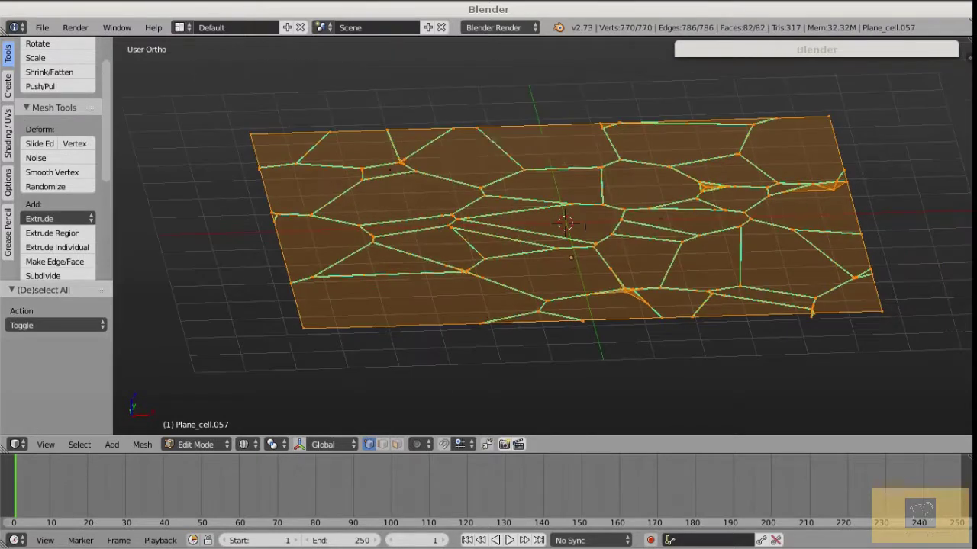
pyautogui.press('w')
pyautogui.press('Return')
pyautogui.press('z')
# Separate the fractured surface into individual objects by loose parts and return to Object Mode.
pyautogui.scroll(2, 456, 308)
pyautogui.press('p')
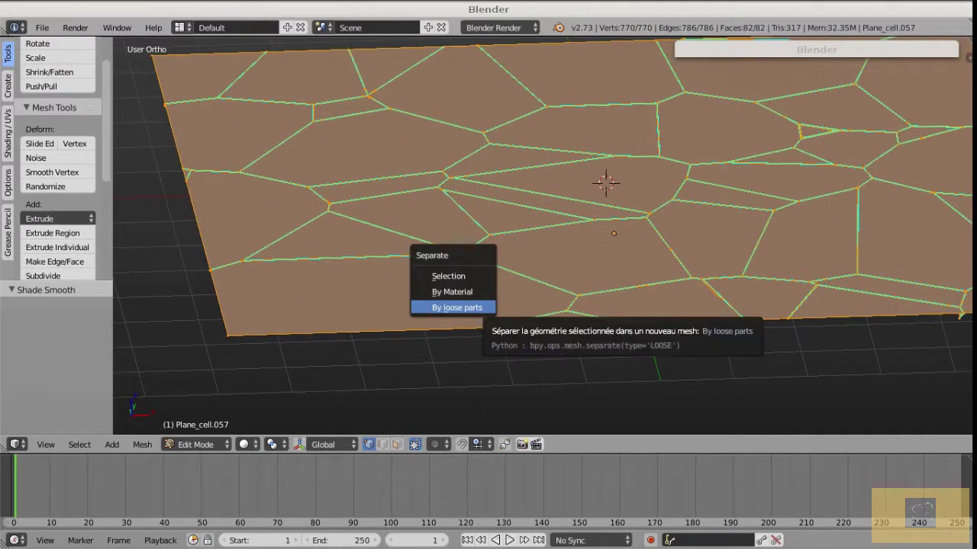
pyautogui.press('Up')
pyautogui.press('Up')
pyautogui.press('Up')
pyautogui.press('Down')
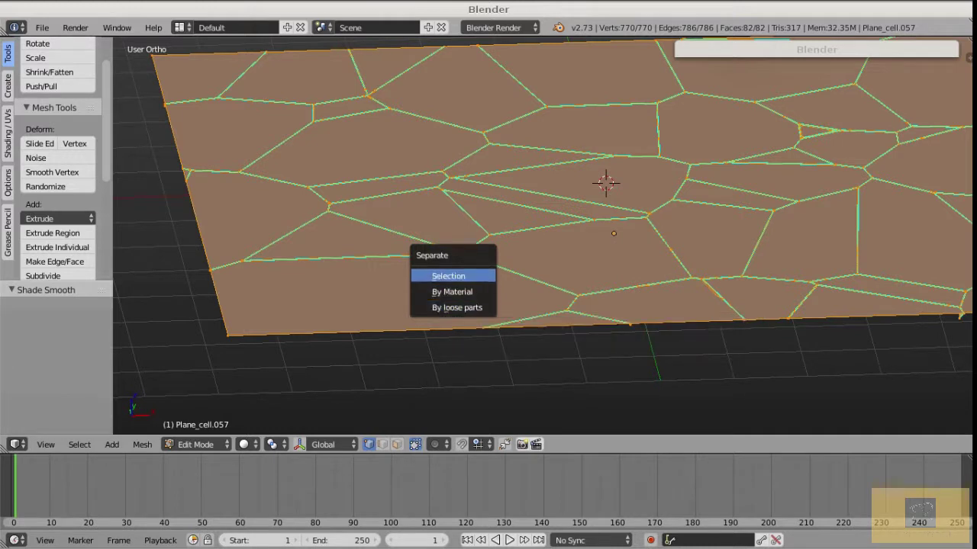
pyautogui.moveTo(432, 255); pyautogui.dragTo(283, 310)
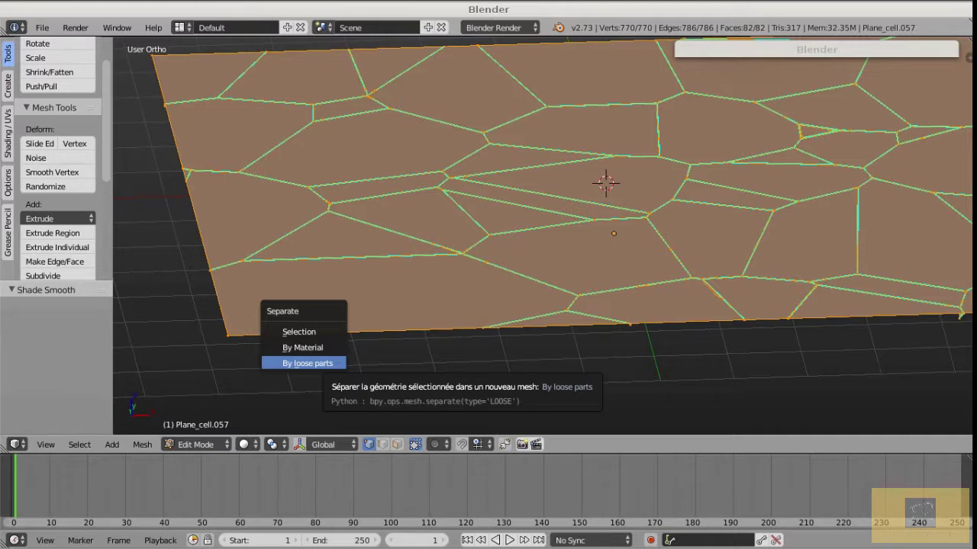
pyautogui.press('Down')
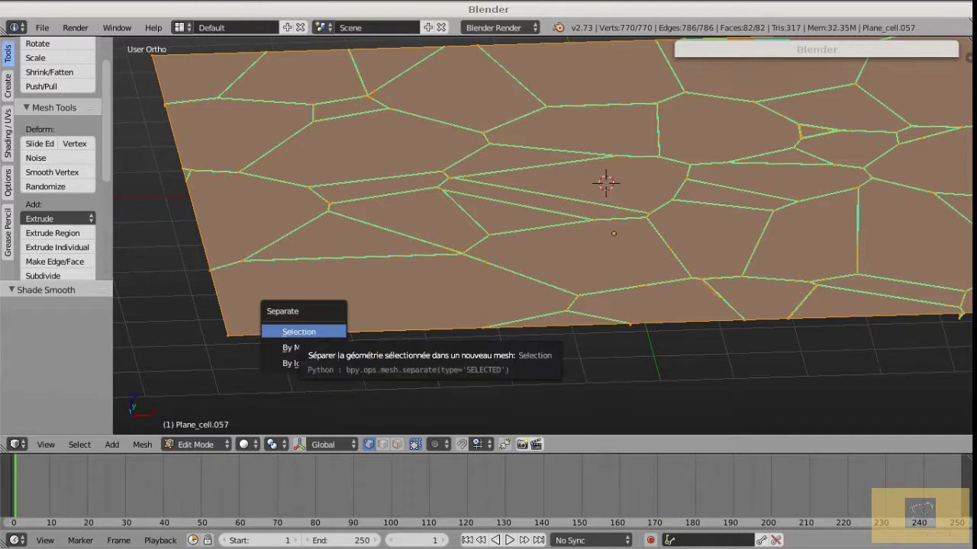
pyautogui.press('Down')
pyautogui.press('Down')
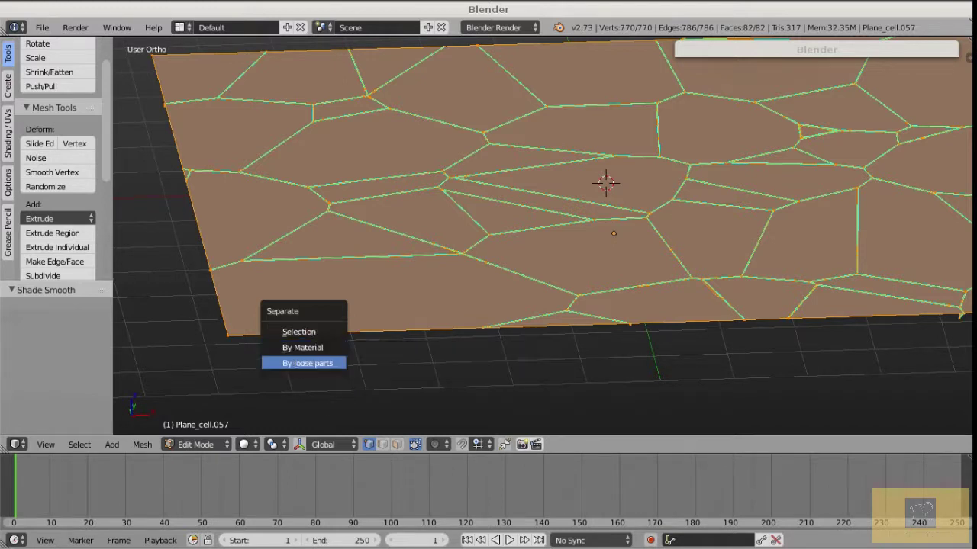
pyautogui.press('Down')
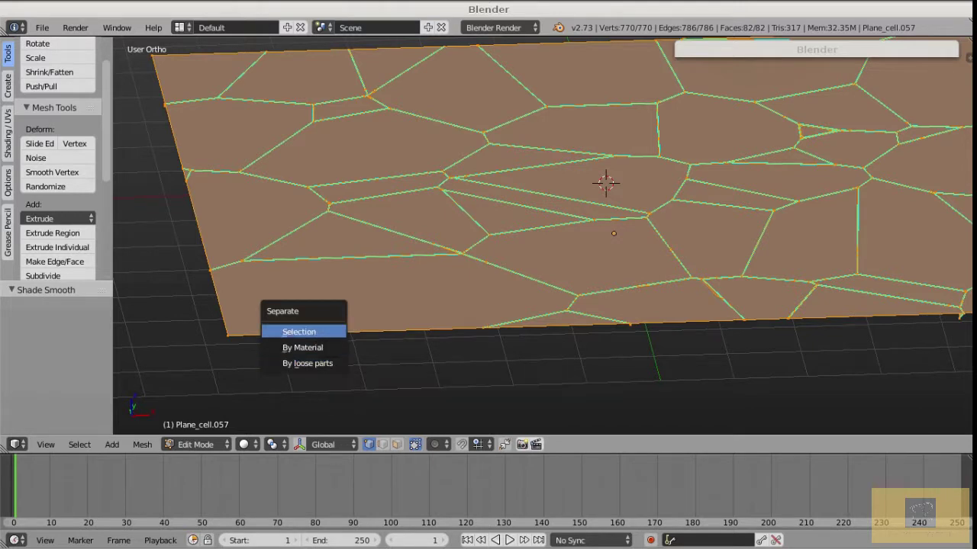
pyautogui.press('Down')
pyautogui.press('Down')
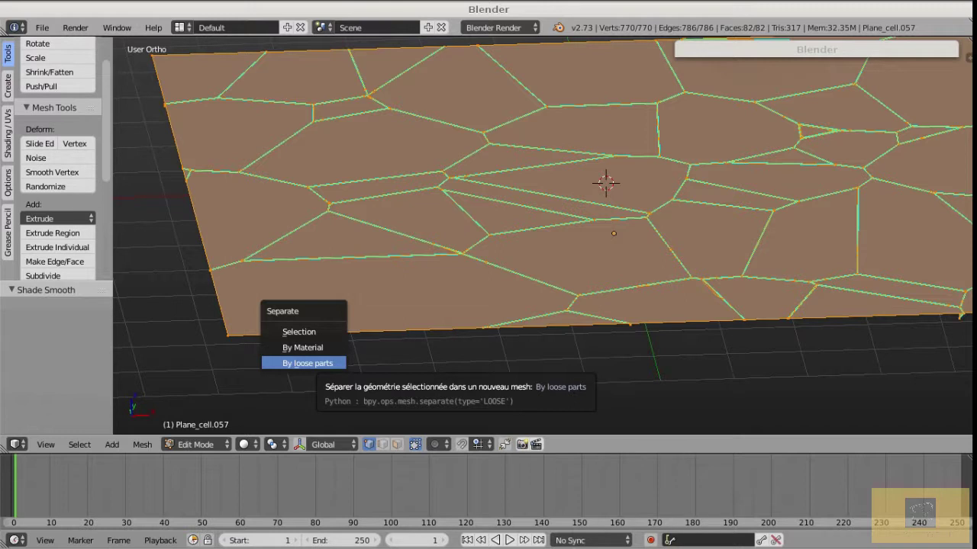
pyautogui.press('Return')
pyautogui.scroll(-5, 535, 229)
pyautogui.press('Tab')
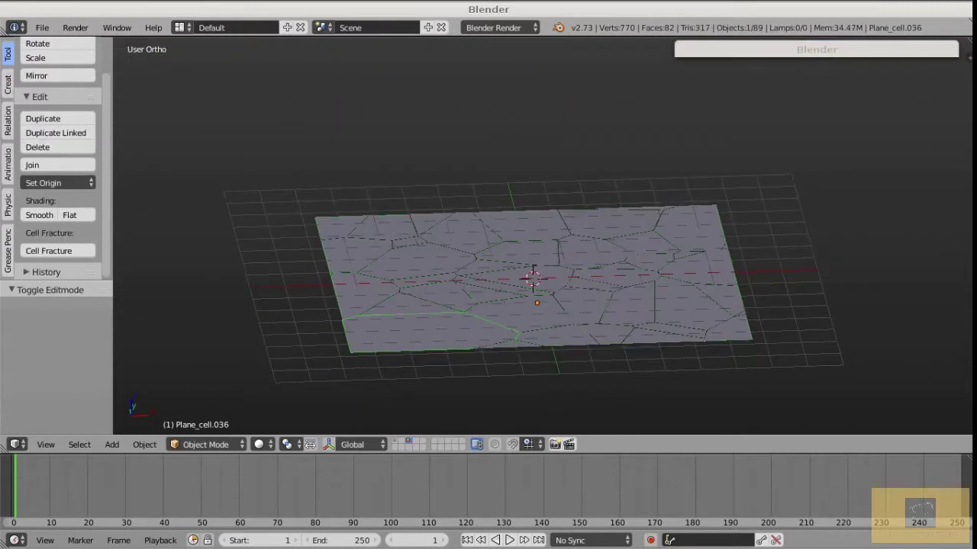
pyautogui.moveTo(519, 314); pyautogui.dragTo(429, 220, button='right')
pyautogui.rightClick(447, 247)
pyautogui.rightClick(431, 229)
# Select all the pieces and set each one's origin to its center of mass.
pyautogui.press('a')
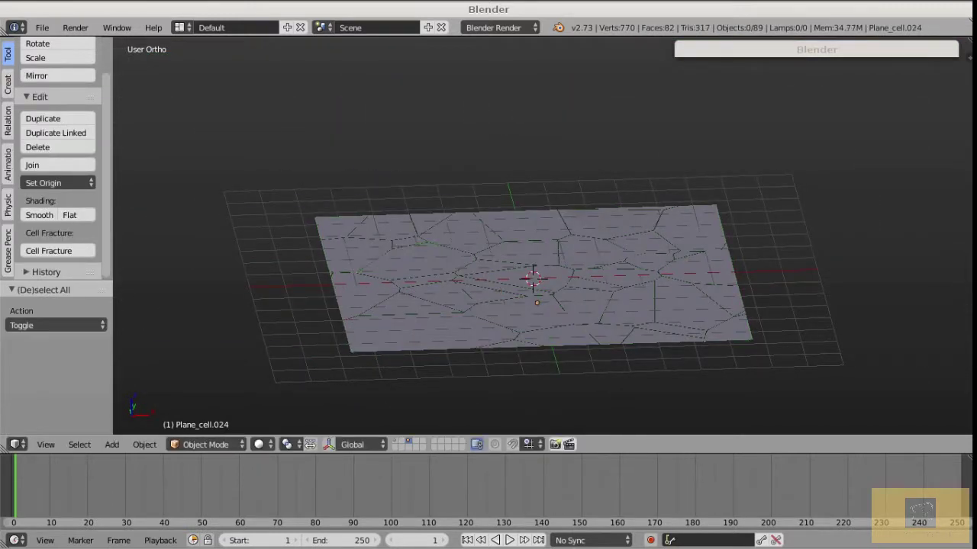
pyautogui.press('a')
pyautogui.scroll(2, 444, 272)
pyautogui.scroll(-1, 557, 282)
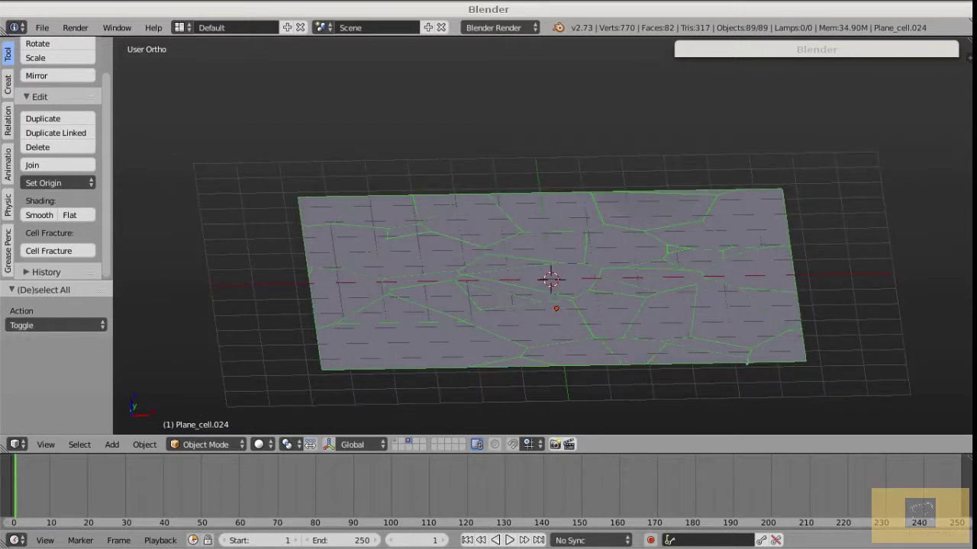
pyautogui.click(53, 183)
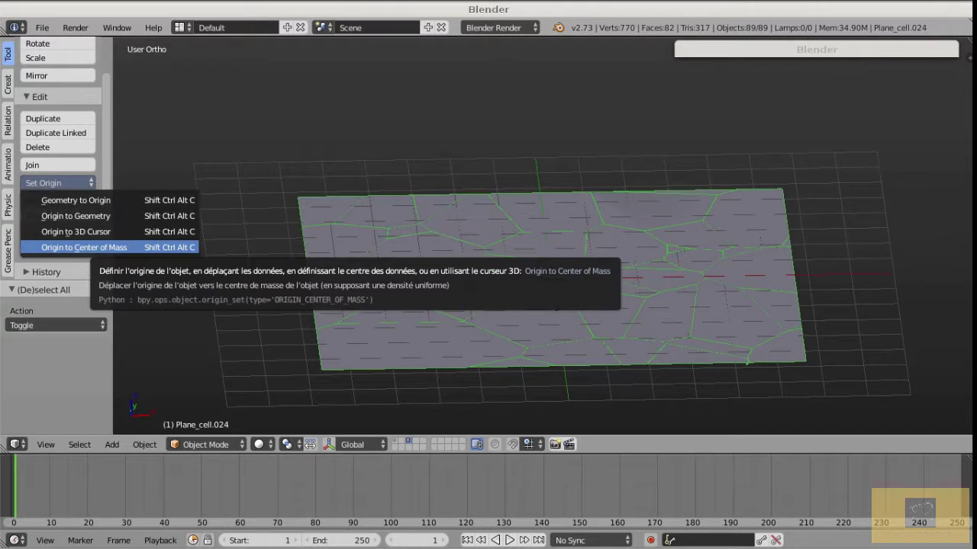
pyautogui.click(84, 247)
# Examine the pieces and their individual origins, trial-moving a few pieces and cancelling each move.
pyautogui.scroll(2, 385, 294)
pyautogui.moveTo(397, 366); pyautogui.dragTo(330, 328, button='right')
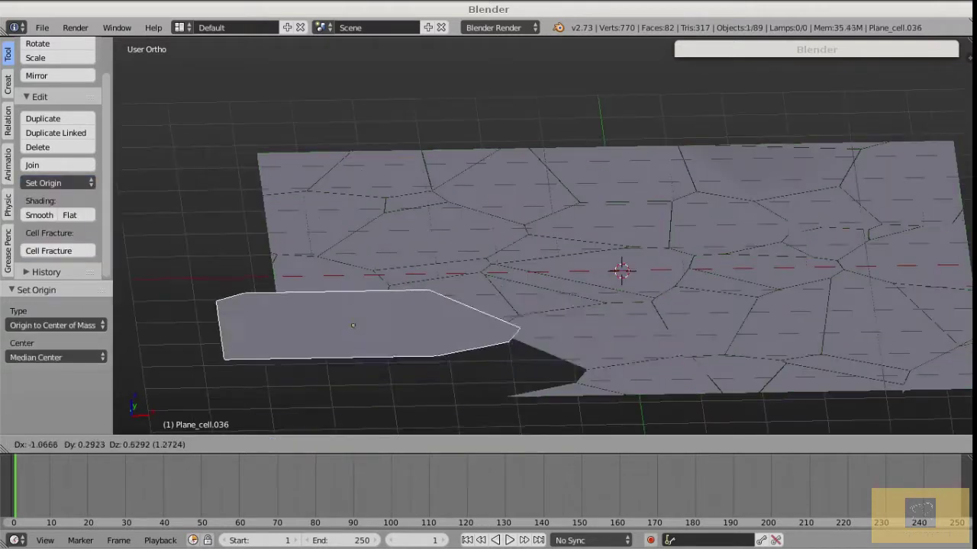
pyautogui.rightClick(330, 328)
pyautogui.moveTo(397, 317); pyautogui.dragTo(253, 234, button='right')
pyautogui.rightClick(253, 233)
pyautogui.moveTo(305, 275); pyautogui.dragTo(267, 260, button='middle')
pyautogui.press('a')
pyautogui.press('a')
pyautogui.moveTo(382, 336); pyautogui.dragTo(409, 327, button='middle')
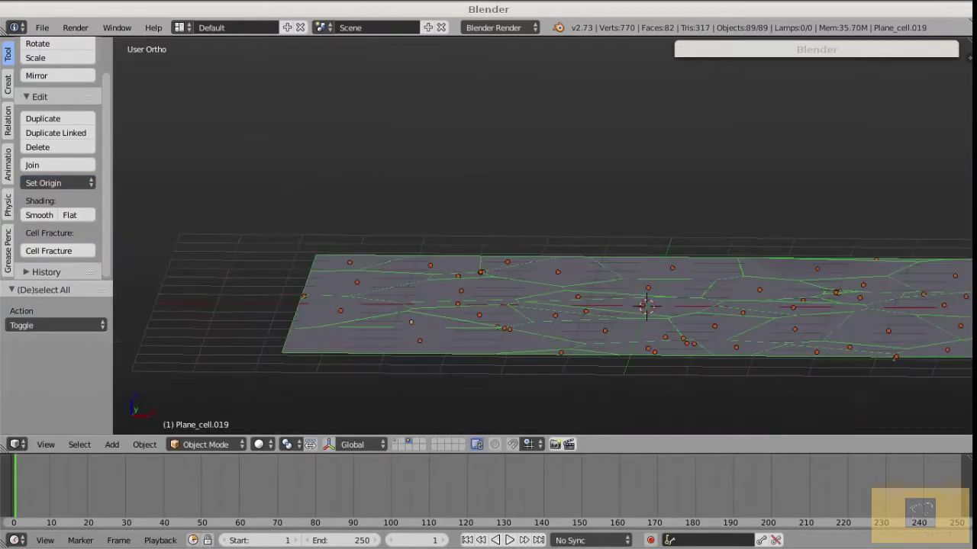
pyautogui.scroll(2, 421, 339)
pyautogui.moveTo(421, 339); pyautogui.dragTo(329, 323, button='right')
pyautogui.rightClick(329, 323)
# Inspect the surface edge-on in front view and trial-move pieces near the far end, cancelling each move.
pyautogui.press('KP_1')
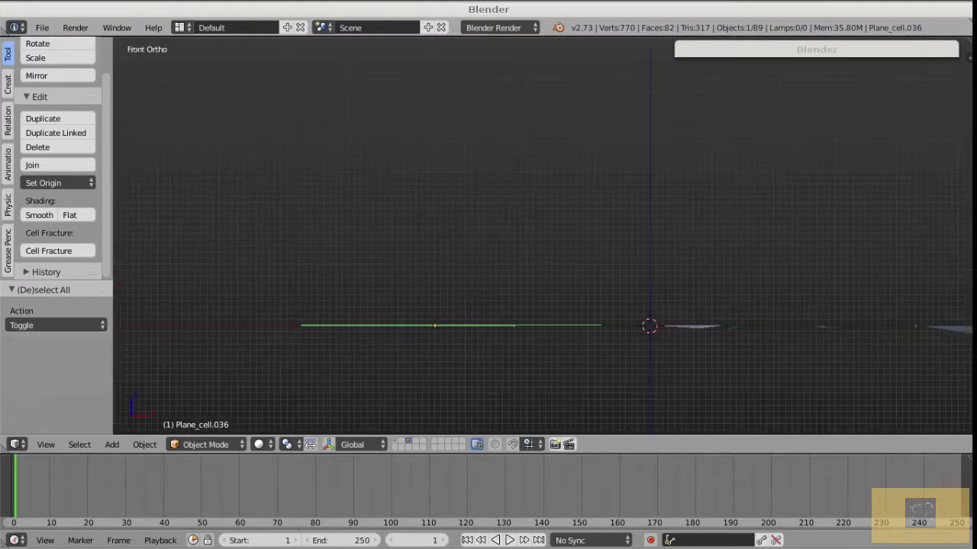
pyautogui.scroll(1, 687, 381)
pyautogui.scroll(2, 637, 266)
pyautogui.scroll(-4, 582, 306)
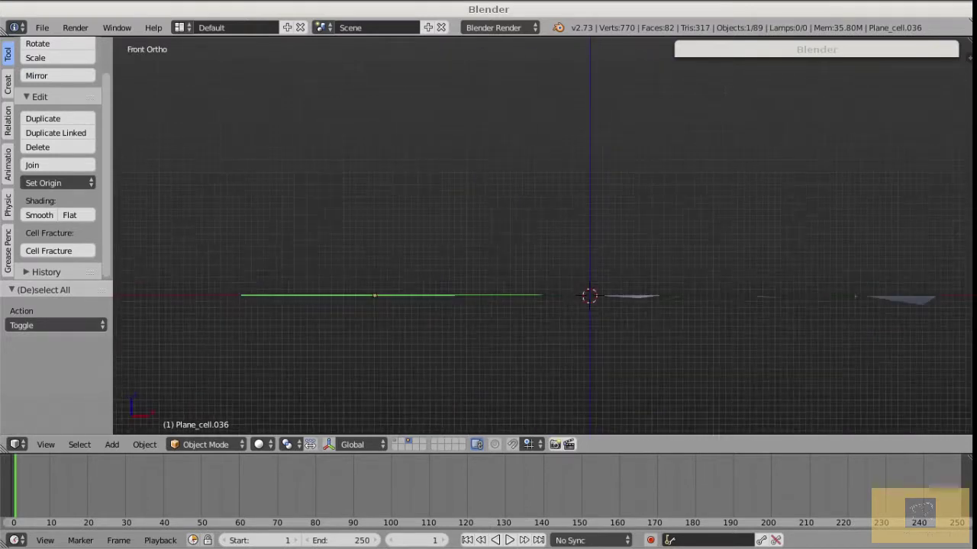
pyautogui.moveTo(582, 305); pyautogui.dragTo(572, 330, button='middle')
pyautogui.scroll(3, 887, 307)
pyautogui.moveTo(887, 313); pyautogui.dragTo(767, 316, button='right')
pyautogui.rightClick(767, 317)
pyautogui.scroll(-2, 771, 322)
pyautogui.moveTo(769, 322); pyautogui.dragTo(763, 318, button='middle')
pyautogui.moveTo(705, 326); pyautogui.dragTo(617, 318, button='right')
pyautogui.rightClick(617, 317)
pyautogui.keyDown('shift'); pyautogui.moveTo(615, 314); pyautogui.dragTo(720, 337, button='middle'); pyautogui.keyUp('shift')
pyautogui.scroll(-2, 401, 320)
# Move the large front-left corner piece to the first layer and display that layer with the ocean.
pyautogui.moveTo(400, 321); pyautogui.dragTo(413, 330, button='middle')
pyautogui.scroll(2, 282, 347)
pyautogui.moveTo(367, 337); pyautogui.dragTo(340, 320, button='right')
pyautogui.rightClick(339, 320)
pyautogui.scroll(-2, 395, 345)
pyautogui.keyDown('shift'); pyautogui.moveTo(403, 343); pyautogui.dragTo(374, 344, button='middle'); pyautogui.keyUp('shift')
pyautogui.scroll(2, 374, 344)
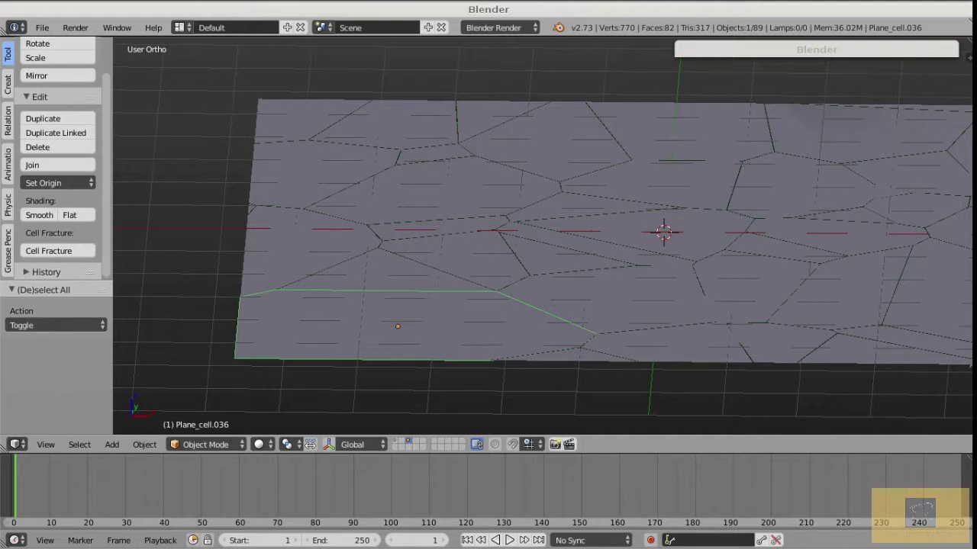
pyautogui.scroll(1, 325, 277)
pyautogui.press('m')
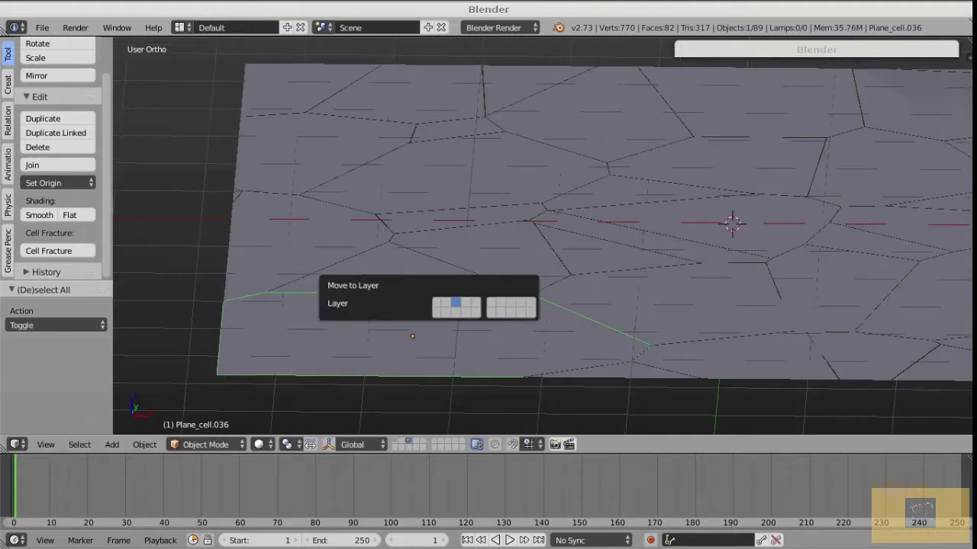
pyautogui.press('1')
pyautogui.press('1')
pyautogui.scroll(-4, 316, 284)
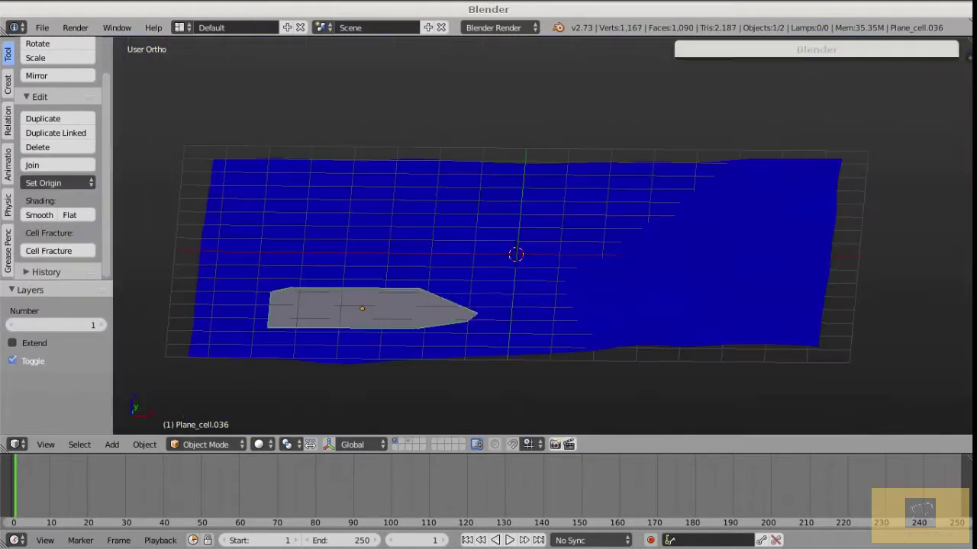
# Add a Shrinkwrap modifier to the piece lying on the ocean surface.
pyautogui.scroll(3, 352, 313)
pyautogui.scroll(-2, 352, 309)
pyautogui.moveTo(351, 309); pyautogui.dragTo(352, 263, button='middle')
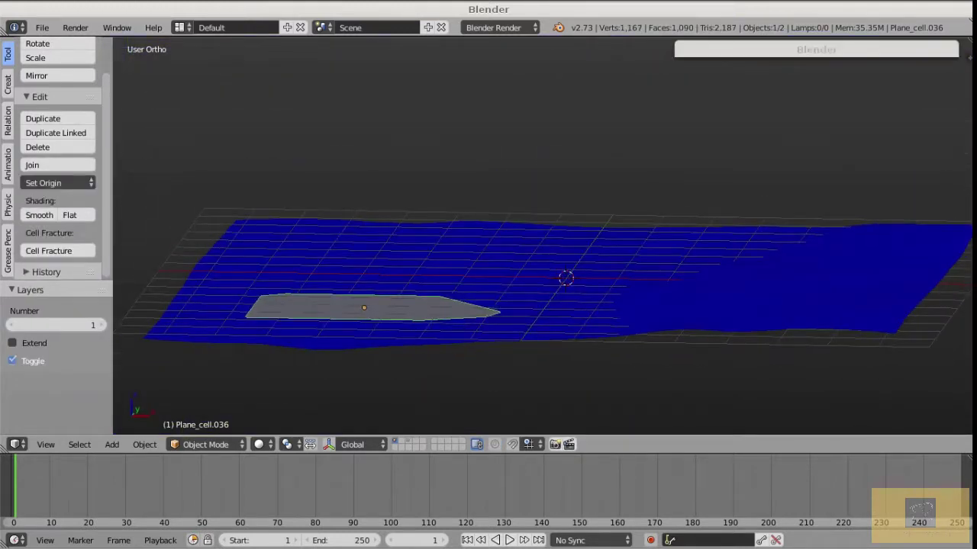
pyautogui.press('space')
pyautogui.moveTo(313, 313)
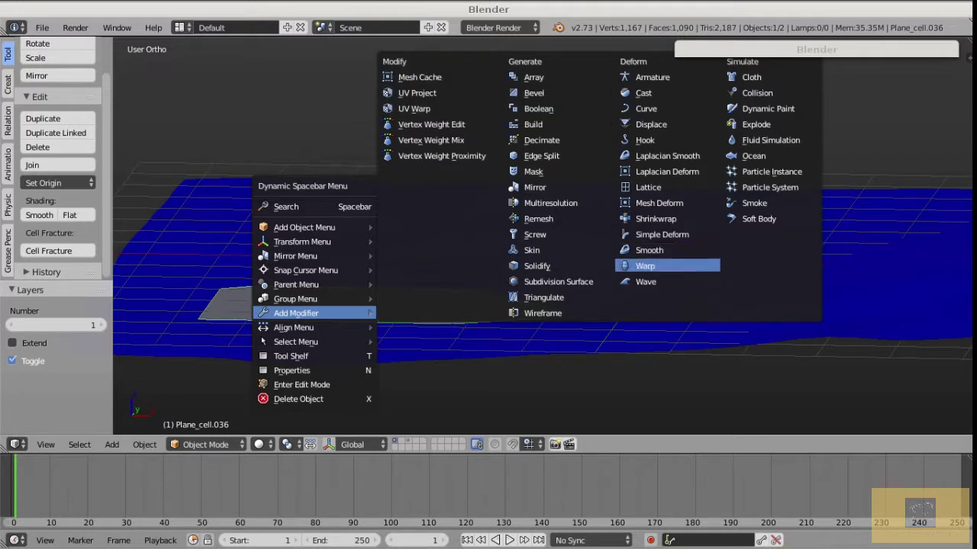
pyautogui.click(655, 219)
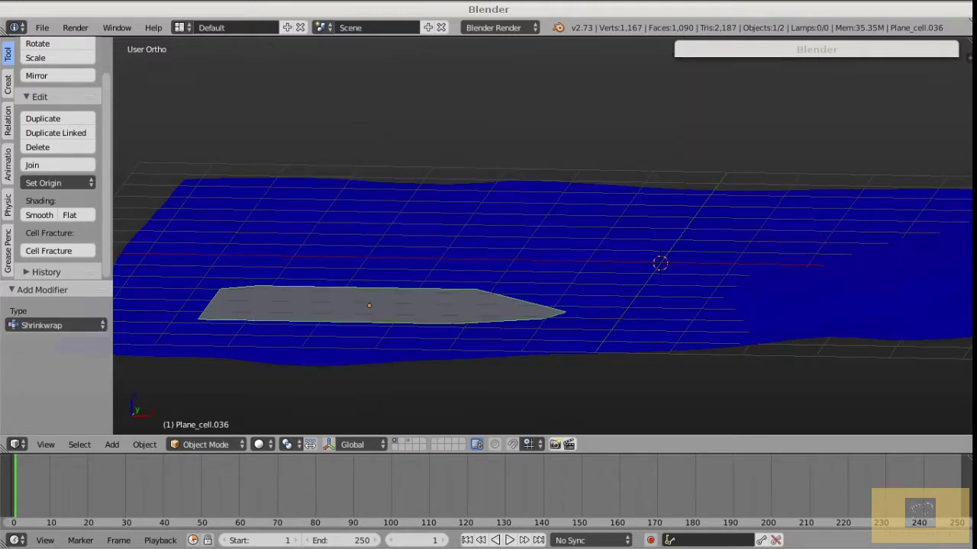
pyautogui.moveTo(655, 219)
pyautogui.mouseDown(button='middle')
pyautogui.moveTo(717, 211)
pyautogui.moveTo(656, 199)
pyautogui.moveTo(658, 223)
pyautogui.mouseUp(button='middle')
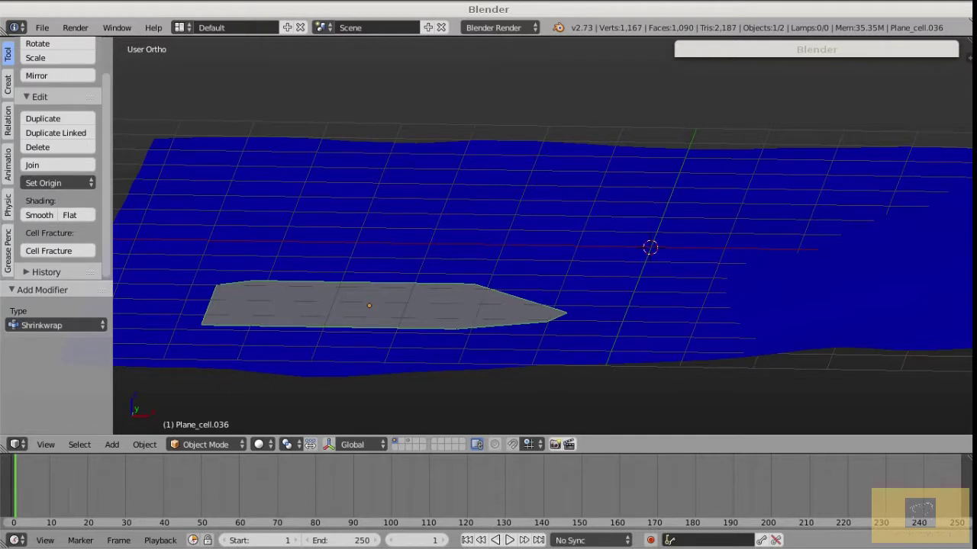
# Set the piece's Shrinkwrap target to mer and play the animation to check how it follows the ocean.
pyautogui.doubleClick(817, 50)
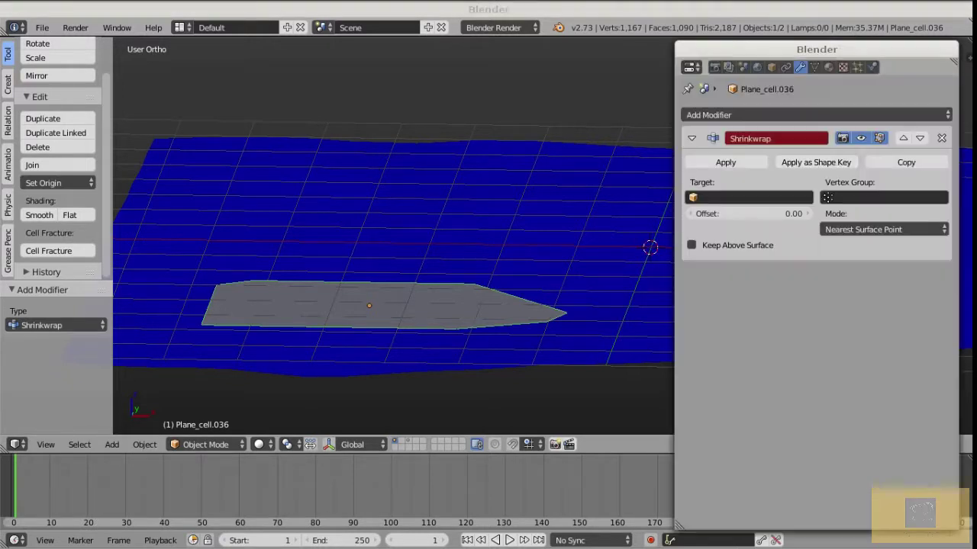
pyautogui.click(750, 197)
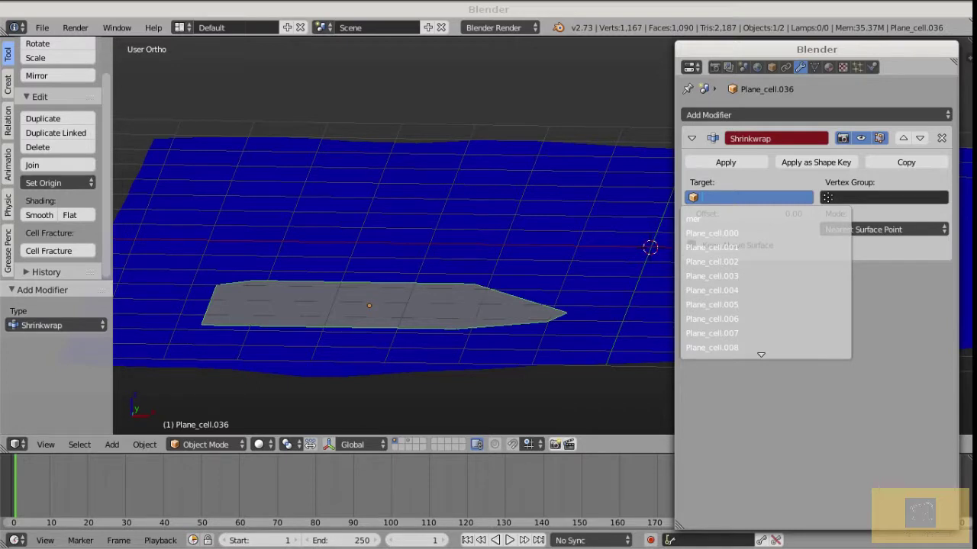
pyautogui.press('Escape')
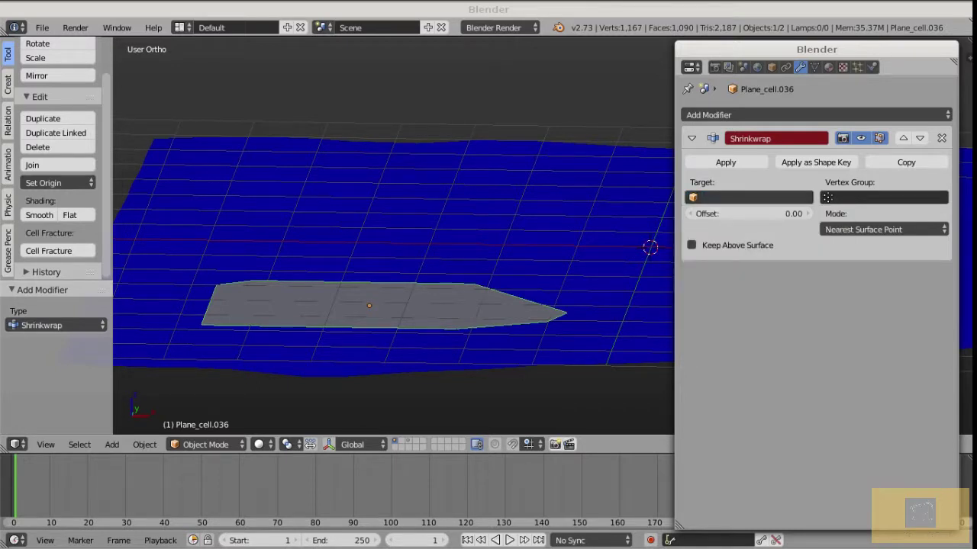
pyautogui.click(751, 198)
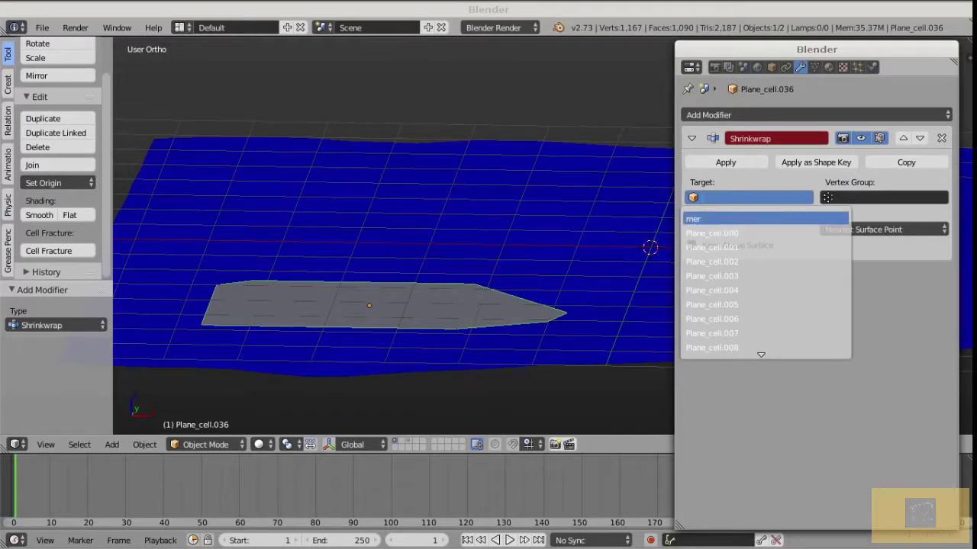
pyautogui.press('Return')
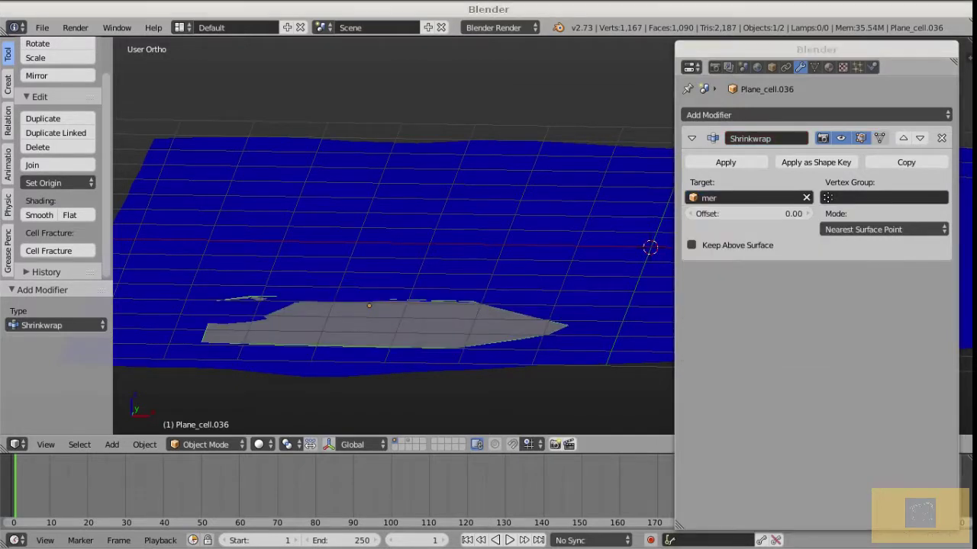
pyautogui.hotkey('alt', 'a')
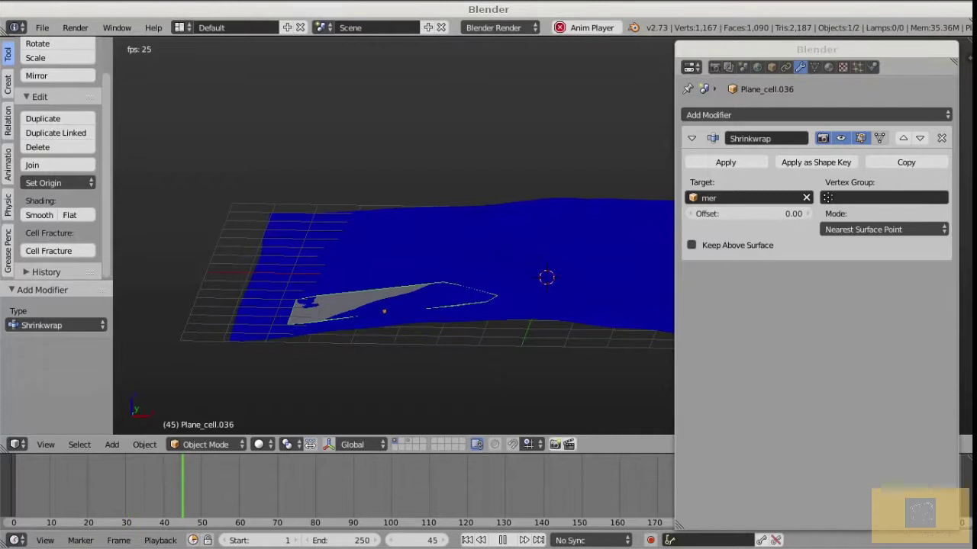
pyautogui.hotkey('alt', 'a')
# Add a Solidify modifier with thickness 0.2910 to the piece and set its Shrinkwrap offset to 0.04.
pyautogui.click(817, 115)
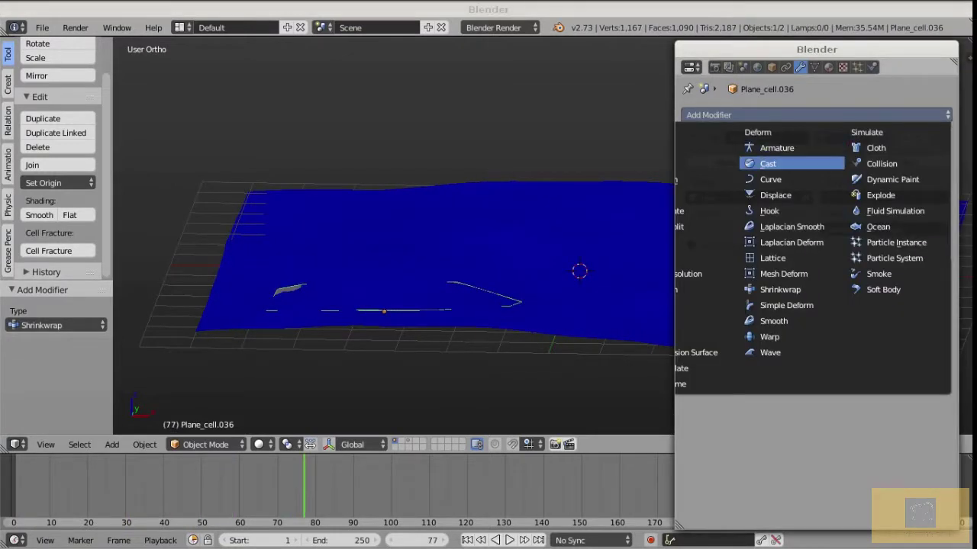
pyautogui.click(656, 336)
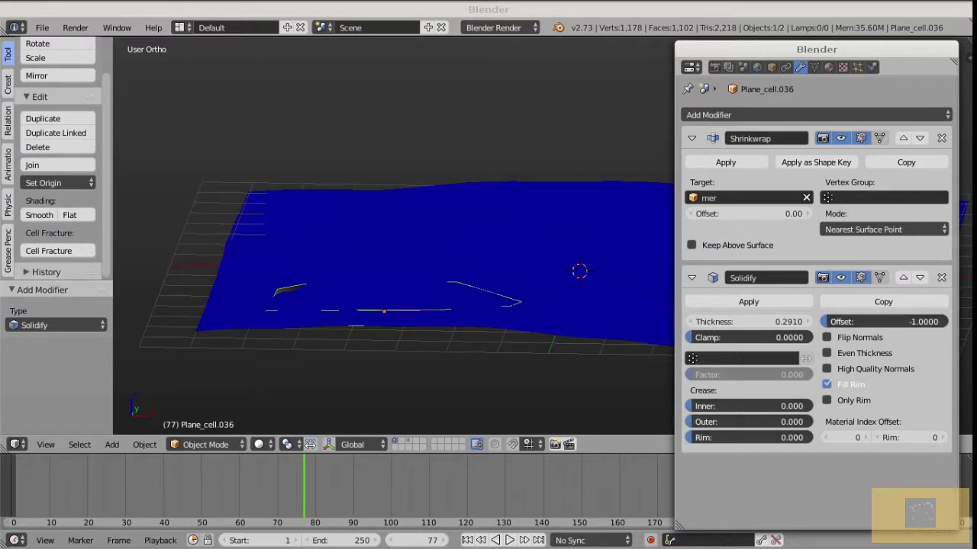
pyautogui.hotkey('alt', 'a')
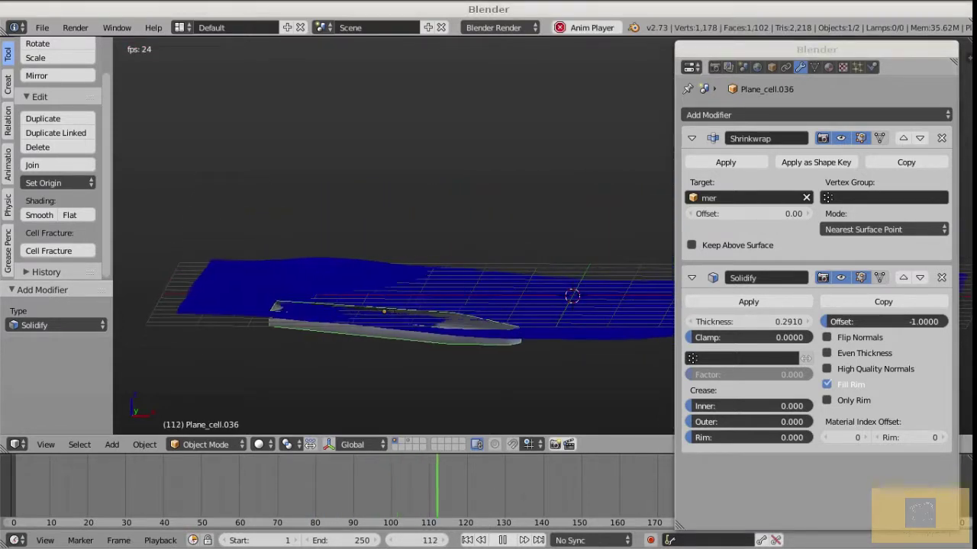
pyautogui.hotkey('alt', 'a')
pyautogui.moveTo(748, 214)
pyautogui.mouseDown()
pyautogui.moveTo(733, 213)
pyautogui.moveTo(778, 213)
pyautogui.moveTo(752, 214)
pyautogui.mouseUp()
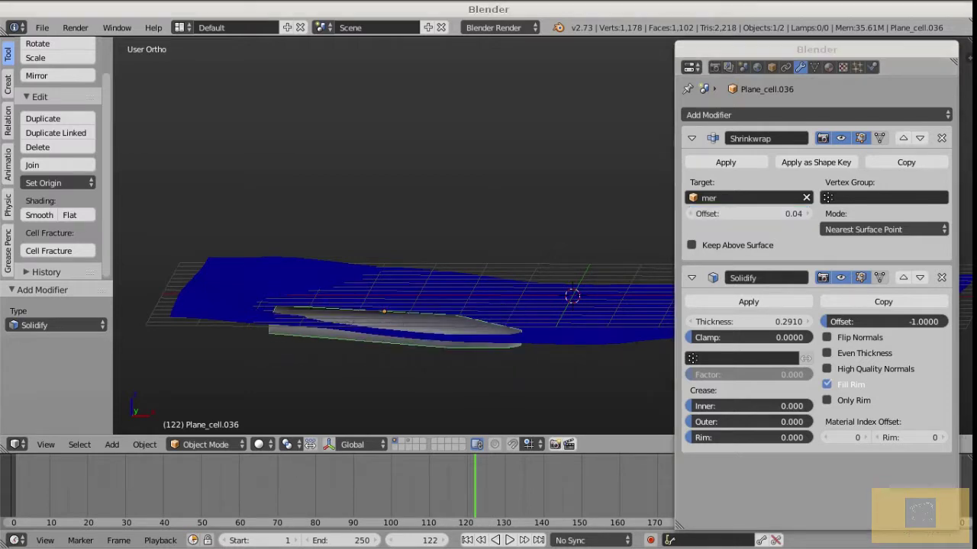
# Inspect the piece's mesh in Edit Mode, trial-moving a corner vertex and cancelling each move.
pyautogui.press('Tab')
pyautogui.scroll(3, 393, 305)
pyautogui.moveTo(393, 305); pyautogui.dragTo(413, 305, button='middle')
pyautogui.press('a')
pyautogui.press('a')
pyautogui.press('a')
pyautogui.scroll(2, 293, 247)
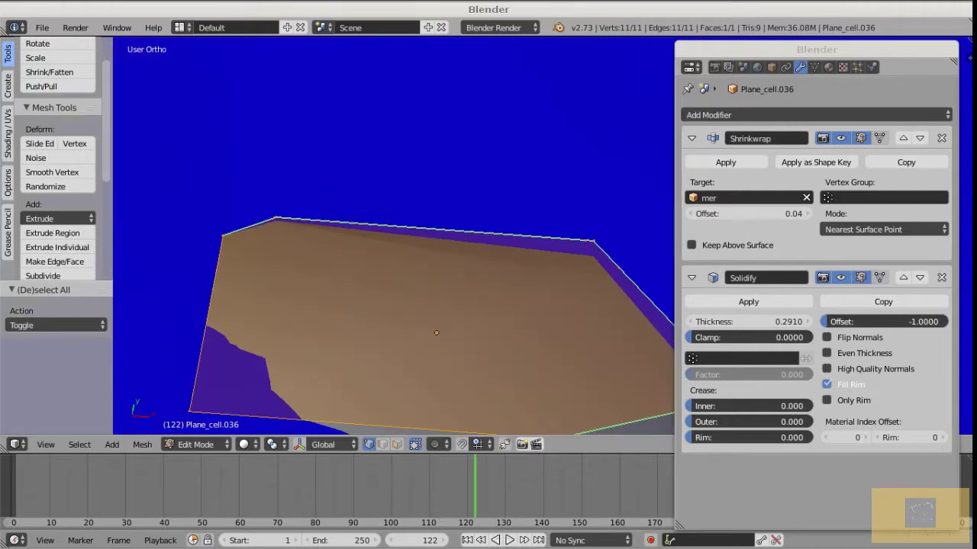
pyautogui.rightClick(276, 218)
pyautogui.press('g')
pyautogui.rightClick(253, 186)
pyautogui.press('g')
pyautogui.rightClick(267, 153)
pyautogui.scroll(-2, 435, 320)
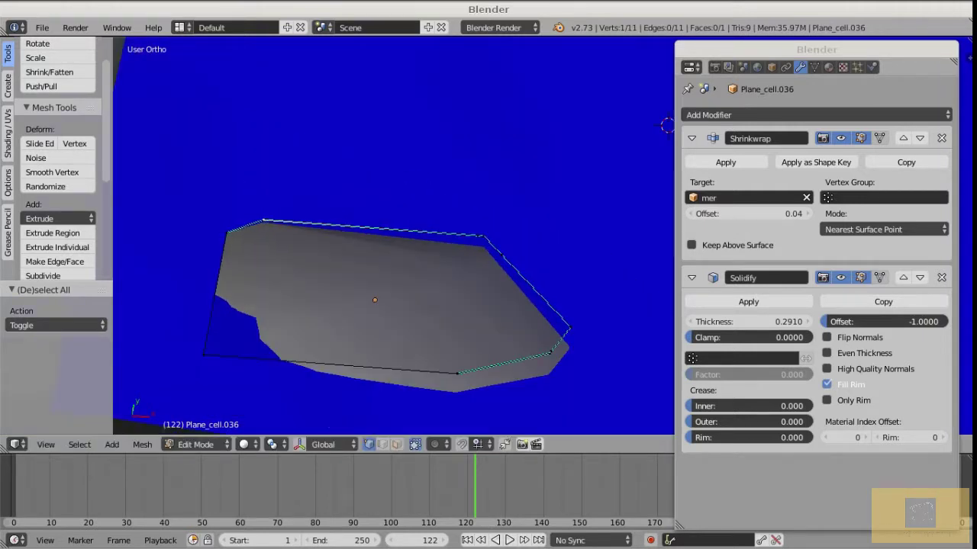
# Clear the sharp marks from all of the piece's edges and return to Object Mode.
pyautogui.press('a')
pyautogui.hotkey('ctrl', 'e')
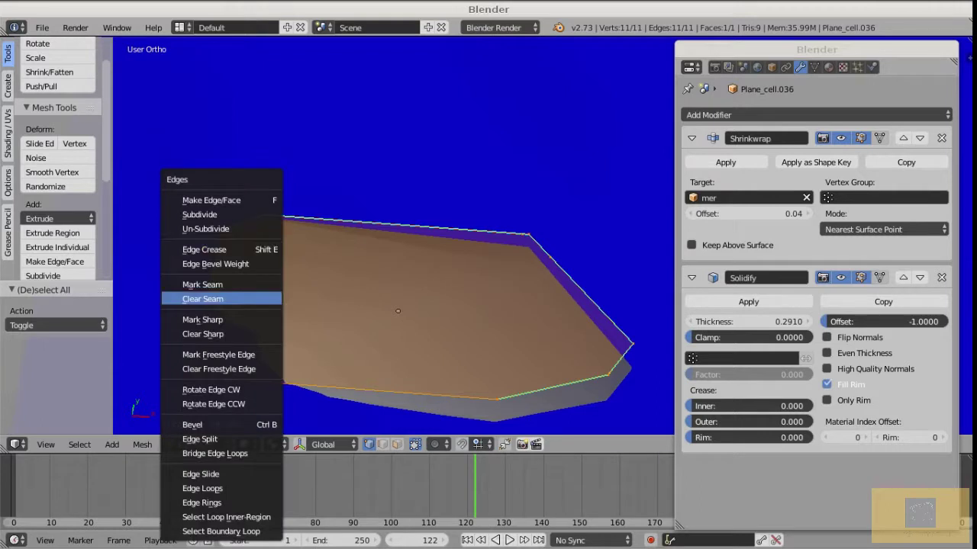
pyautogui.click(220, 334)
pyautogui.press('Tab')
# Try a Shrinkwrap offset of -0.06 during animation playback and reset the offset to 0.
pyautogui.click(276, 316)
pyautogui.moveTo(276, 316); pyautogui.dragTo(291, 182, button='middle')
pyautogui.hotkey('alt', 'a')
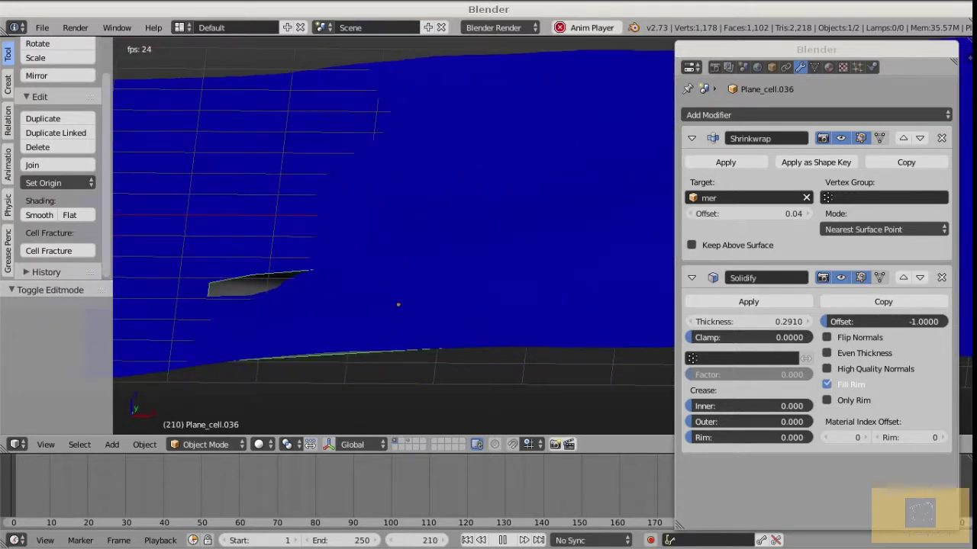
pyautogui.moveTo(751, 214)
pyautogui.mouseDown()
pyautogui.moveTo(729, 214)
pyautogui.moveTo(745, 213)
pyautogui.mouseUp()
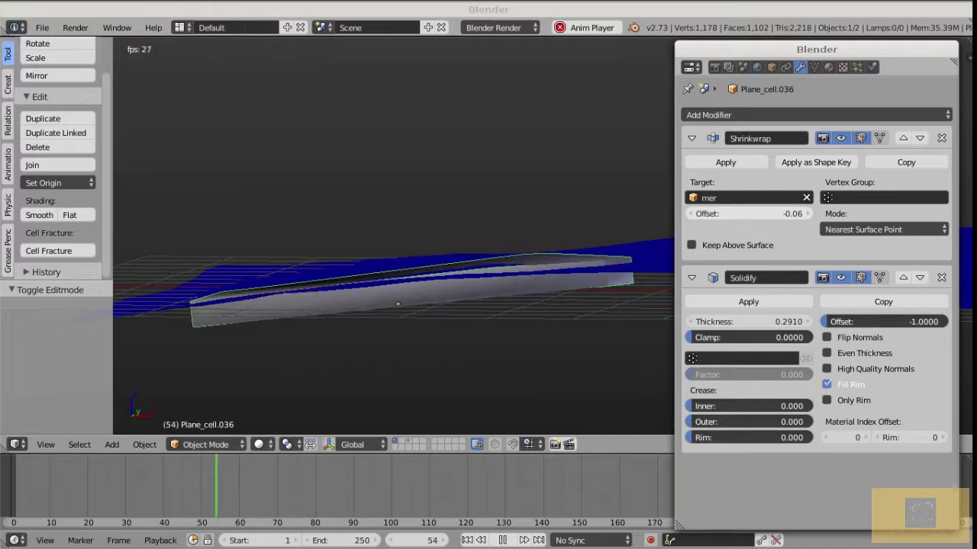
pyautogui.click(745, 214)
pyautogui.write('0')
pyautogui.press('Return')
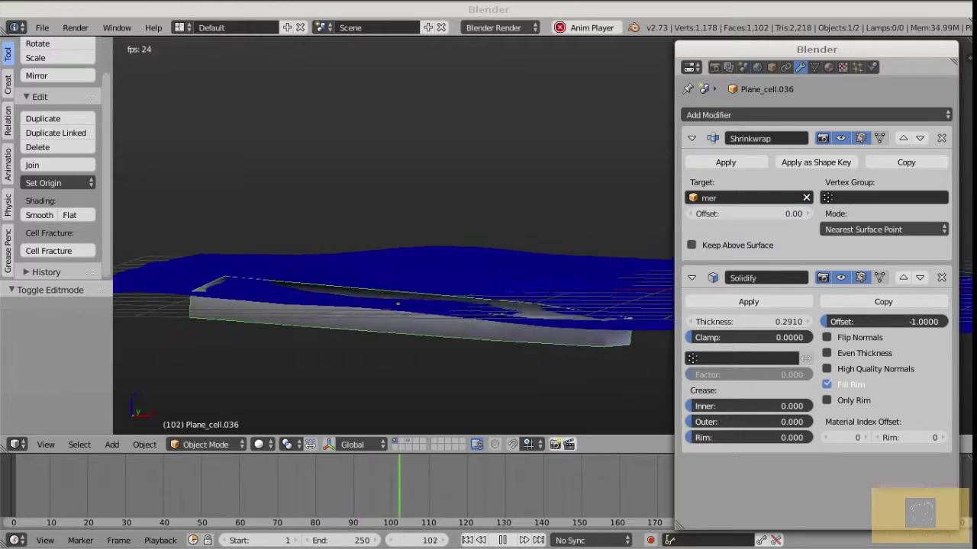
# Stop playback and compare the piece with its Solidify modifier's viewport display off and on.
pyautogui.scroll(-2, 320, 299)
pyautogui.hotkey('alt', 'a')
pyautogui.press('g')
pyautogui.press('Escape')
pyautogui.moveTo(621, 284); pyautogui.dragTo(589, 290, button='middle')
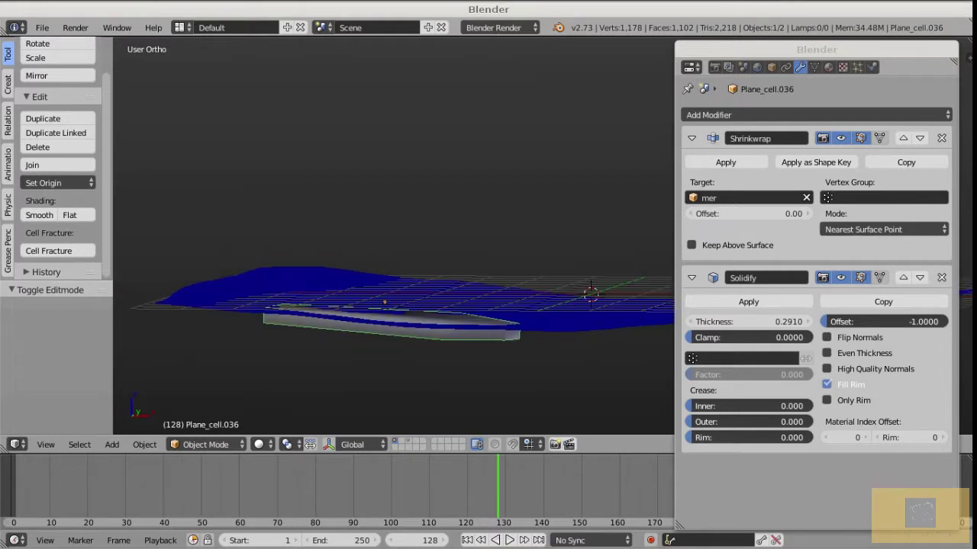
pyautogui.click(840, 277)
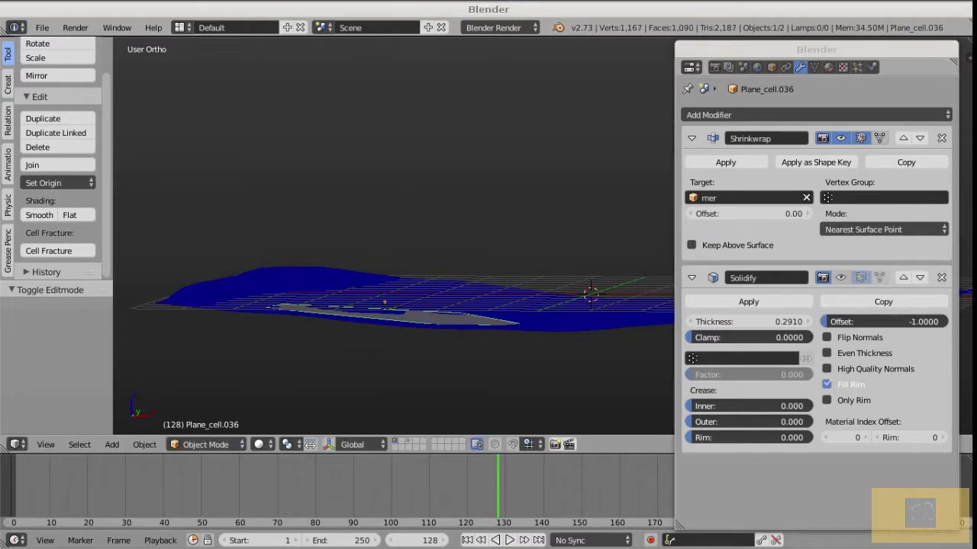
pyautogui.click(840, 277)
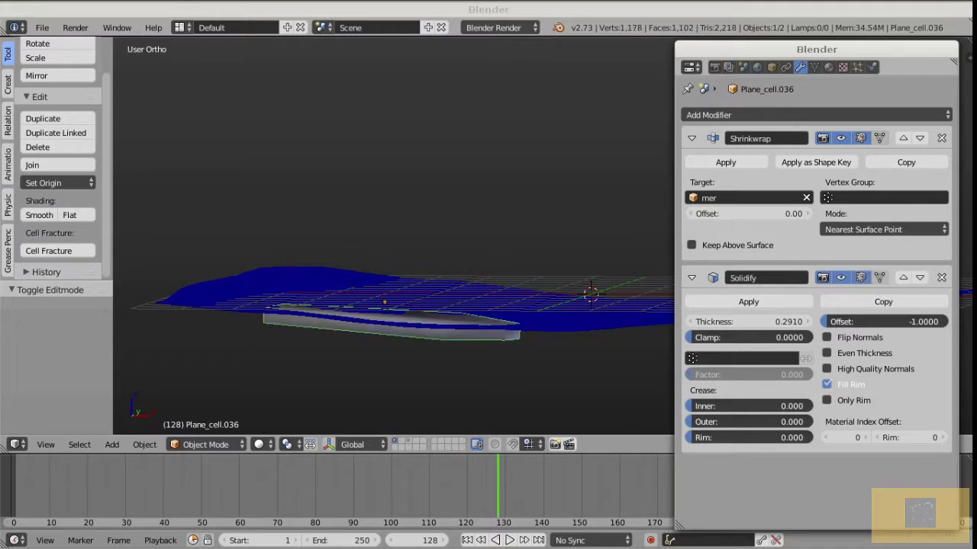
# Raise the piece 0.711 along Z with Shrinkwrap's viewport display off, and re-enable it for playback.
pyautogui.press('g')
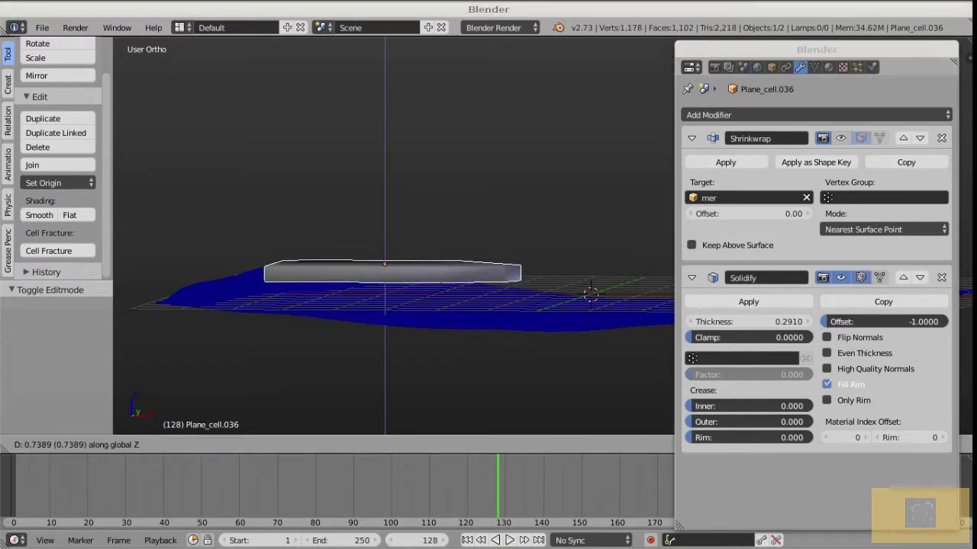
pyautogui.press('Return')
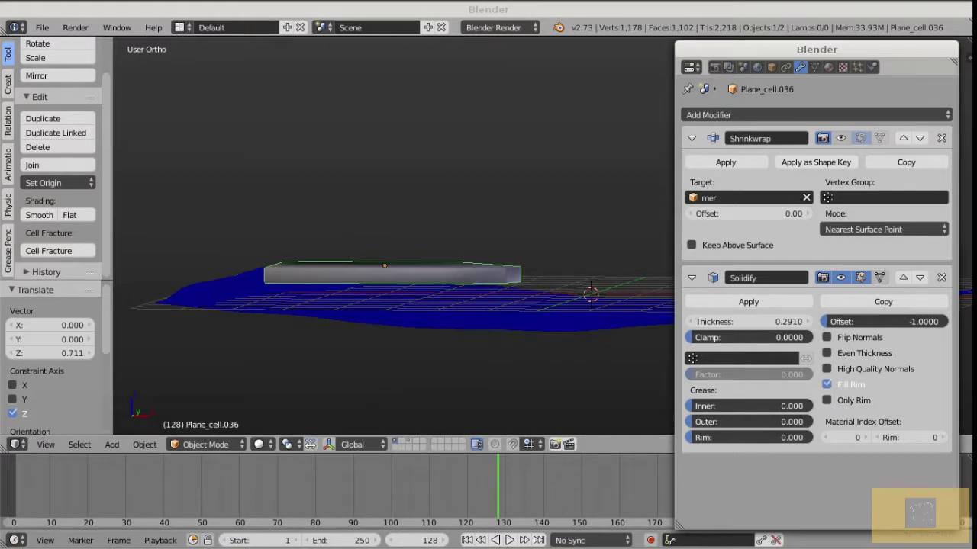
pyautogui.hotkey('alt', 'a')
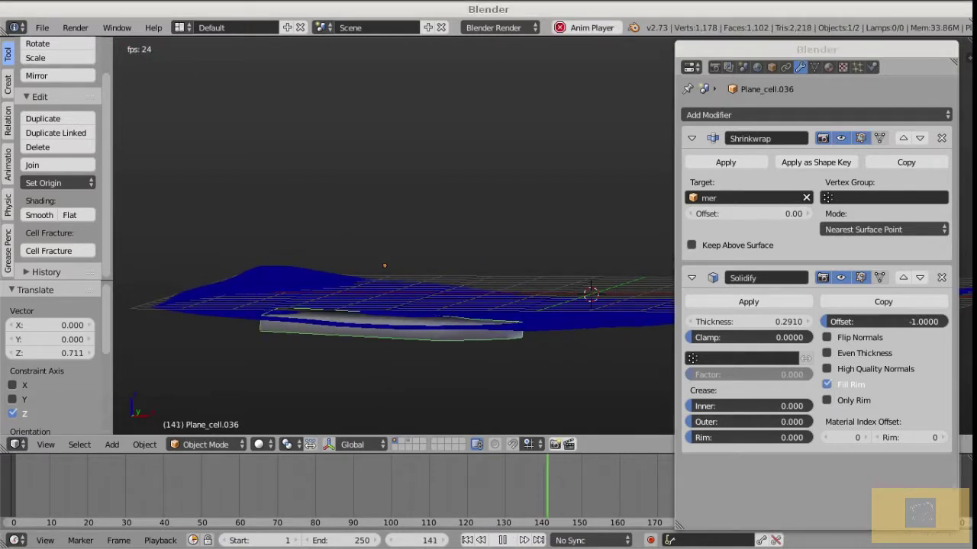
# Set the piece's Shrinkwrap offset to 0.22 and give the piece flat shading.
pyautogui.moveTo(748, 214); pyautogui.dragTo(793, 213)
pyautogui.moveTo(399, 244)
pyautogui.mouseDown(button='middle')
pyautogui.moveTo(399, 293)
pyautogui.moveTo(393, 275)
pyautogui.mouseUp(button='middle')
pyautogui.scroll(1, 399, 293)
pyautogui.press('z')
pyautogui.click(487, 336)
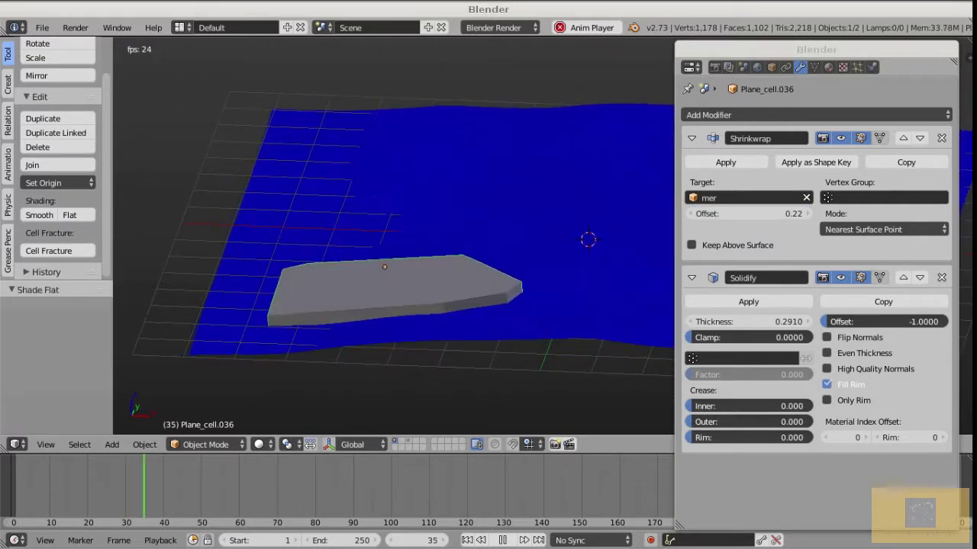
pyautogui.scroll(2, 384, 267)
pyautogui.scroll(-2, 385, 267)
pyautogui.moveTo(389, 274)
pyautogui.mouseDown(button='middle')
pyautogui.moveTo(275, 286)
pyautogui.moveTo(390, 275)
pyautogui.mouseUp(button='middle')
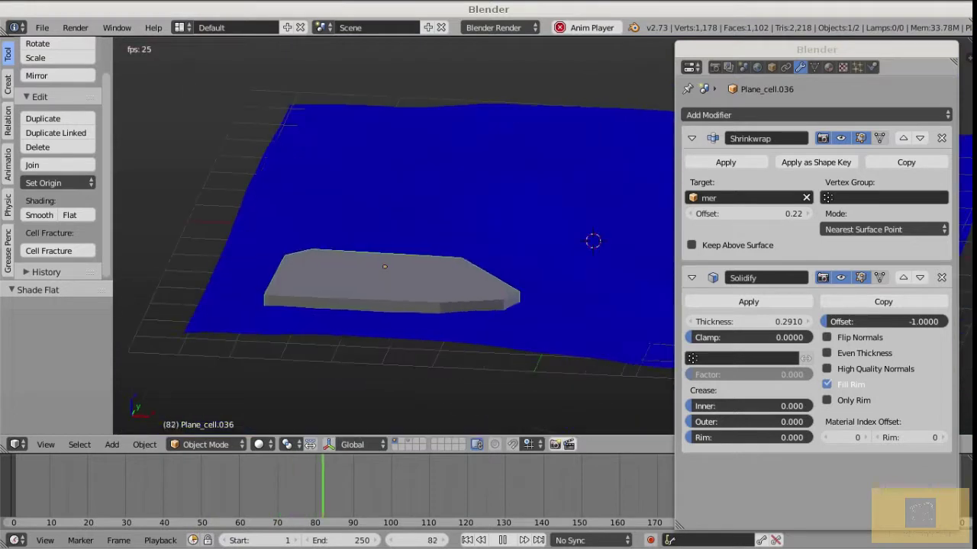
# Lower the piece's Shrinkwrap offset to 0.09 and end the animation playback.
pyautogui.scroll(2, 450, 316)
pyautogui.moveTo(763, 213); pyautogui.dragTo(752, 213)
pyautogui.scroll(-2, 473, 297)
pyautogui.moveTo(473, 298); pyautogui.dragTo(451, 273, button='middle')
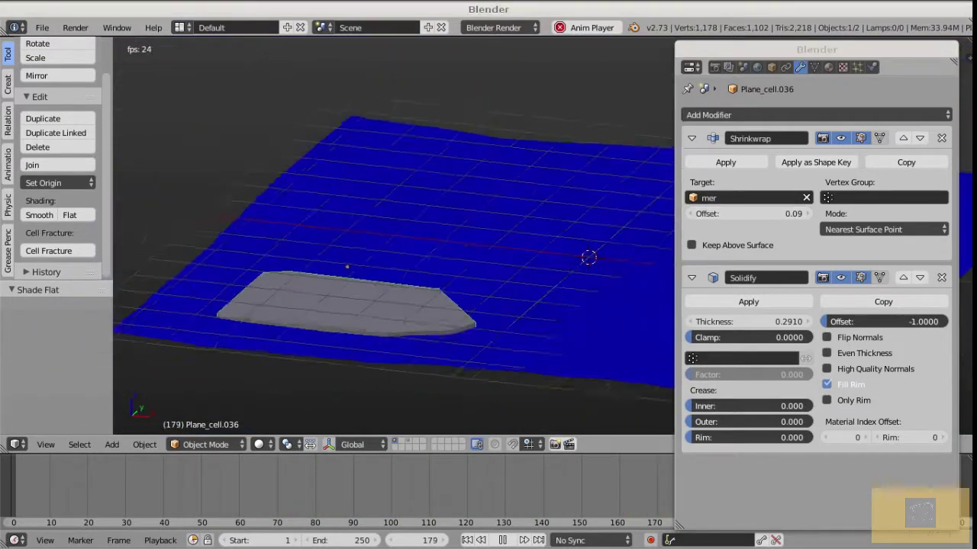
pyautogui.press('Escape')
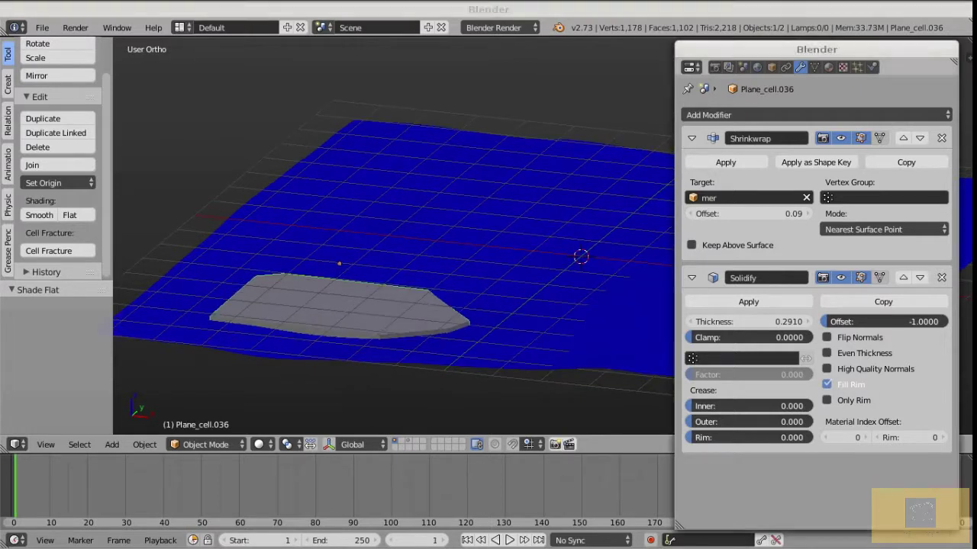
# Give the piece a new white material named blanc with diffuse intensity 1.000 and specular intensity 0.000.
pyautogui.click(828, 68)
pyautogui.click(692, 161)
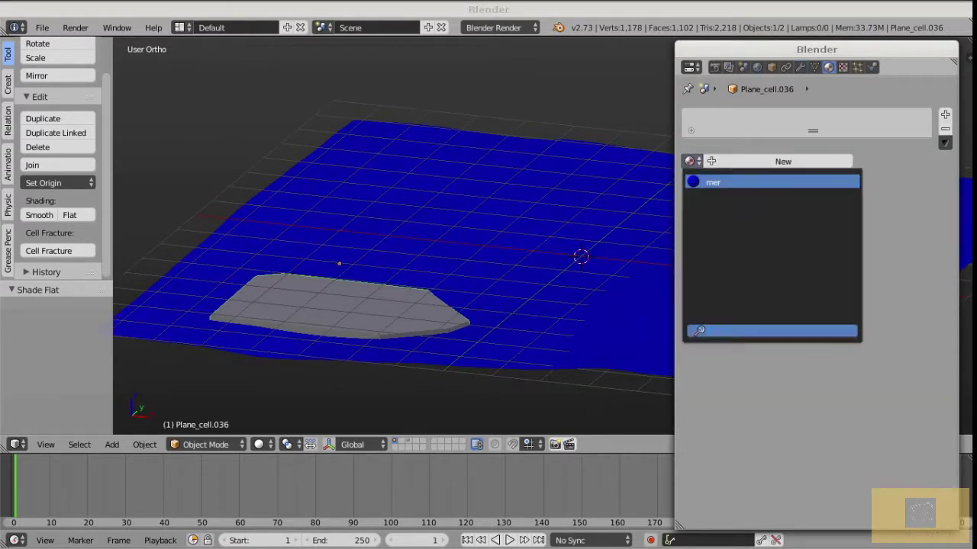
pyautogui.click(782, 161)
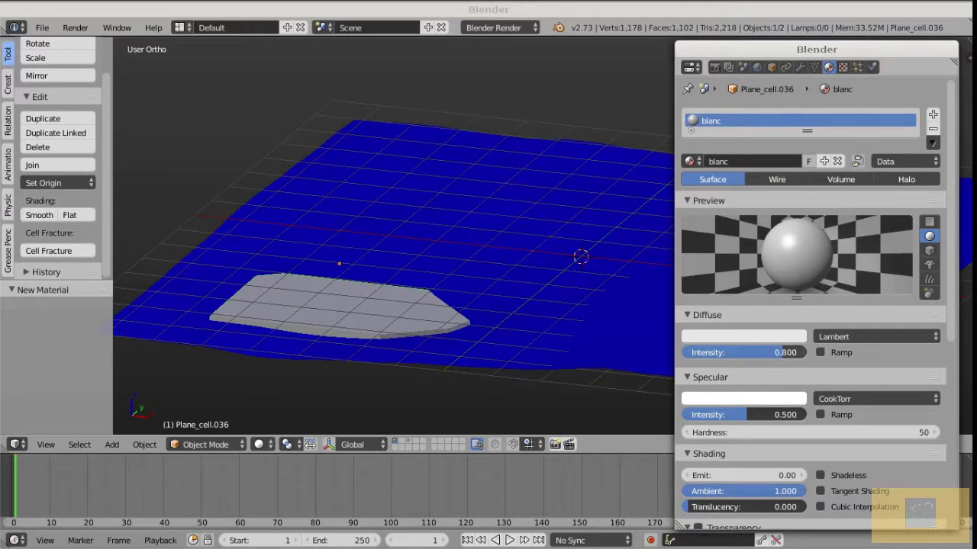
pyautogui.moveTo(781, 352); pyautogui.dragTo(806, 353)
pyautogui.hotkey('alt', 'a')
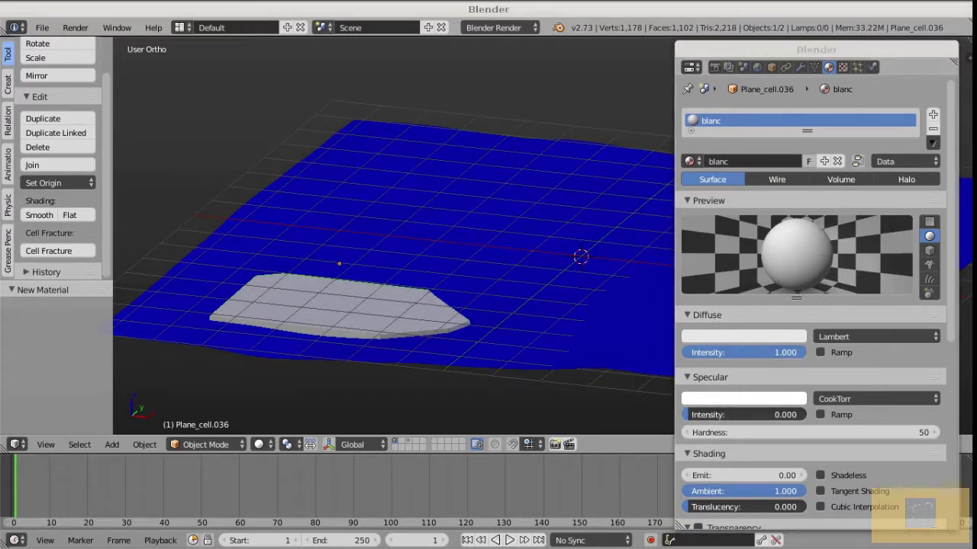
# Select the white piece, move it to the third layer and display that layer with the other pieces.
pyautogui.scroll(1, 374, 307)
pyautogui.rightClick(373, 308)
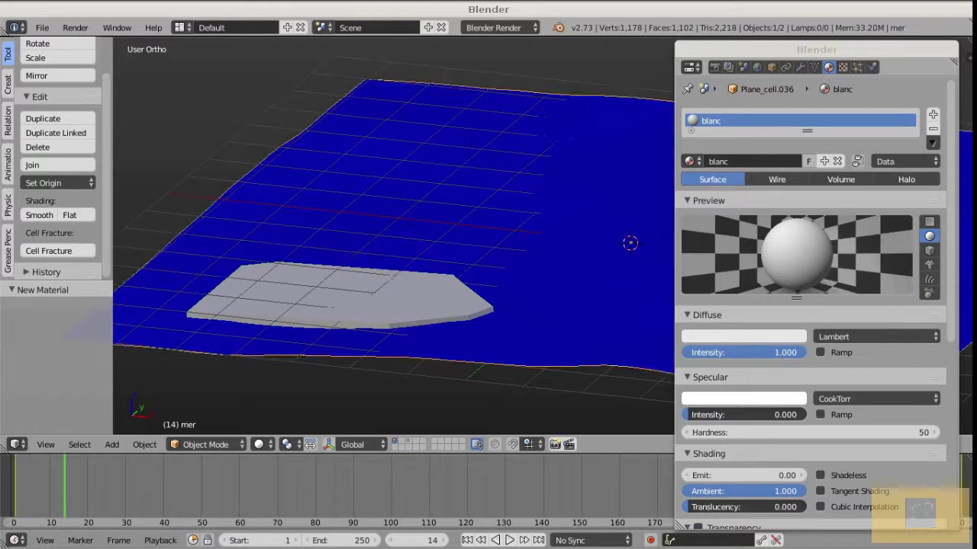
pyautogui.press('g')
pyautogui.rightClick(377, 304)
pyautogui.rightClick(378, 304)
pyautogui.press('m')
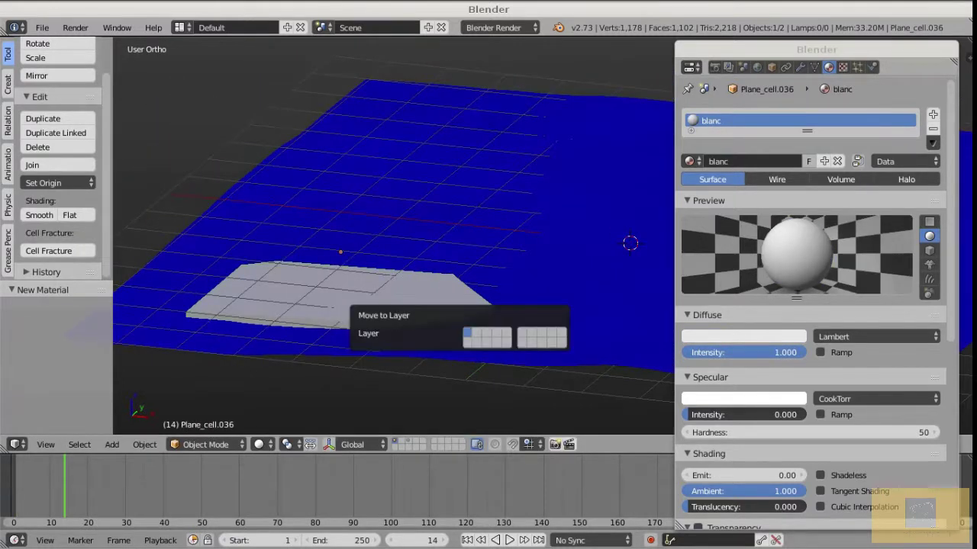
pyautogui.click(487, 334)
pyautogui.press('3')
# Select all the fractured pieces by shared group in top view, keeping the white piece active.
pyautogui.scroll(3, 393, 229)
pyautogui.scroll(-2, 393, 236)
pyautogui.press('KP_7')
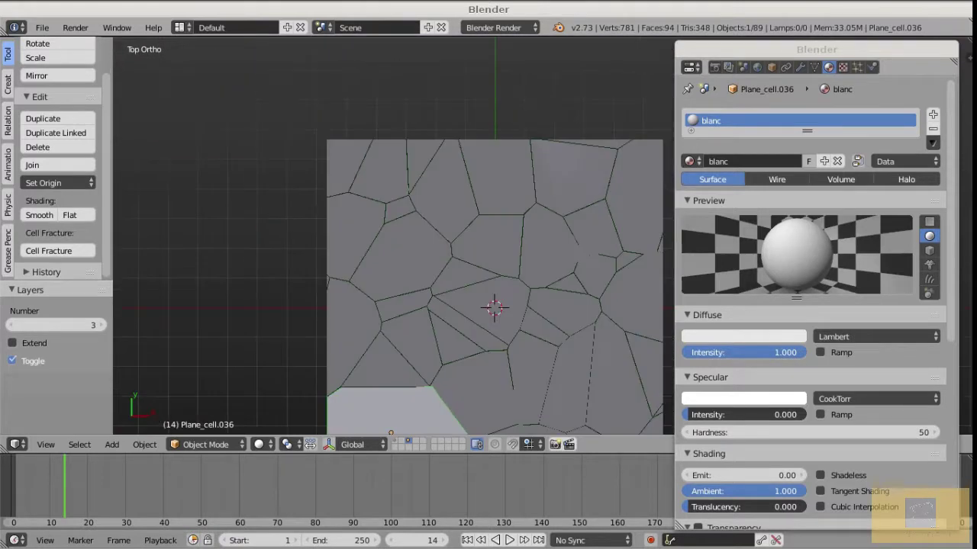
pyautogui.scroll(-1, 394, 237)
pyautogui.scroll(1, 449, 239)
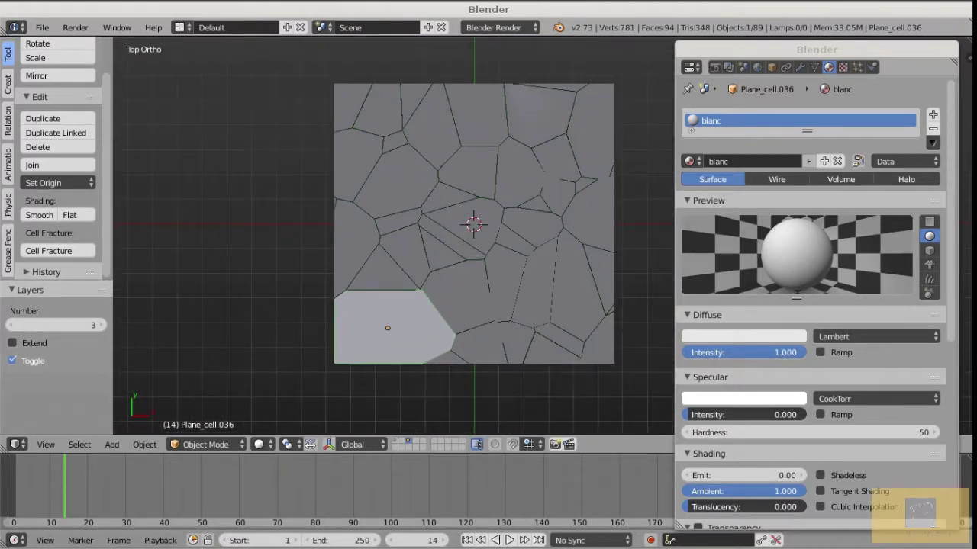
pyautogui.hotkey('shift', 'g')
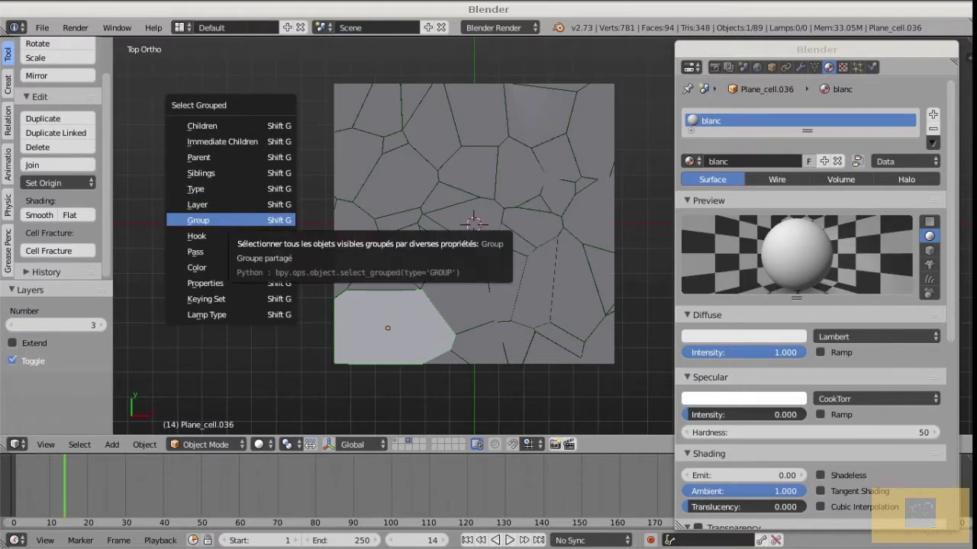
pyautogui.press('Return')
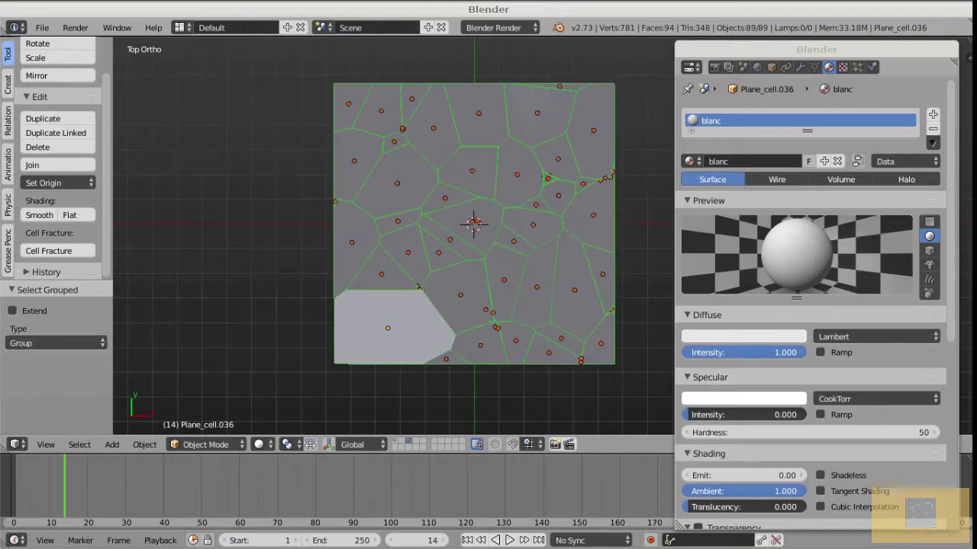
# Link the active white piece's material and modifiers to all the selected fractured pieces.
pyautogui.scroll(2, 391, 341)
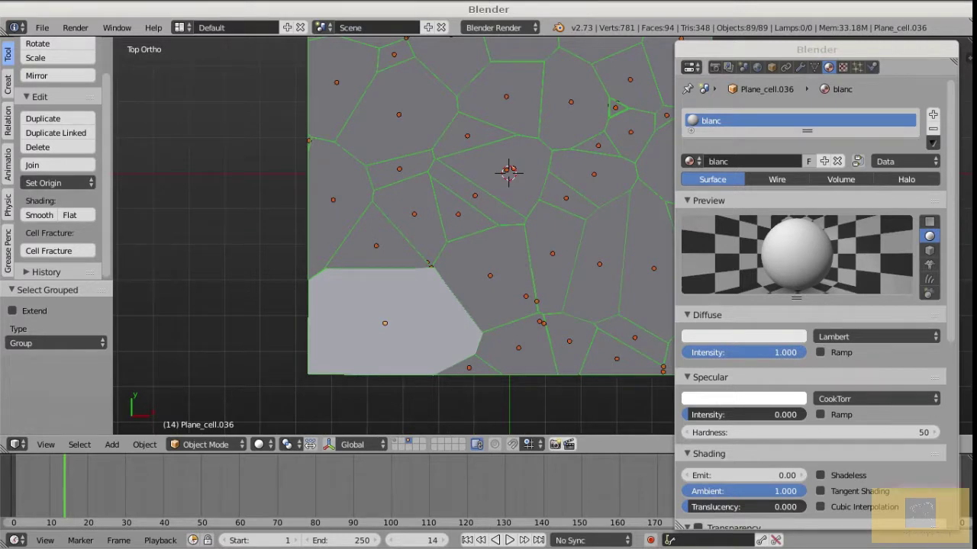
pyautogui.press('Home')
pyautogui.hotkey('ctrl', 'l')
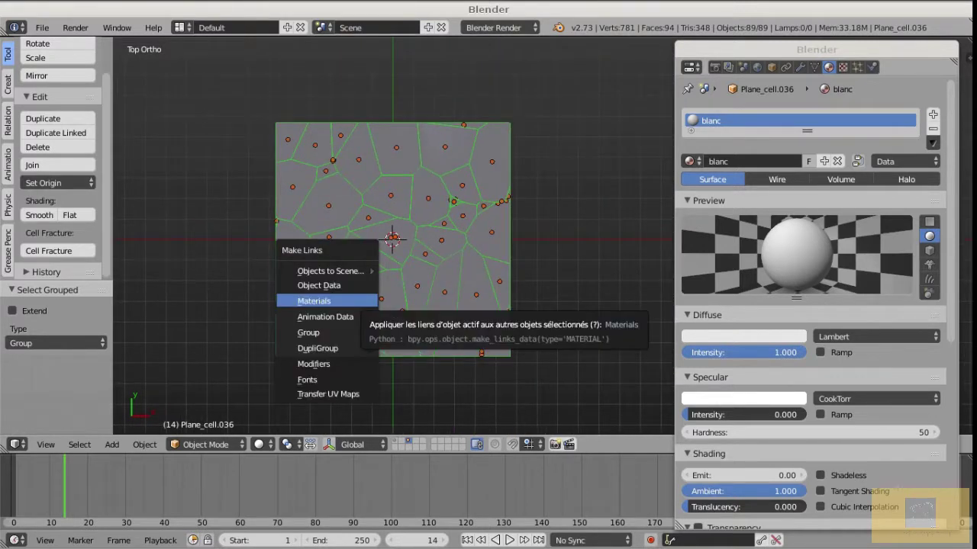
pyautogui.click(346, 292)
pyautogui.hotkey('ctrl', 'l')
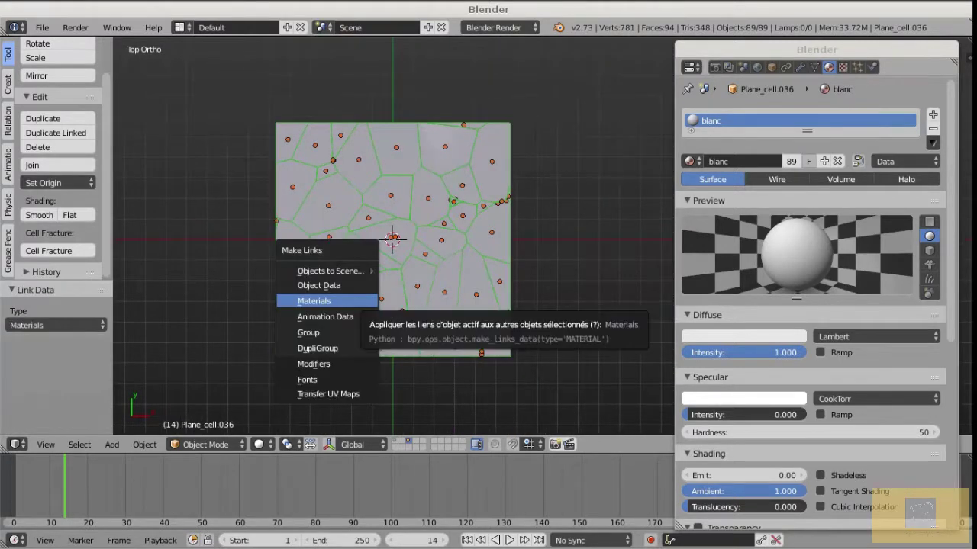
pyautogui.click(336, 362)
# Apply flat shading to all the selected pieces.
pyautogui.moveTo(335, 362); pyautogui.dragTo(306, 268, button='middle')
pyautogui.scroll(3, 360, 248)
pyautogui.scroll(2, 259, 273)
pyautogui.press('z')
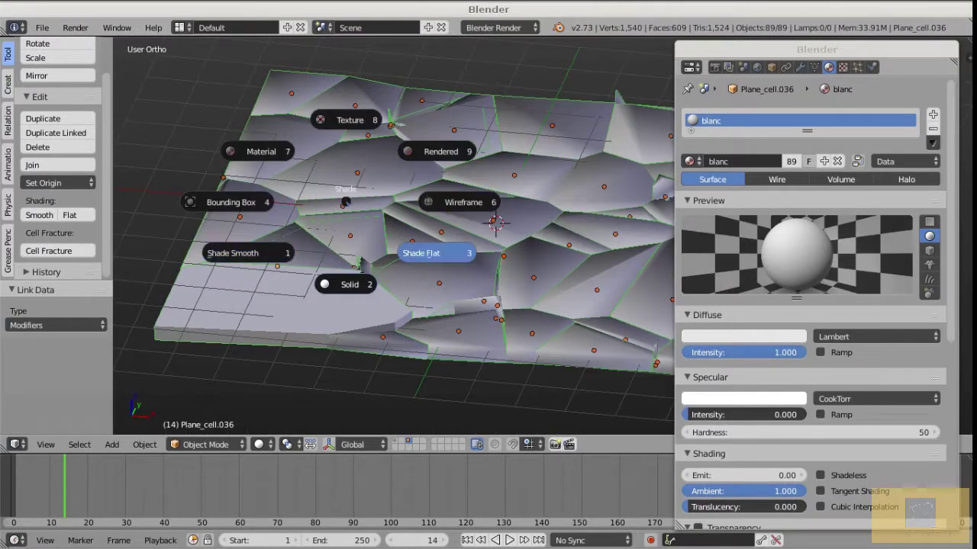
pyautogui.click(429, 252)
# Play the animation and examine the moving pieces up close and from above.
pyautogui.hotkey('alt', 'a')
pyautogui.scroll(-2, 394, 229)
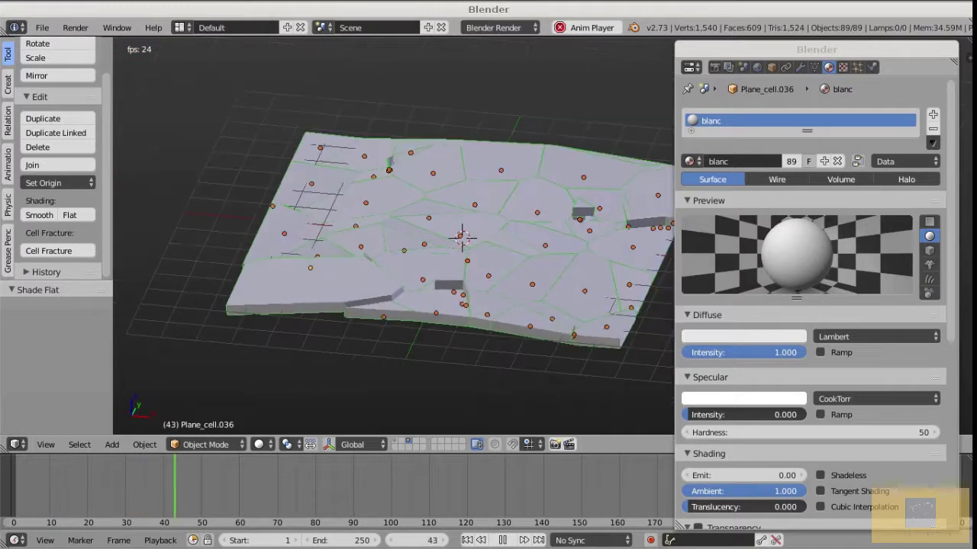
pyautogui.scroll(2, 394, 229)
pyautogui.moveTo(404, 229); pyautogui.dragTo(416, 285, button='middle')
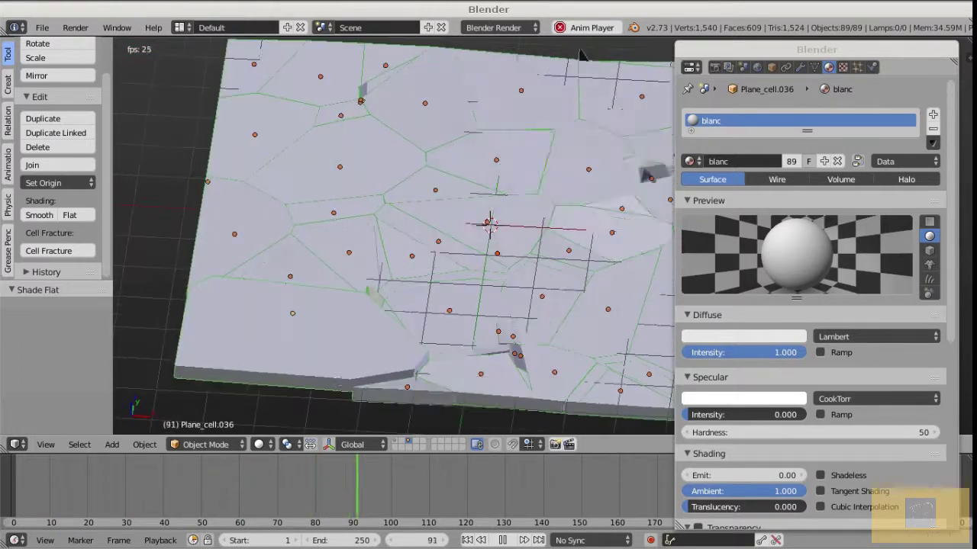
pyautogui.scroll(-3, 417, 286)
pyautogui.press('q')
pyautogui.click(414, 205)
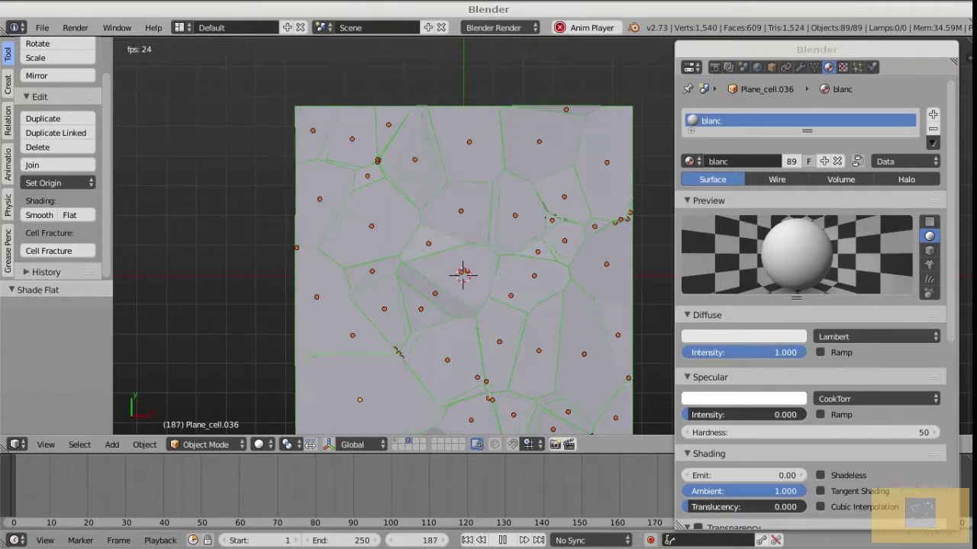
# Show the ocean layer together with the pieces, examine how they float from an angle, and stop the playback.
pyautogui.hotkey('shift', '1')
pyautogui.scroll(-2, 414, 285)
pyautogui.moveTo(414, 286); pyautogui.dragTo(393, 210, button='middle')
pyautogui.scroll(2, 393, 168)
pyautogui.hotkey('alt', 'a')
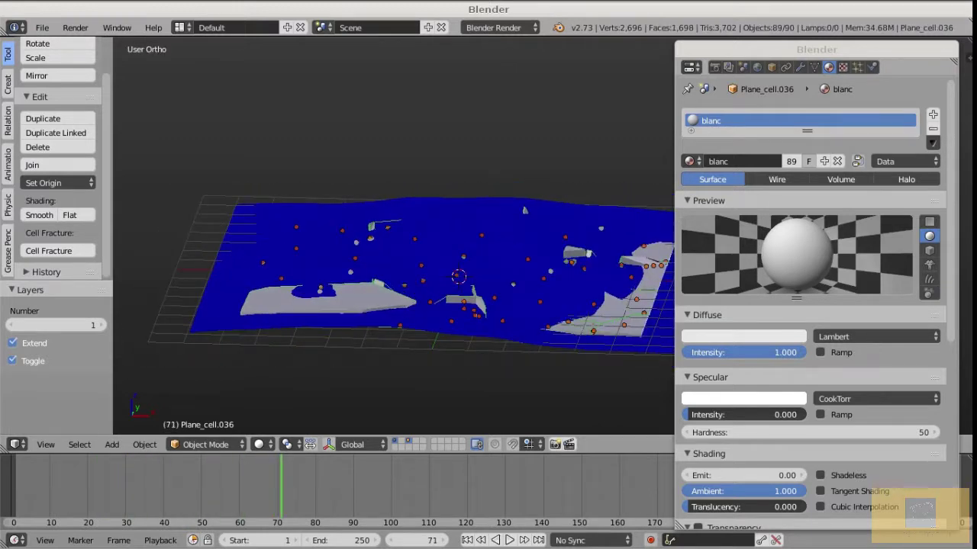
# Display only the third layer with the pieces and return the animation to frame 1.
pyautogui.press('KP_5')
pyautogui.press('3')
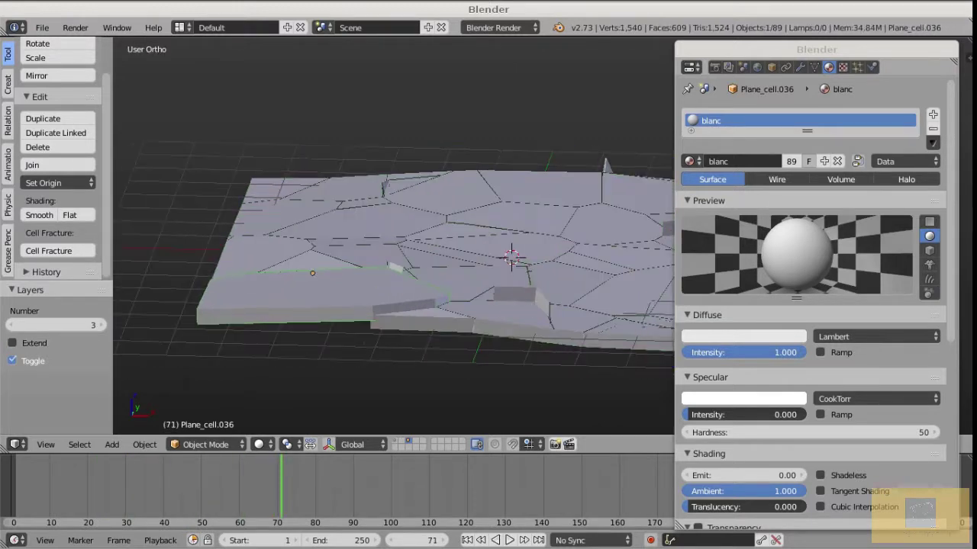
pyautogui.hotkey('shift', 'Left')
pyautogui.moveTo(393, 244); pyautogui.dragTo(393, 220, button='middle')
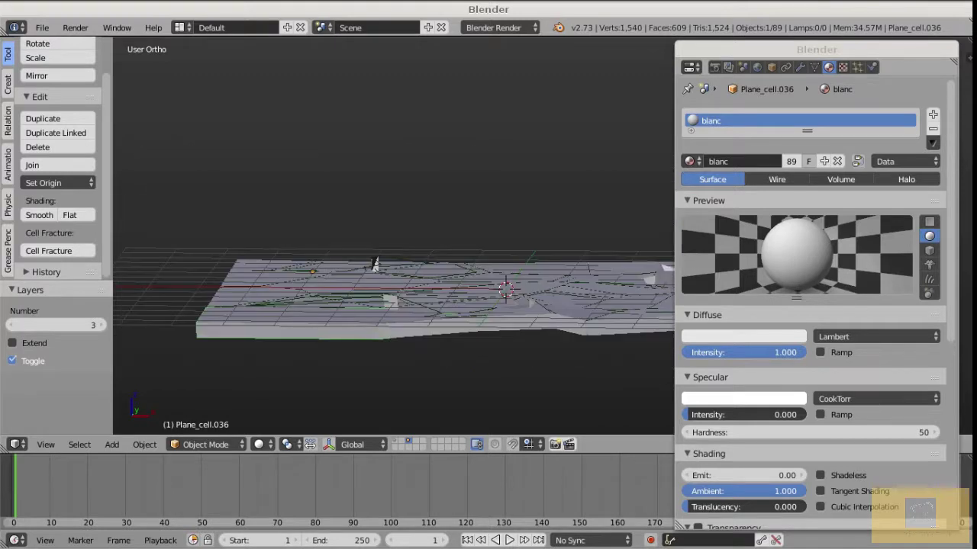
pyautogui.moveTo(374, 264); pyautogui.dragTo(374, 313, button='middle')
pyautogui.press('z')
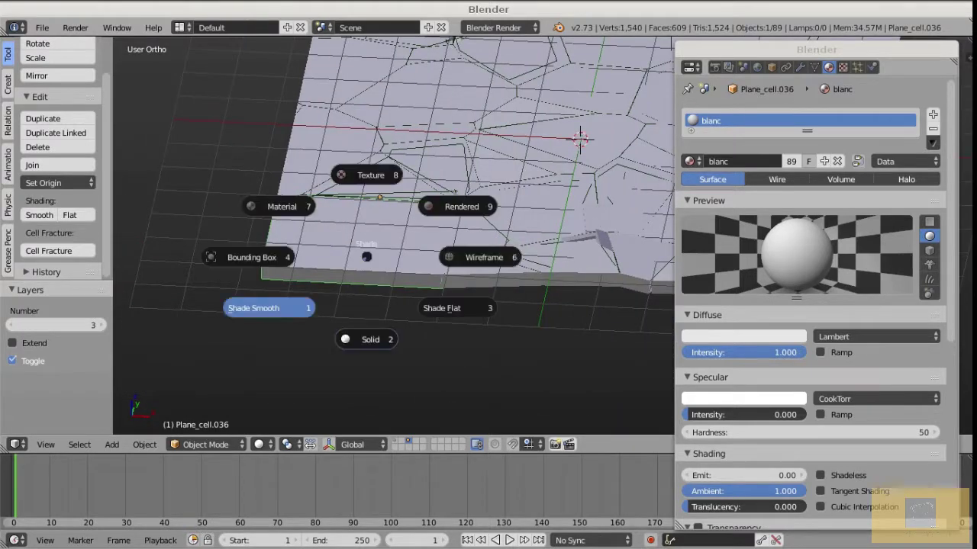
pyautogui.press('g')
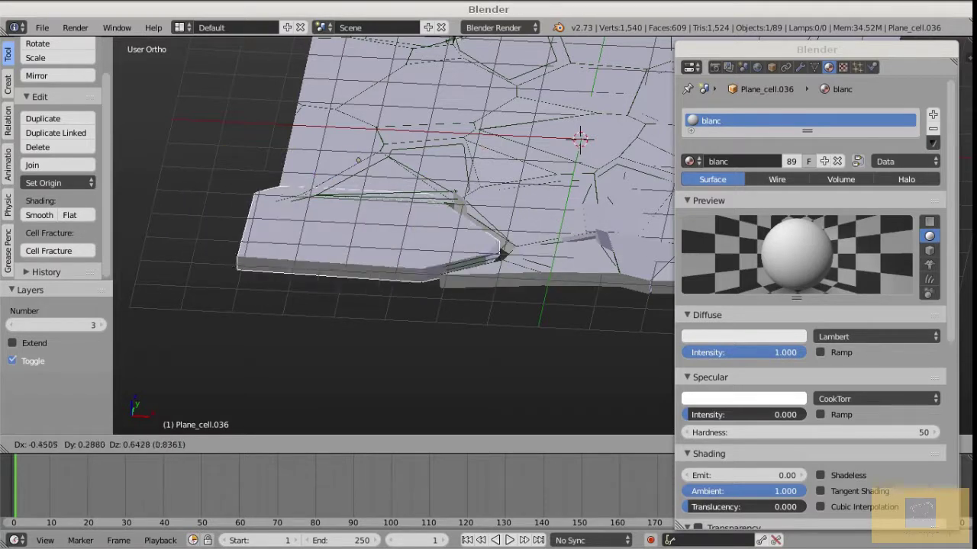
pyautogui.press('Escape')
# Select all the fractured pieces by shared group and view them from the front.
pyautogui.hotkey('shift', 'g')
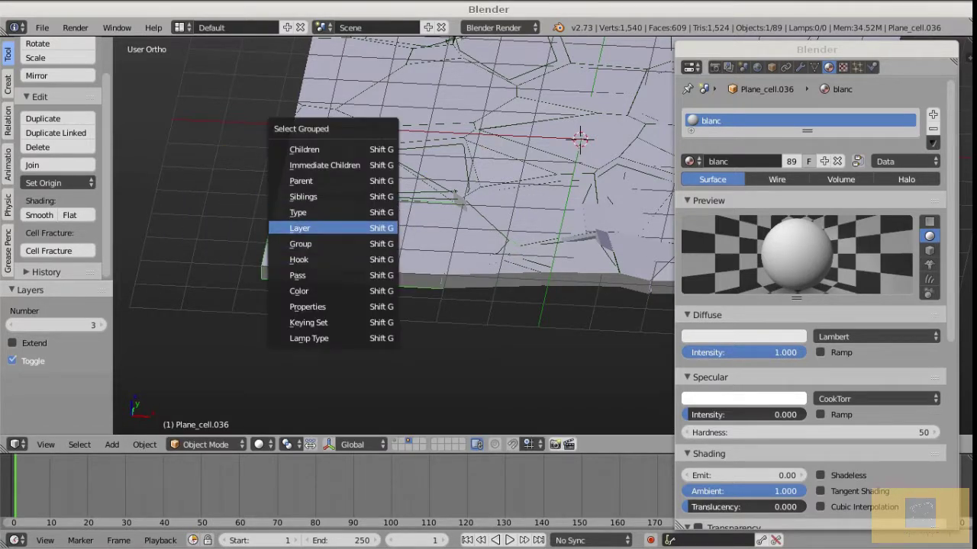
pyautogui.press('Return')
pyautogui.moveTo(393, 290); pyautogui.dragTo(404, 172, button='middle')
pyautogui.press('ctrl+KP_3')
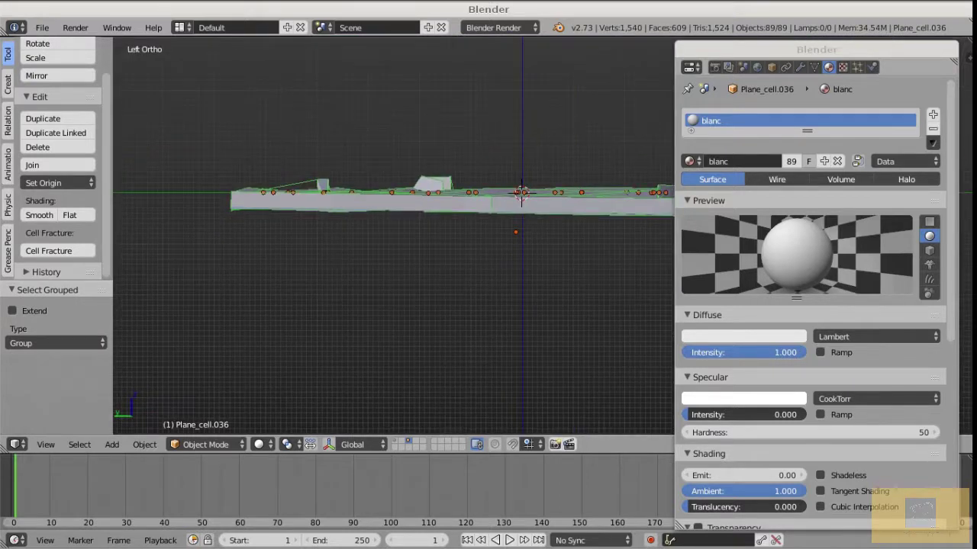
pyautogui.keyDown('shift'); pyautogui.moveTo(338, 197); pyautogui.dragTo(338, 263, button='middle'); pyautogui.keyUp('shift')
pyautogui.scroll(-4, 338, 262)
pyautogui.scroll(3, 338, 263)
pyautogui.scroll(-3, 338, 262)
pyautogui.press('KP_1')
pyautogui.keyDown('shift'); pyautogui.moveTo(465, 305); pyautogui.dragTo(356, 311, button='middle'); pyautogui.keyUp('shift')
pyautogui.scroll(2, 308, 348)
# Align the selected pieces' centers to the active piece along the Z axis only.
pyautogui.click(145, 445)
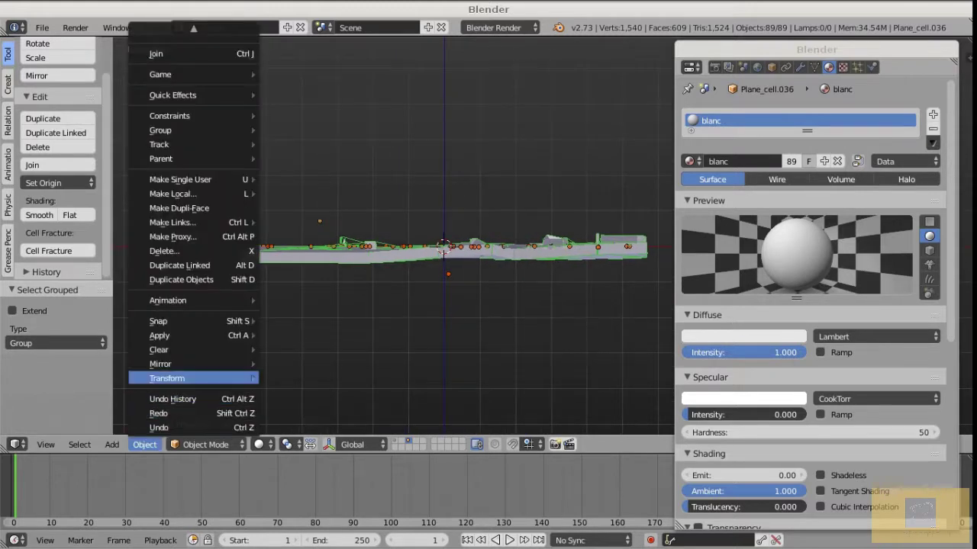
pyautogui.moveTo(167, 379)
pyautogui.click(320, 357)
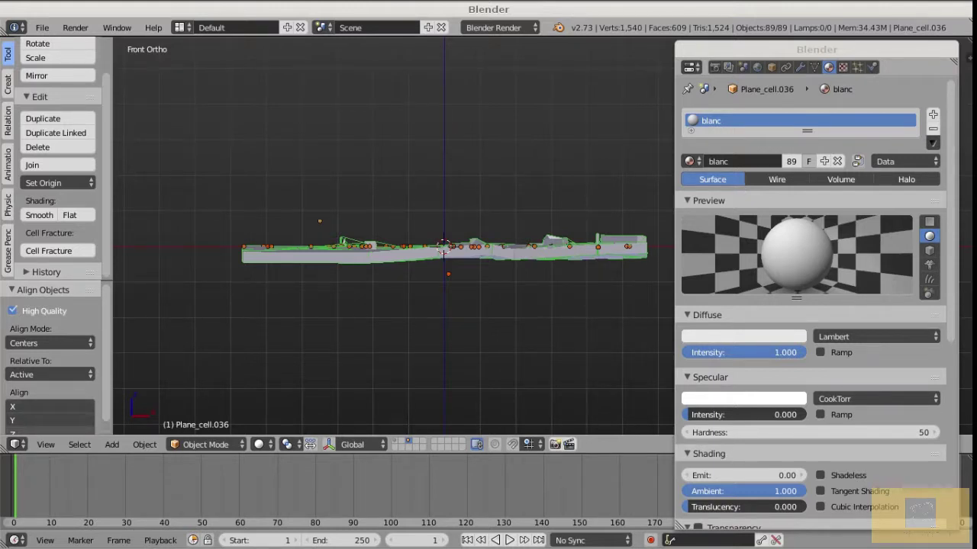
pyautogui.scroll(-1, 50, 351)
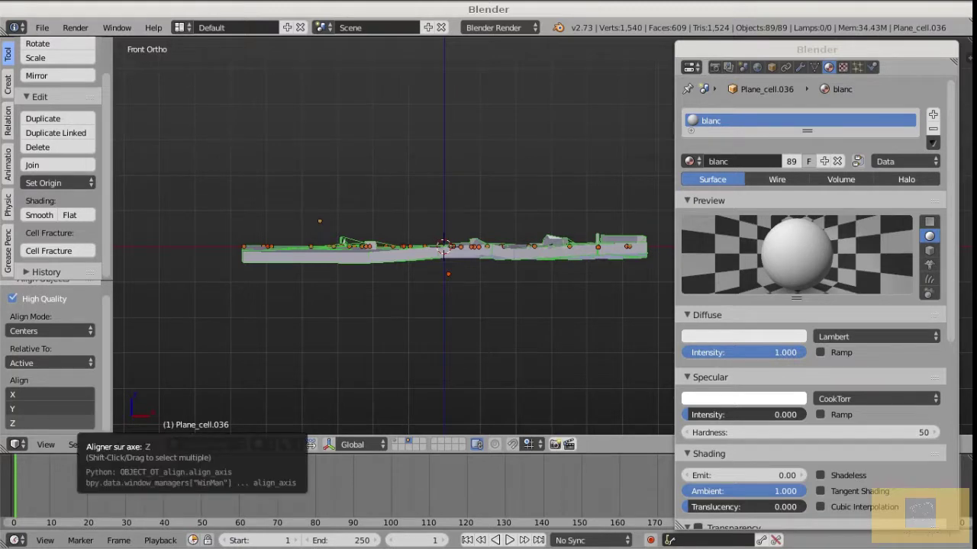
pyautogui.scroll(2, 316, 227)
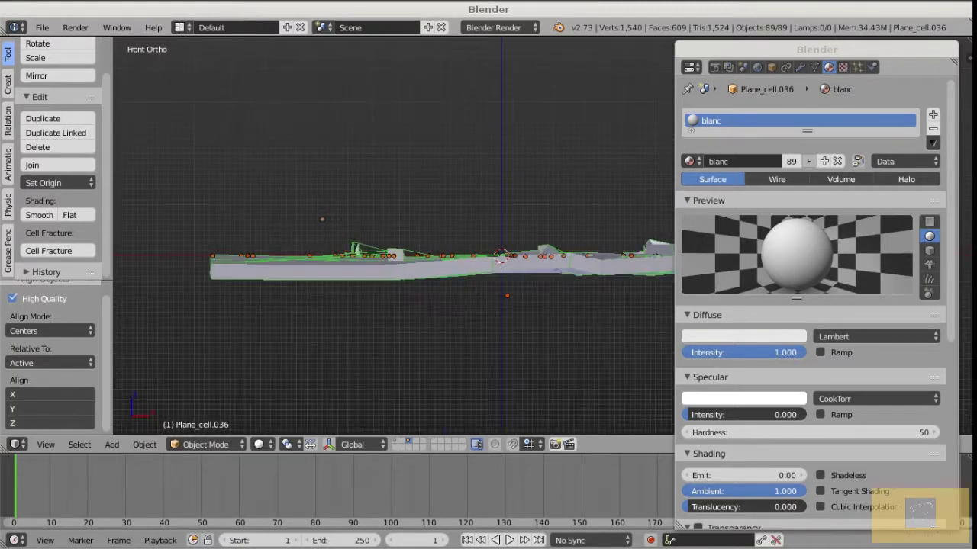
pyautogui.scroll(3, 319, 222)
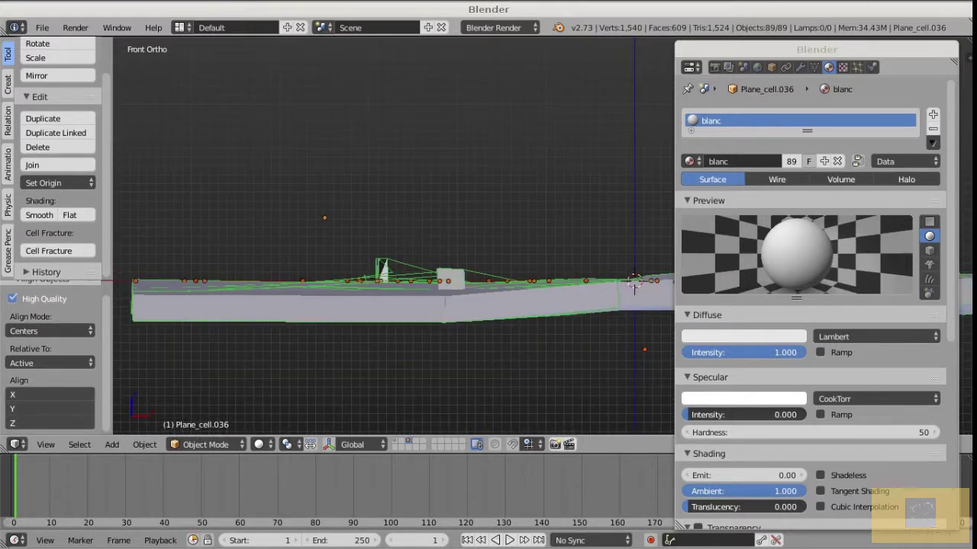
pyautogui.click(50, 424)
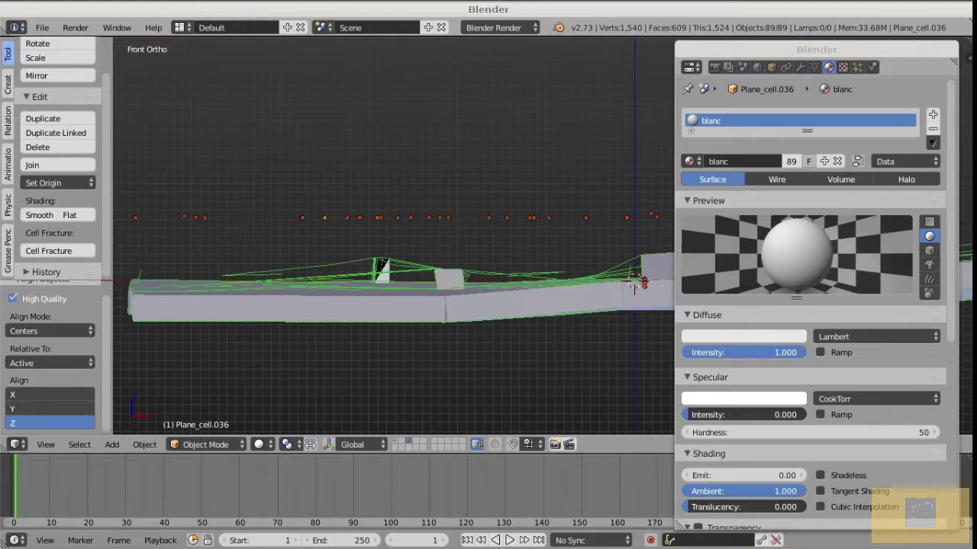
pyautogui.scroll(-1, 364, 279)
pyautogui.moveTo(591, 275); pyautogui.dragTo(601, 155, button='middle')
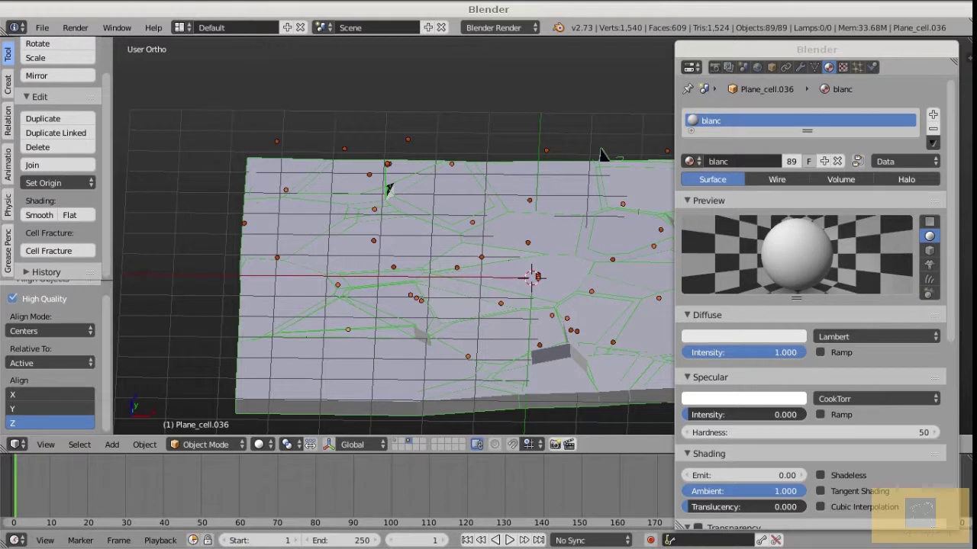
# Display the ocean layer along with the pieces and play the animation to check how they follow the waves.
pyautogui.hotkey('shift', '1')
pyautogui.scroll(-2, 397, 259)
pyautogui.moveTo(397, 259); pyautogui.dragTo(368, 204, button='middle')
pyautogui.hotkey('alt', 'a')
pyautogui.scroll(2, 446, 293)
pyautogui.scroll(-2, 439, 279)
pyautogui.moveTo(439, 278); pyautogui.dragTo(442, 305, button='middle')
pyautogui.scroll(1, 439, 290)
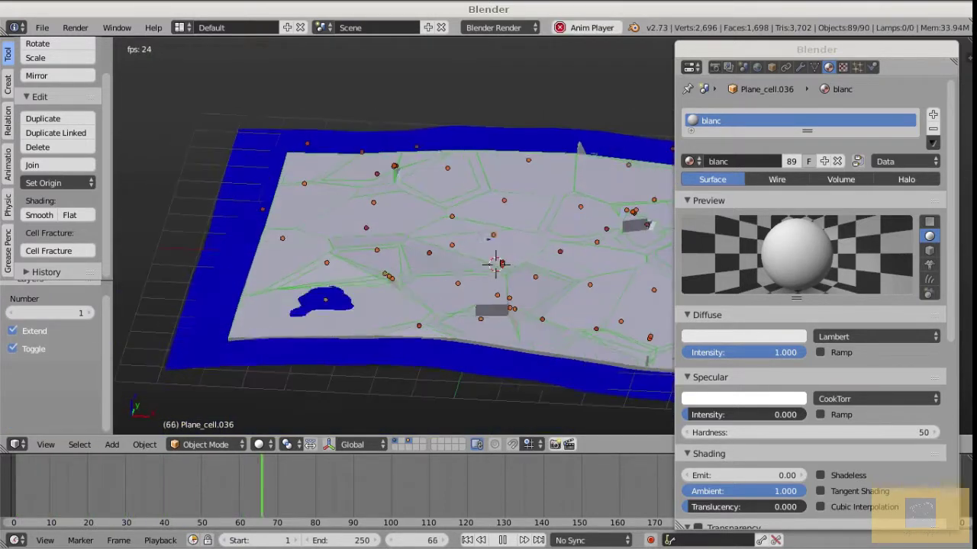
# Stop the playback and, in top view, scale every piece down to 0.563 around its individual origin.
pyautogui.hotkey('alt', 'a')
pyautogui.press('KP_7')
pyautogui.scroll(-3, 419, 252)
pyautogui.scroll(1, 419, 252)
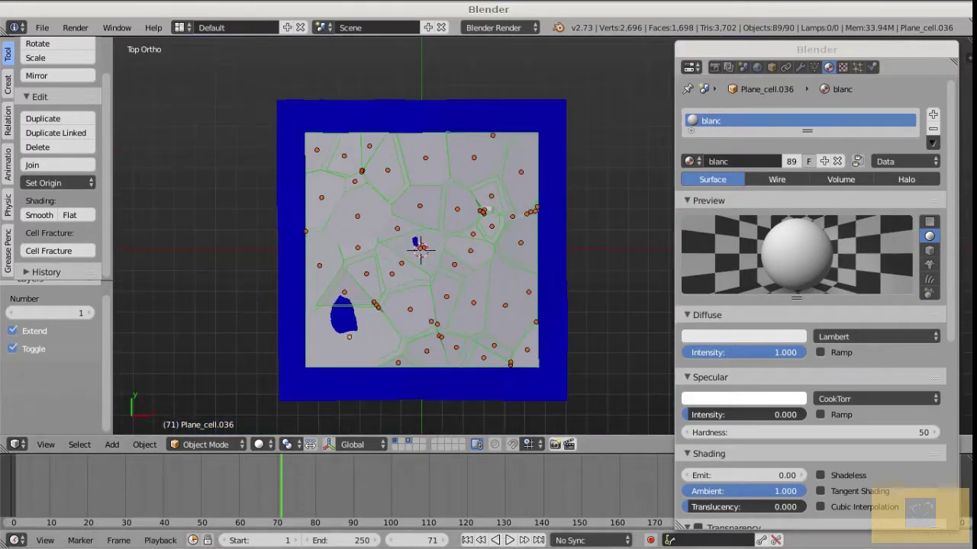
pyautogui.click(286, 444)
pyautogui.click(330, 396)
pyautogui.scroll(1, 343, 366)
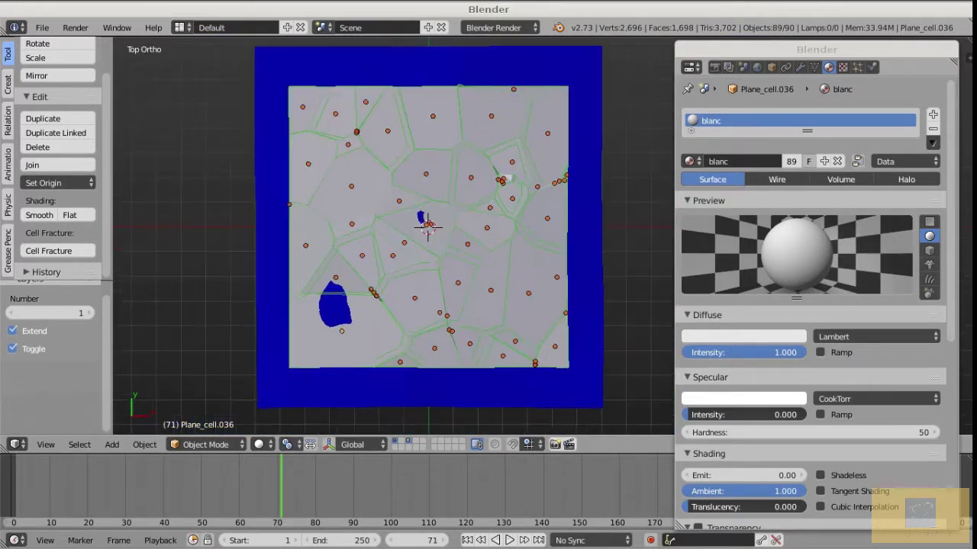
pyautogui.press('s')
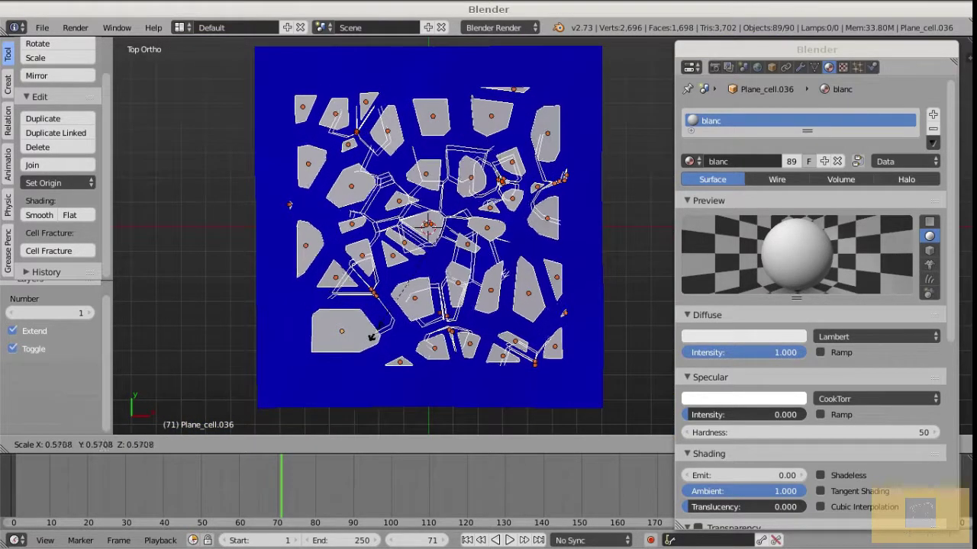
pyautogui.click(373, 331)
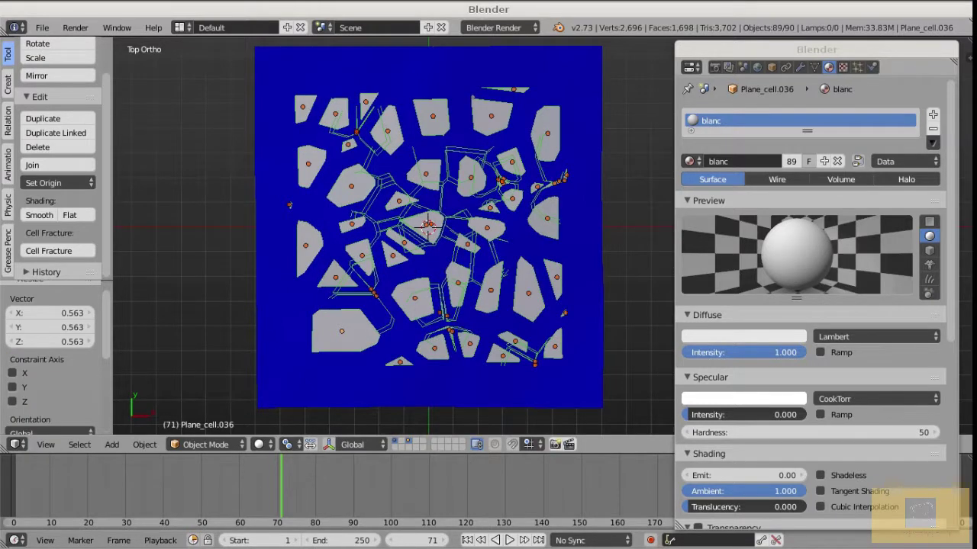
# Change the pivot point away from individual origins and restrict transformations to the pieces' center points.
pyautogui.click(295, 445)
pyautogui.click(325, 380)
pyautogui.scroll(2, 412, 337)
pyautogui.scroll(-1, 412, 337)
pyautogui.keyDown('shift'); pyautogui.moveTo(412, 336); pyautogui.dragTo(377, 368, button='middle'); pyautogui.keyUp('shift')
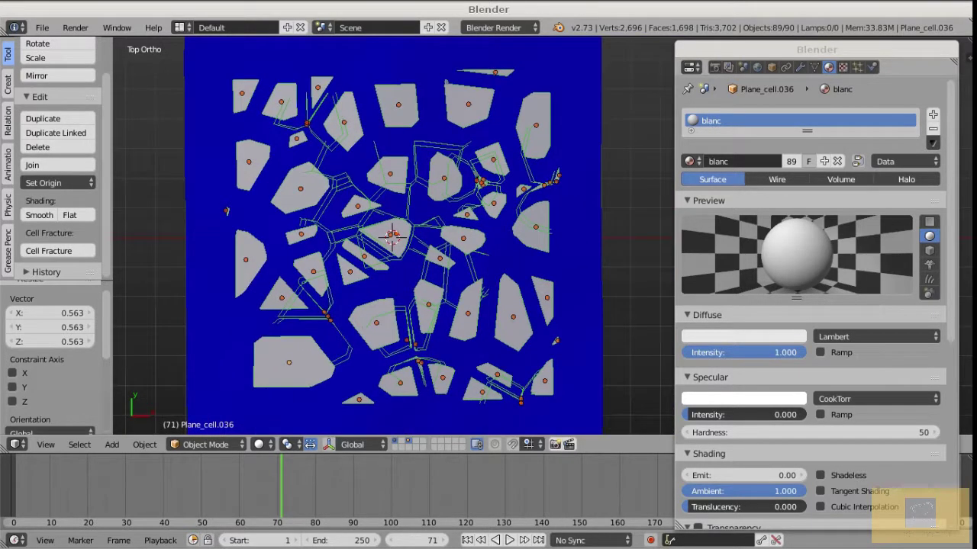
pyautogui.scroll(-1, 377, 368)
# Try spreading the piece positions by about 1.25 and rotating their layout by about -25 degrees.
pyautogui.press('s')
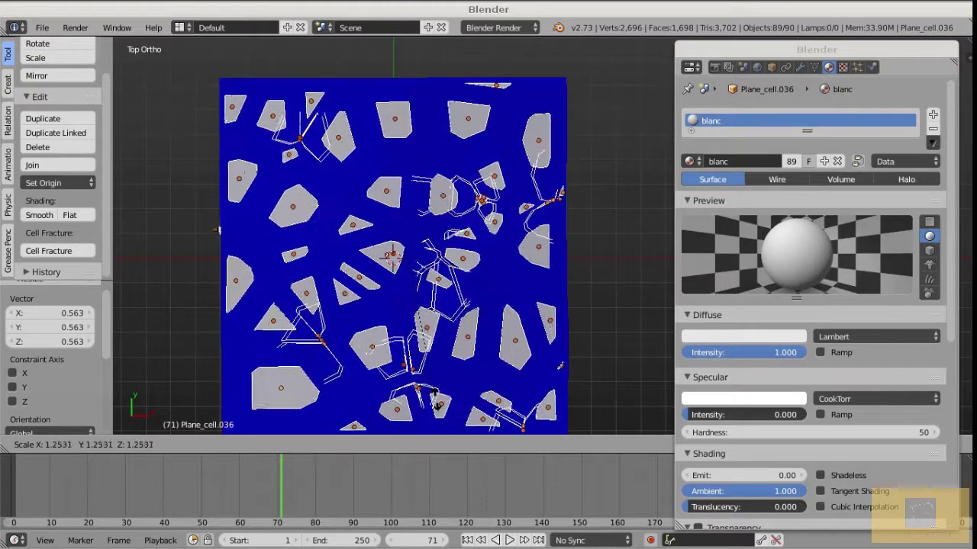
pyautogui.click(432, 378)
pyautogui.scroll(-1, 443, 367)
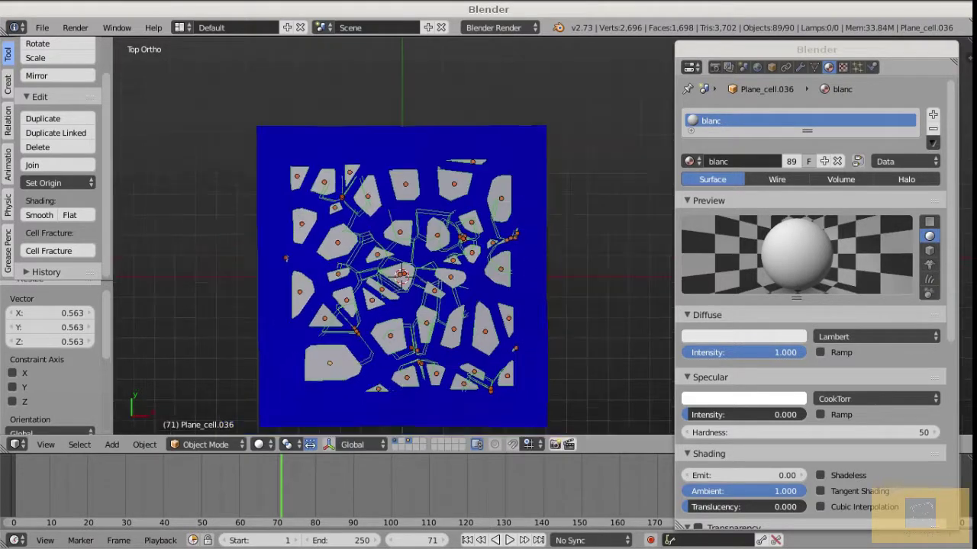
pyautogui.press('r')
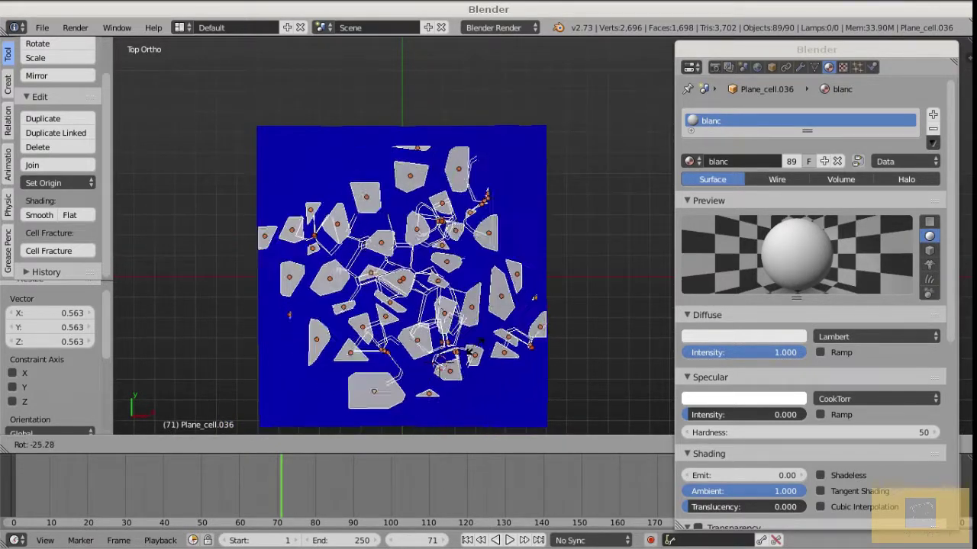
pyautogui.click(481, 341)
# Spread the pieces farther apart over the ocean by scaling their center positions, and deselect everything.
pyautogui.press('s')
pyautogui.click(462, 403)
pyautogui.moveTo(461, 403); pyautogui.dragTo(458, 336, button='middle')
pyautogui.moveTo(434, 178); pyautogui.dragTo(412, 225, button='middle')
pyautogui.press('a')
# Play the animation to check the spread pieces on the waves, return to frame 1 and examine the pieces closely.
pyautogui.hotkey('alt', 'a')
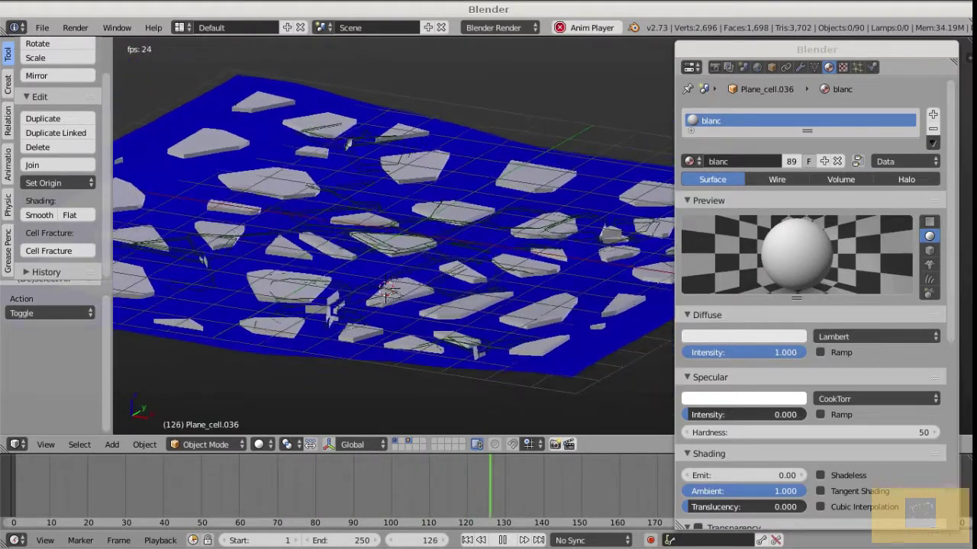
pyautogui.moveTo(352, 153); pyautogui.dragTo(352, 114, button='middle')
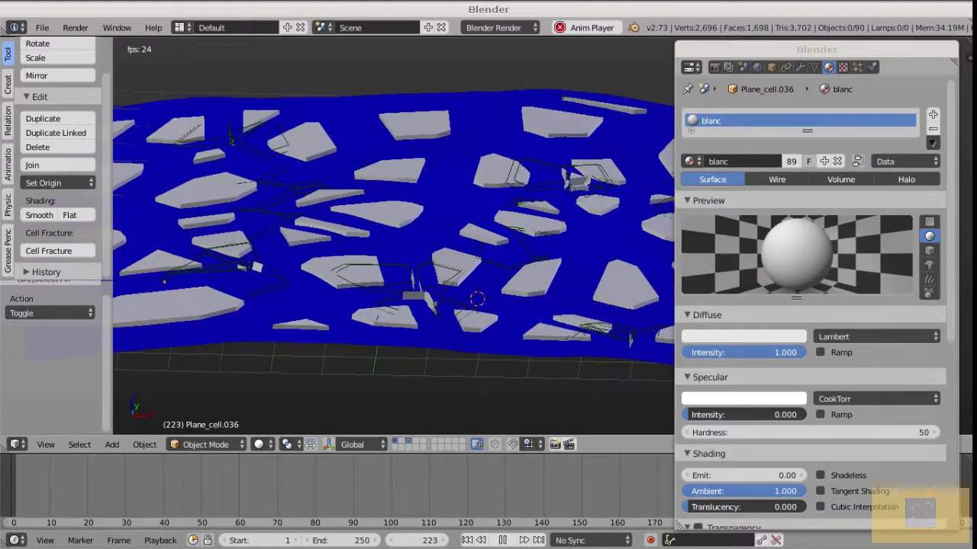
pyautogui.hotkey('alt', 'a')
pyautogui.hotkey('shift', 'Left')
pyautogui.moveTo(351, 114); pyautogui.dragTo(352, 145, button='middle')
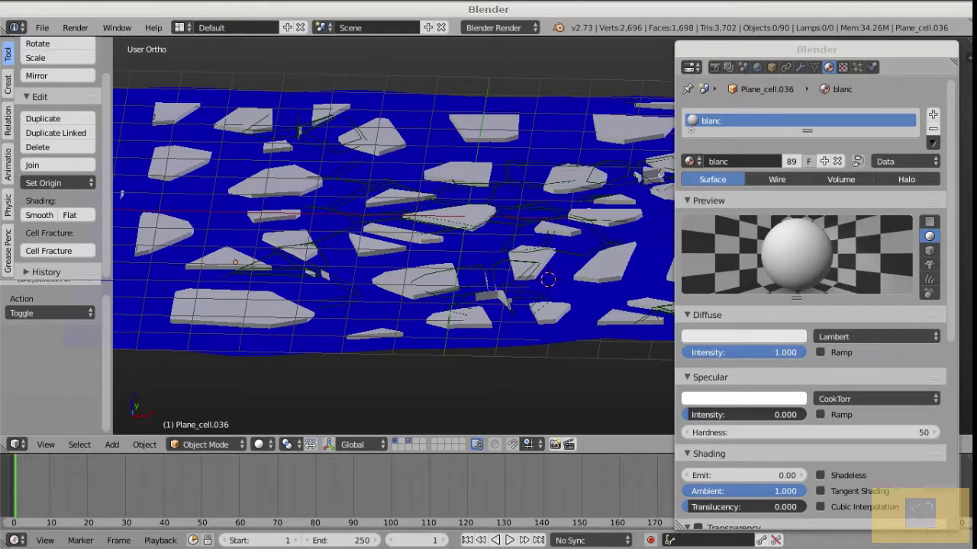
pyautogui.scroll(2, 393, 206)
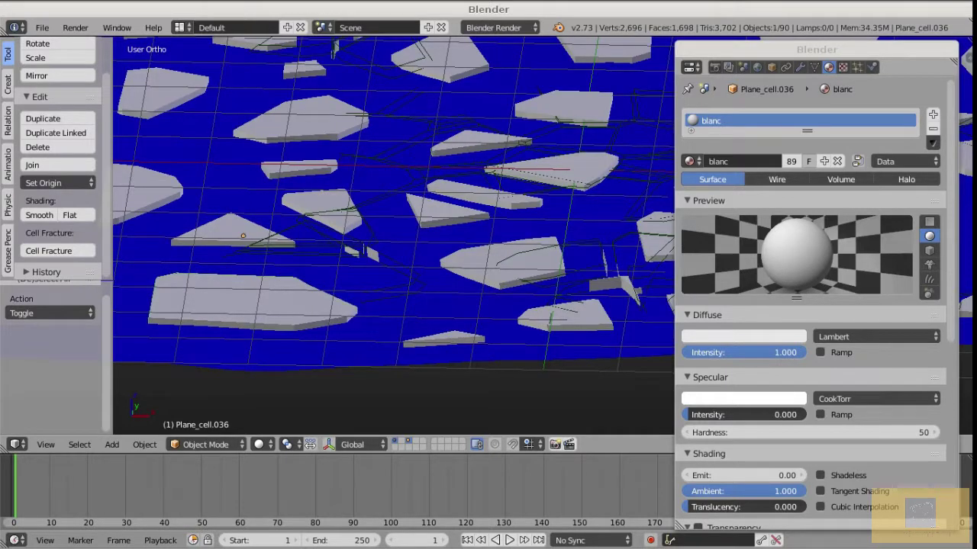
pyautogui.scroll(2, 393, 206)
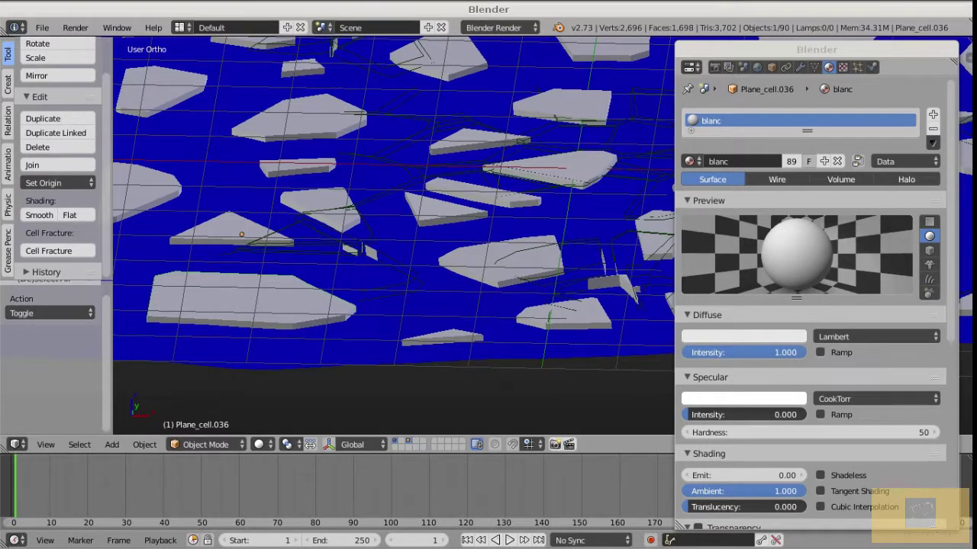
# Select the pieces by their shared group, and inspect the modifiers of the ocean and of a single piece.
pyautogui.hotkey('shift', 'g')
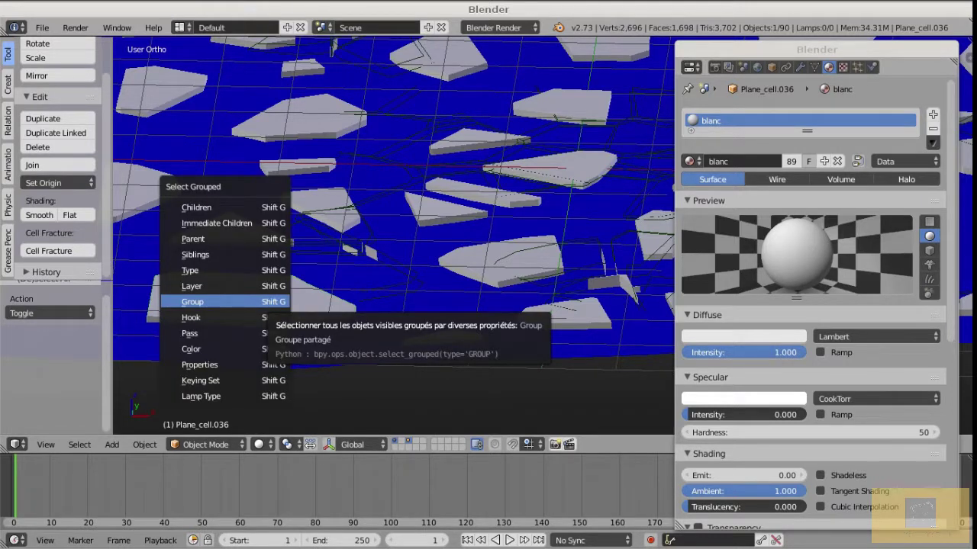
pyautogui.click(193, 302)
pyautogui.scroll(-3, 393, 198)
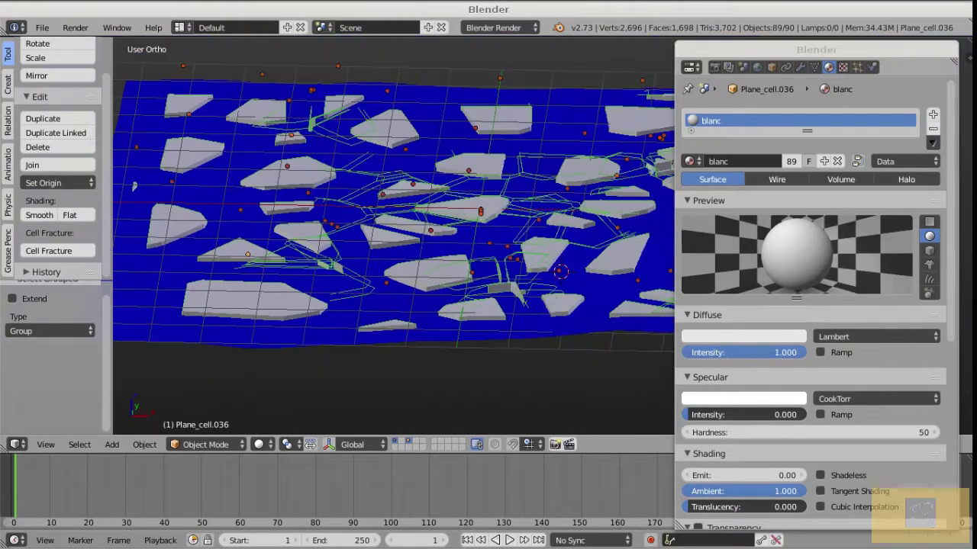
pyautogui.scroll(2, 393, 198)
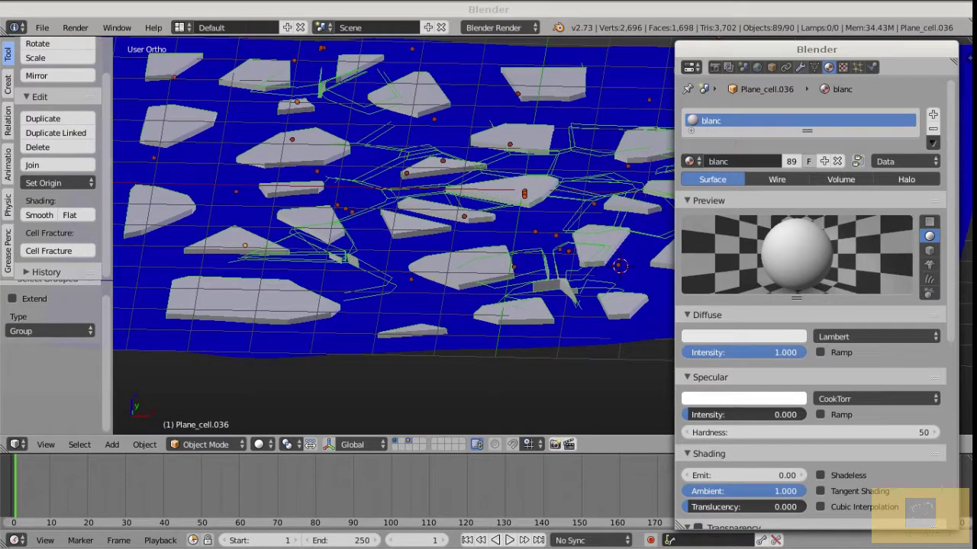
pyautogui.click(801, 67)
pyautogui.rightClick(602, 172)
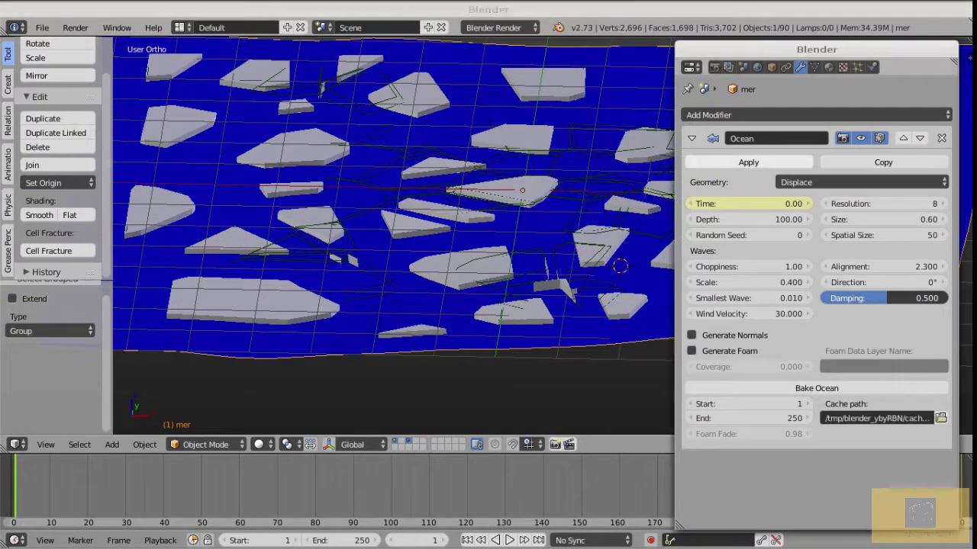
pyautogui.rightClick(243, 245)
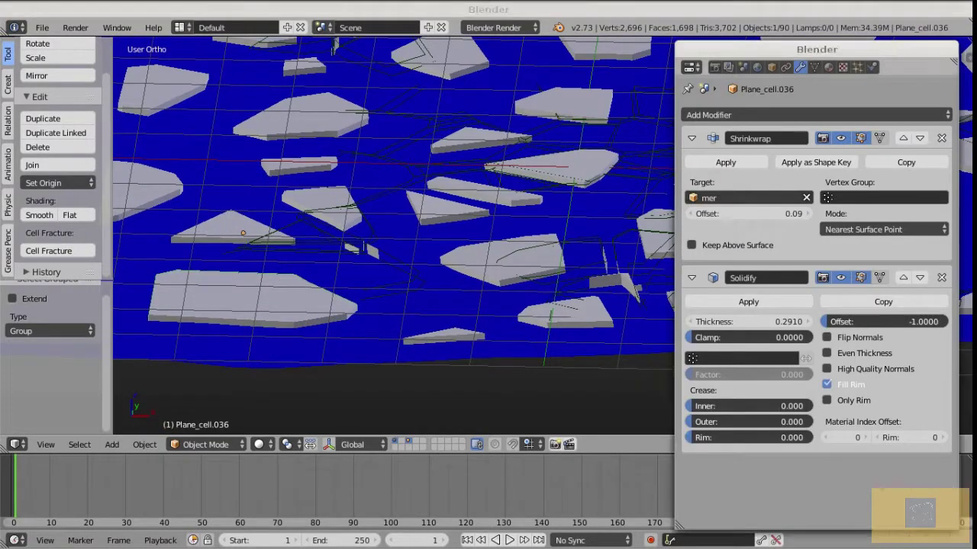
# Select all slab pieces by their shared group and convert them to meshes to apply their modifiers.
pyautogui.hotkey('shift', 'g')
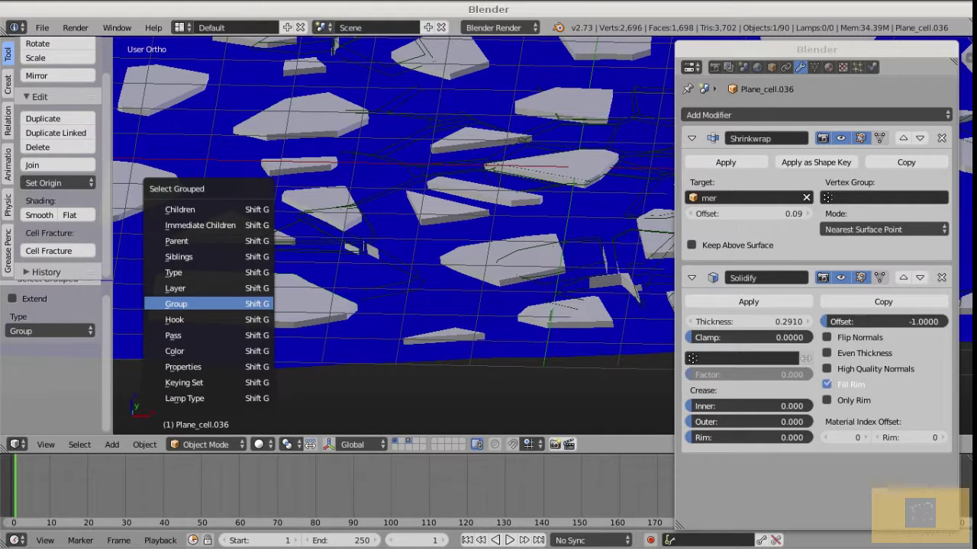
pyautogui.press('Return')
pyautogui.hotkey('alt', 'c')
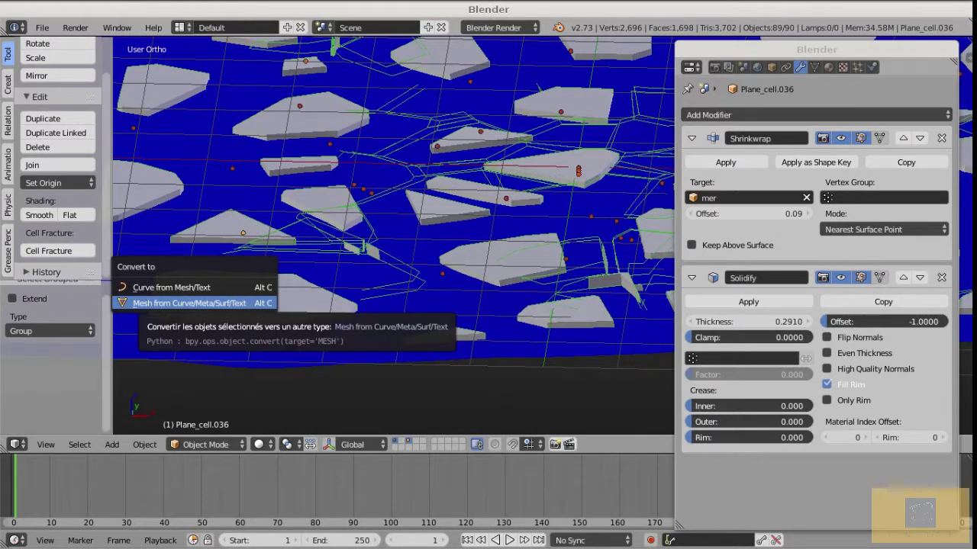
pyautogui.press('Return')
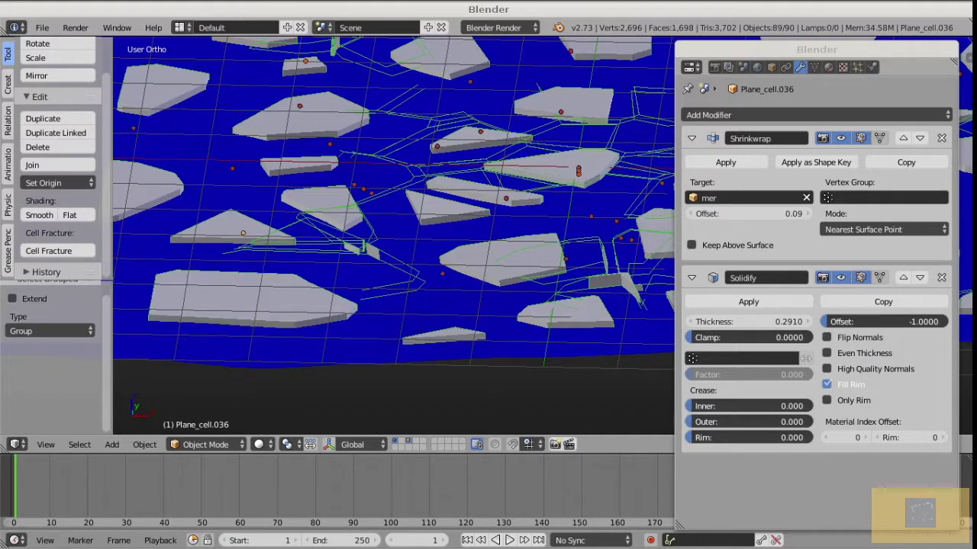
pyautogui.hotkey('alt', 'c')
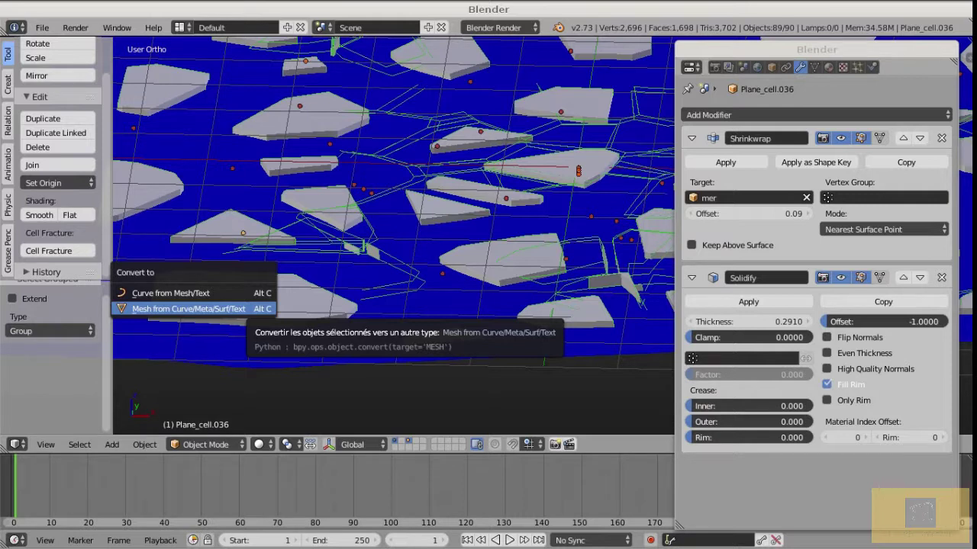
pyautogui.hotkey('alt', 'c')
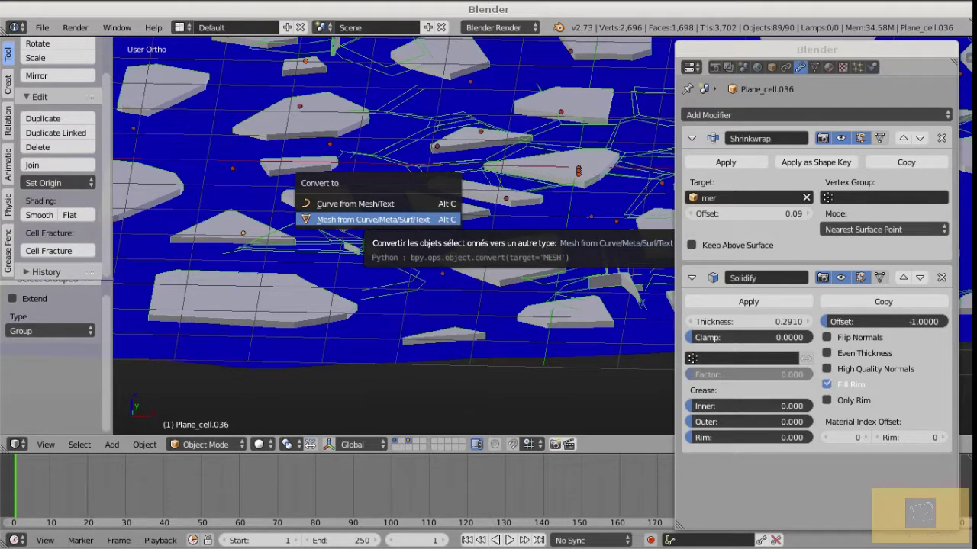
pyautogui.click(425, 220)
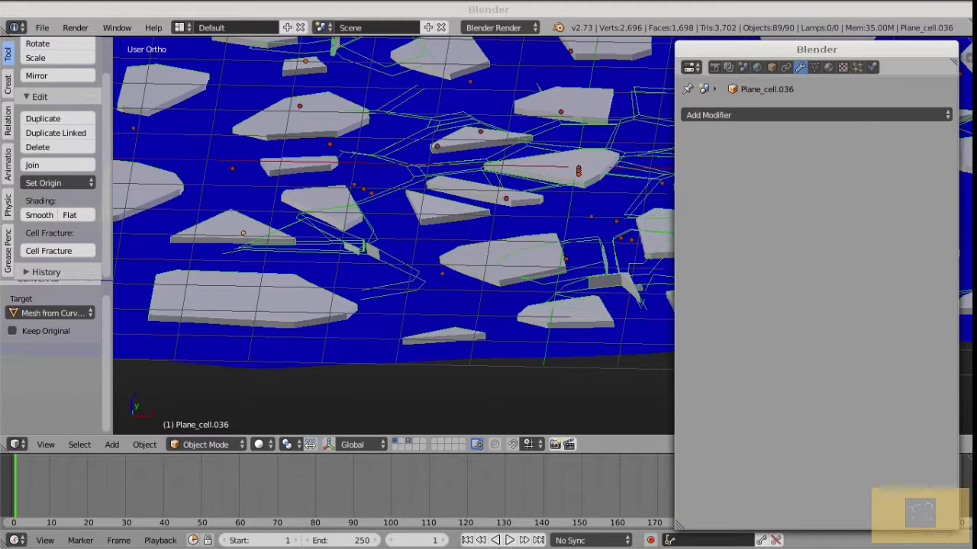
# Select another converted piece and check its modifier list.
pyautogui.moveTo(241, 229); pyautogui.dragTo(287, 186, button='right')
pyautogui.click(277, 124)
pyautogui.moveTo(278, 124); pyautogui.dragTo(203, 150, button='middle')
pyautogui.scroll(3, 393, 175)
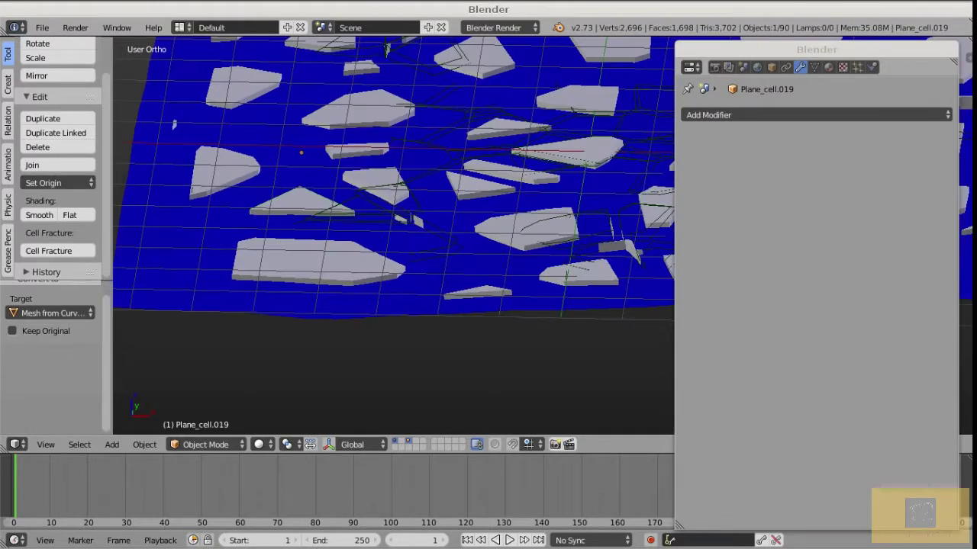
# Try to join all the grouped pieces into the ocean object mer.
pyautogui.rightClick(305, 204)
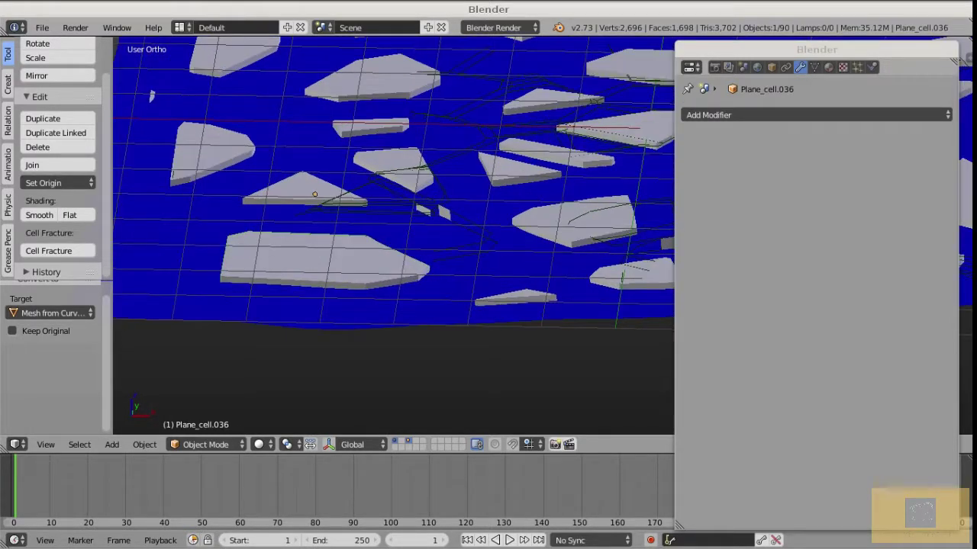
pyautogui.hotkey('shift', 'g')
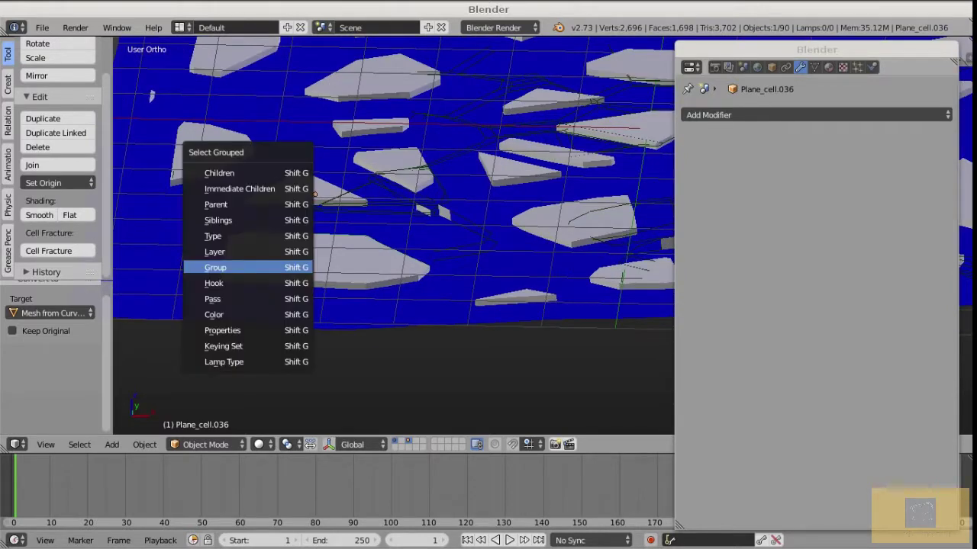
pyautogui.click(275, 270)
pyautogui.keyDown('shift'); pyautogui.rightClick(340, 299); pyautogui.keyUp('shift')
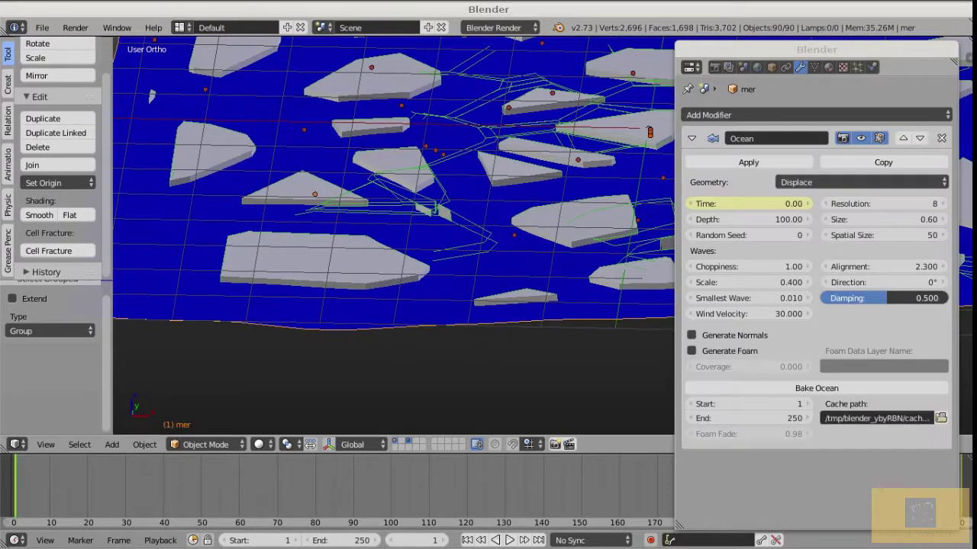
pyautogui.scroll(-2, 339, 258)
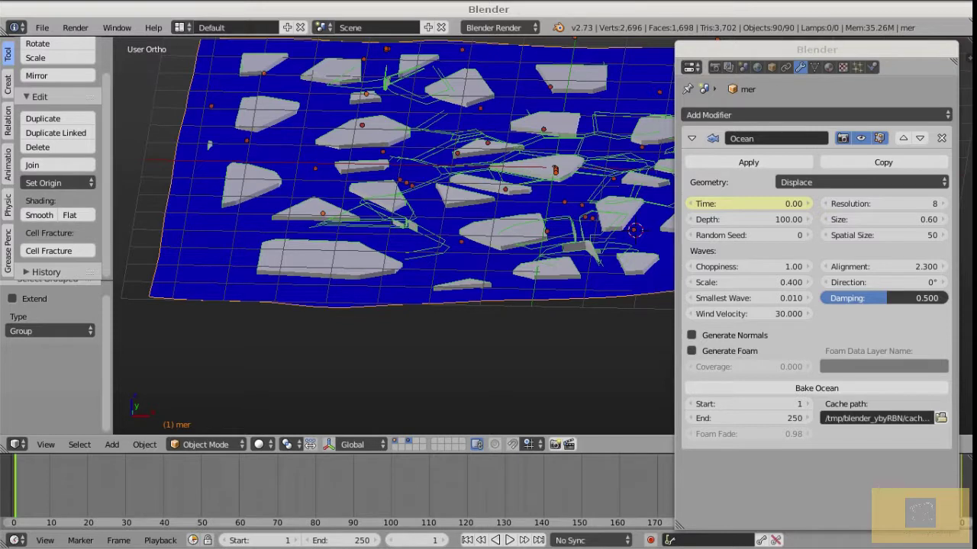
pyautogui.hotkey('ctrl', 'j')
# Play the animation and examine the joined pieces on the waves from a low angle, then stop playback.
pyautogui.moveTo(393, 229); pyautogui.dragTo(393, 197, button='middle')
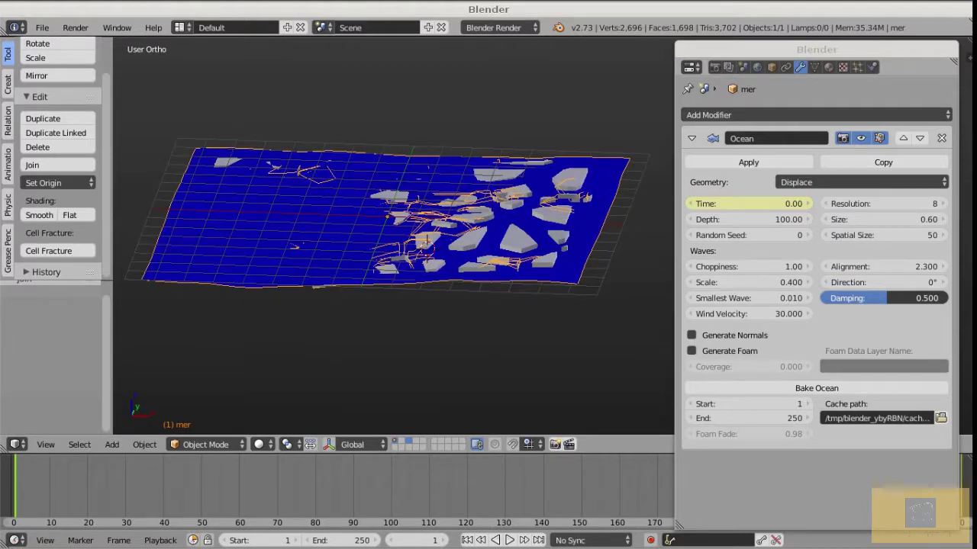
pyautogui.hotkey('alt', 'a')
pyautogui.scroll(3, 393, 229)
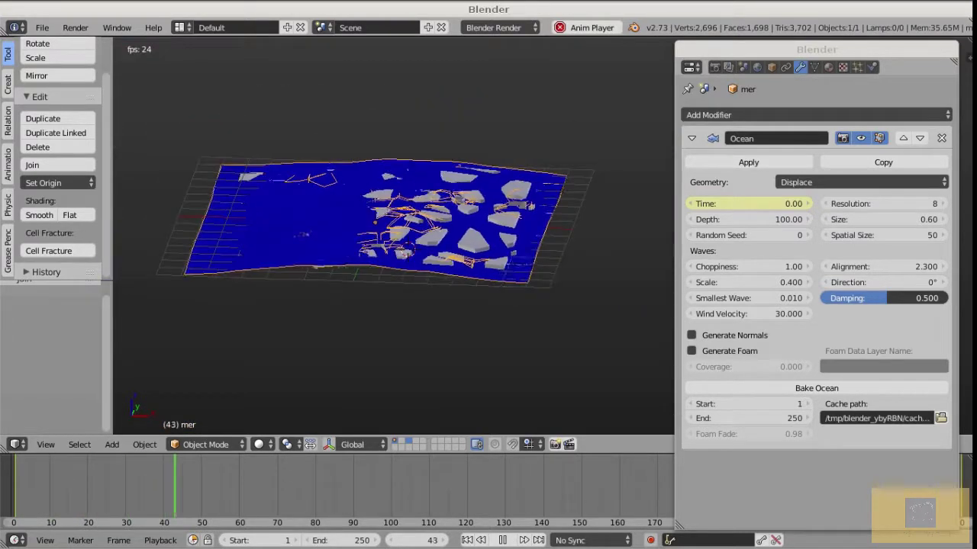
pyautogui.scroll(-3, 393, 229)
pyautogui.scroll(3, 393, 229)
pyautogui.moveTo(393, 229); pyautogui.dragTo(393, 187, button='middle')
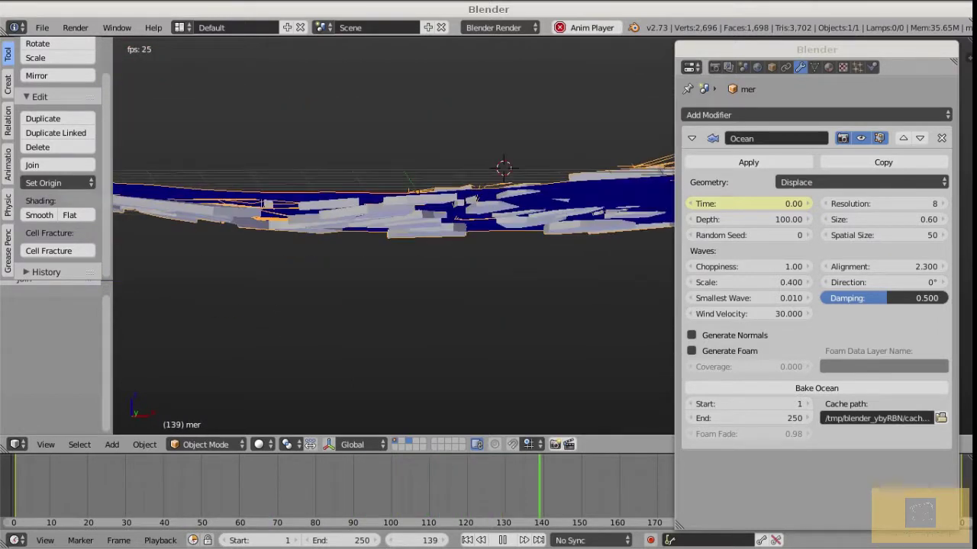
pyautogui.press('Escape')
pyautogui.moveTo(393, 229); pyautogui.dragTo(393, 290, button='middle')
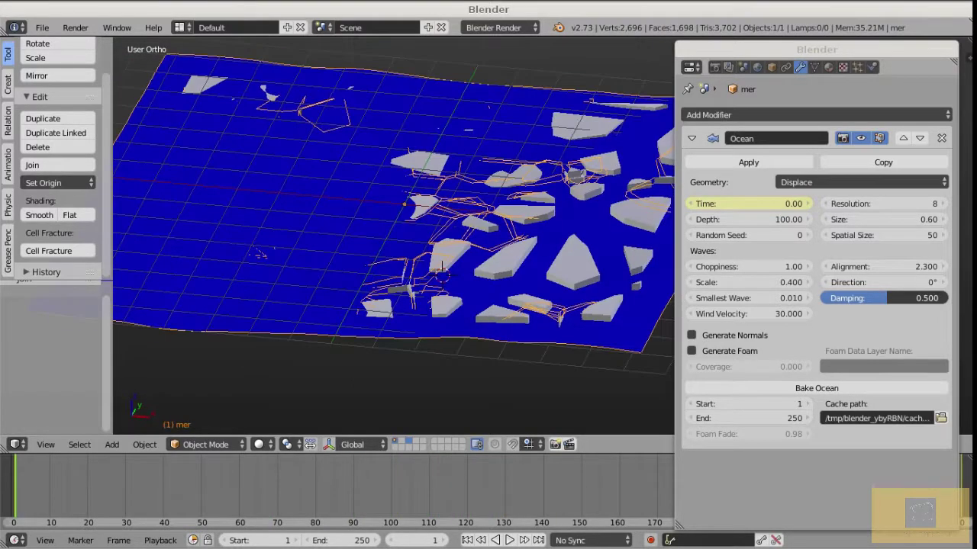
# Undo the joining of the pieces with the ocean.
pyautogui.hotkey('ctrl', 'z')
pyautogui.moveTo(393, 229); pyautogui.dragTo(505, 235, button='middle')
pyautogui.press('ctrl+KP_3')
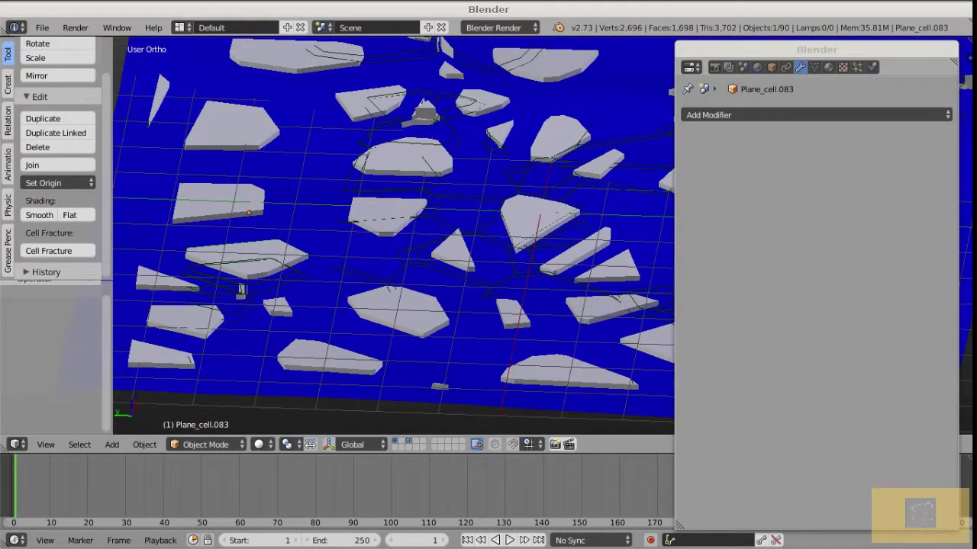
# Select all pieces by their shared group and set their origins to the center of mass.
pyautogui.rightClick(331, 351)
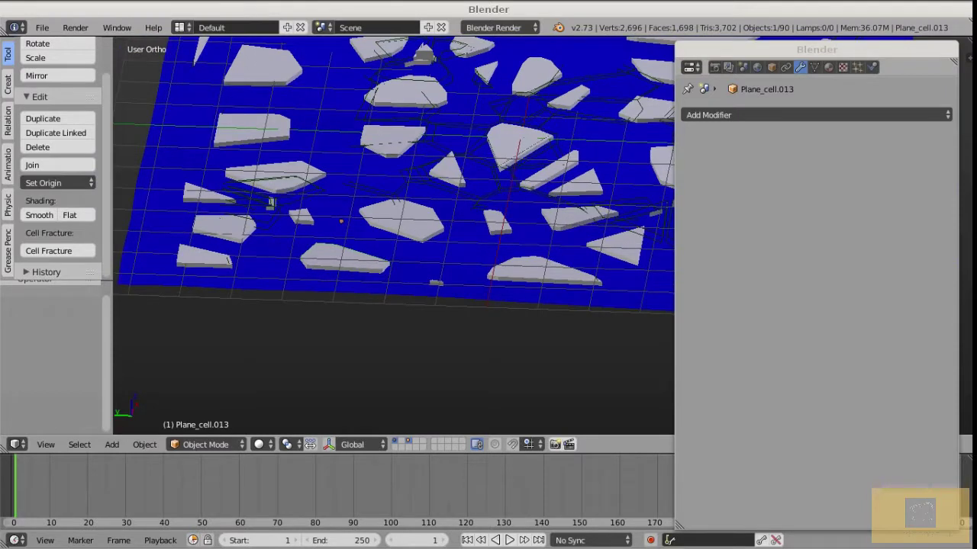
pyautogui.hotkey('shift', 'g')
pyautogui.press('Return')
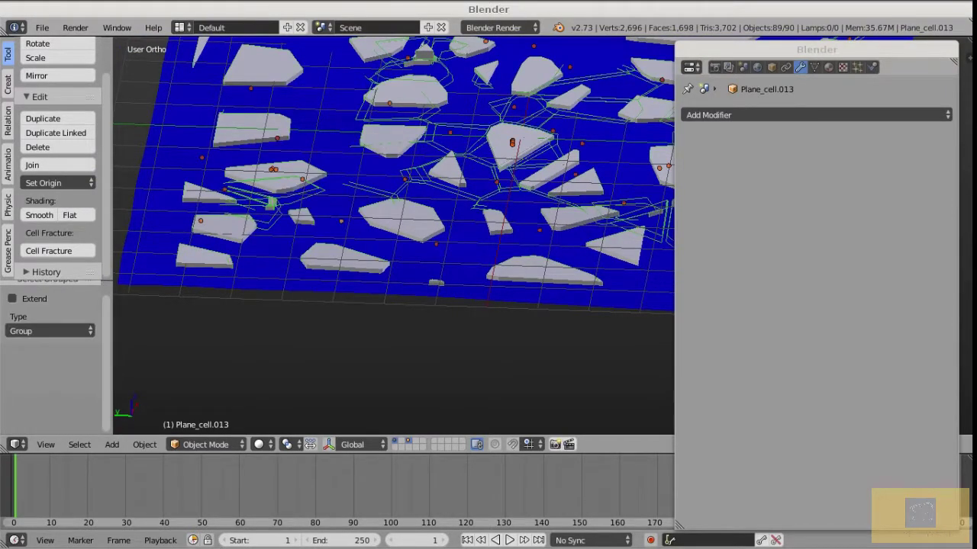
pyautogui.hotkey('shift', 'ctrl', 'alt', 'c')
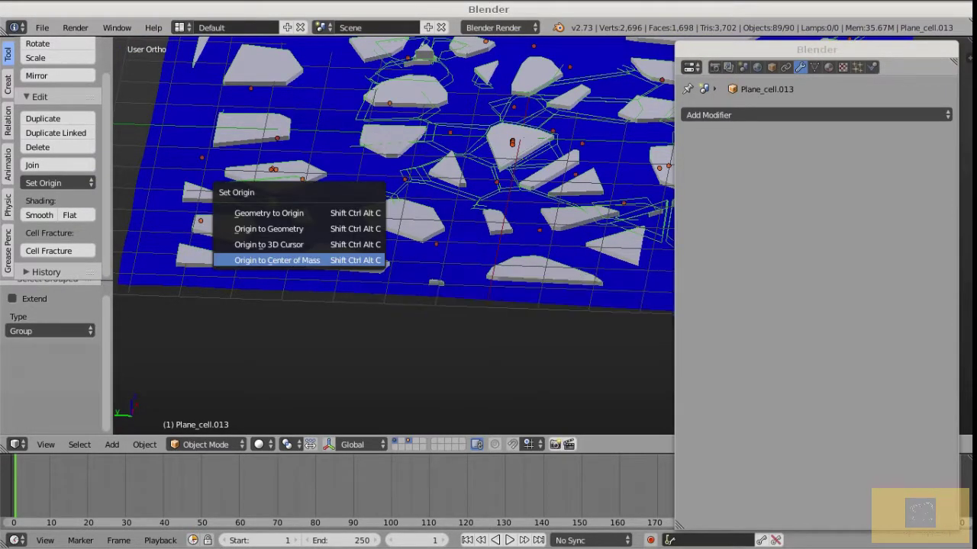
pyautogui.click(346, 261)
# Try again to join the re-centered pieces into the ocean, with mer as the active object.
pyautogui.scroll(2, 346, 271)
pyautogui.keyDown('shift'); pyautogui.rightClick(348, 290); pyautogui.keyUp('shift')
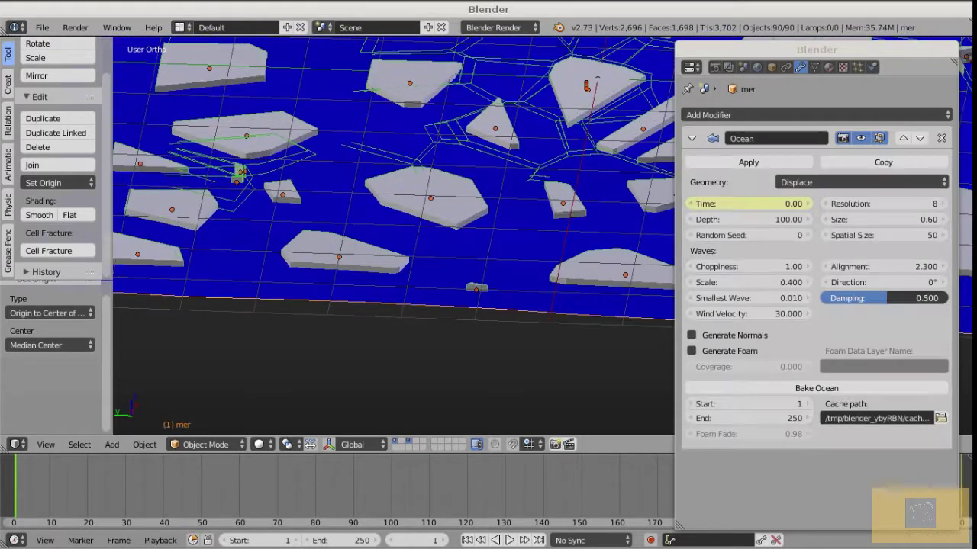
pyautogui.hotkey('ctrl', 'j')
# Play the animation from the front, and examine from several angles how the newly joined pieces sit on the ocean.
pyautogui.press('KP_1')
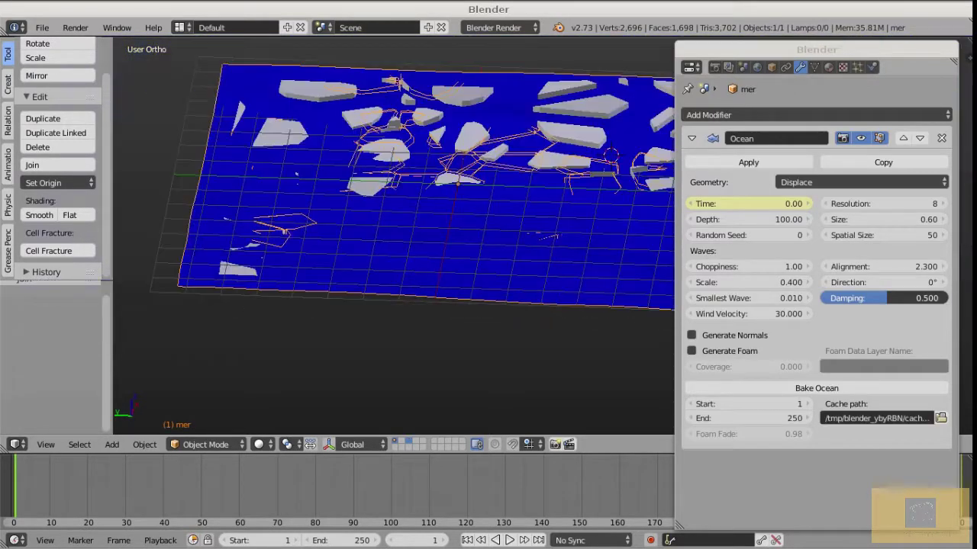
pyautogui.press('KP_Decimal')
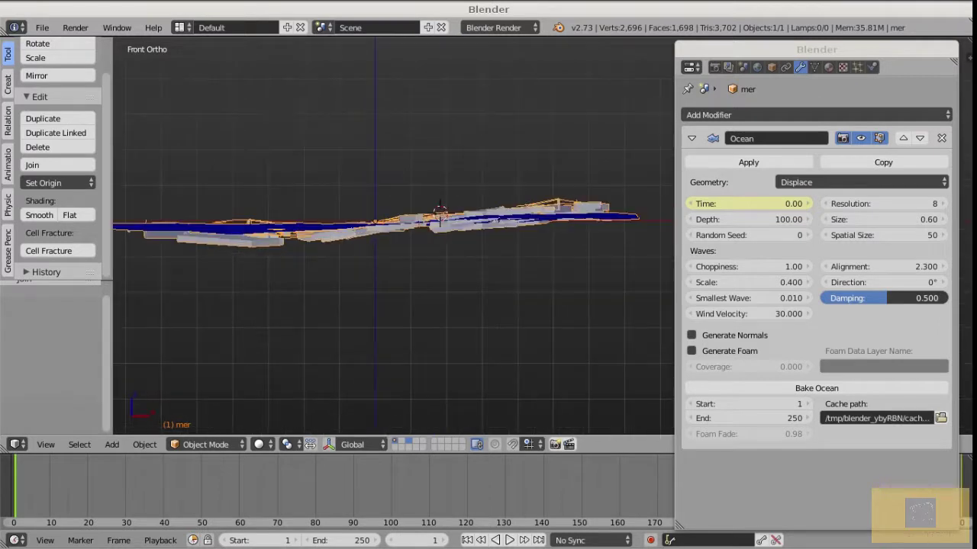
pyautogui.hotkey('alt', 'a')
pyautogui.press('z')
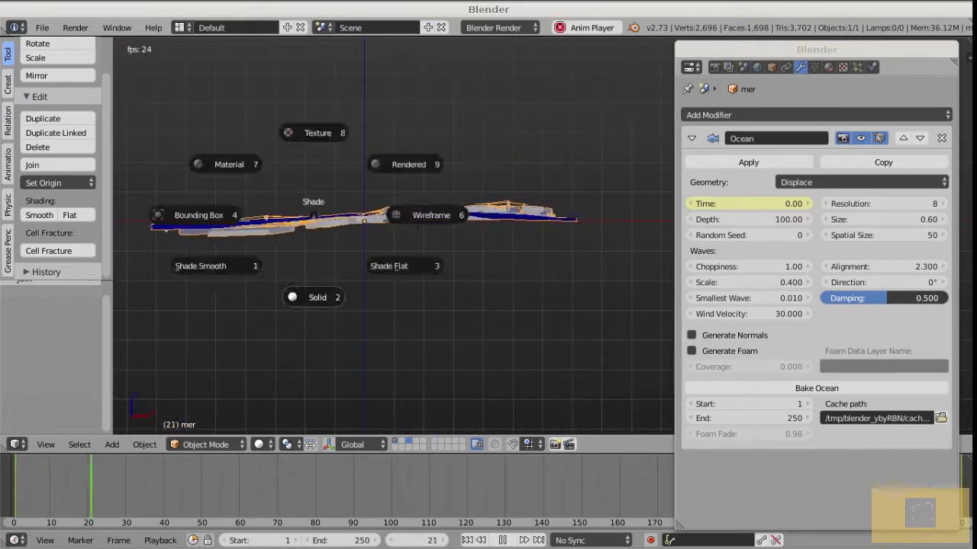
pyautogui.press('KP_8')
pyautogui.press('Escape')
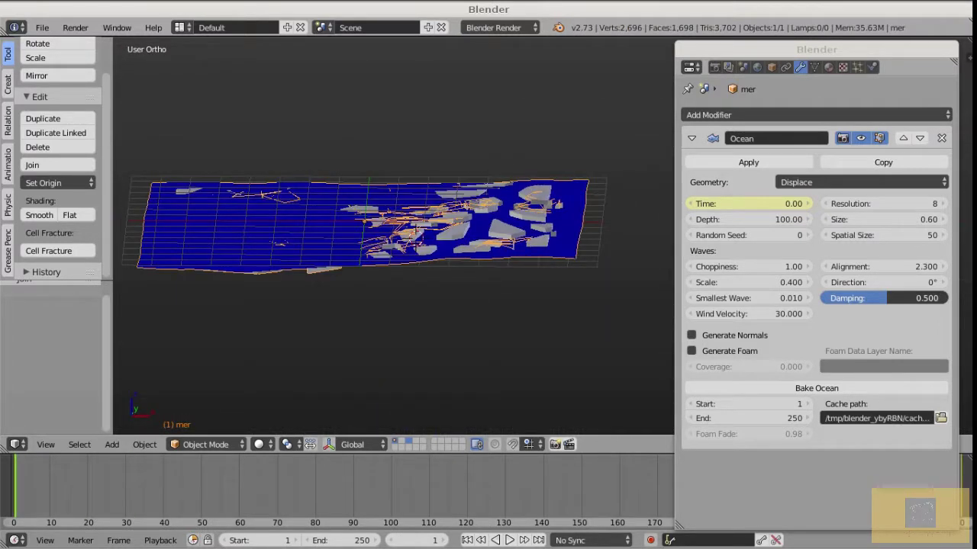
pyautogui.press('KP_8')
pyautogui.press('KP_8')
pyautogui.press('KP_8')
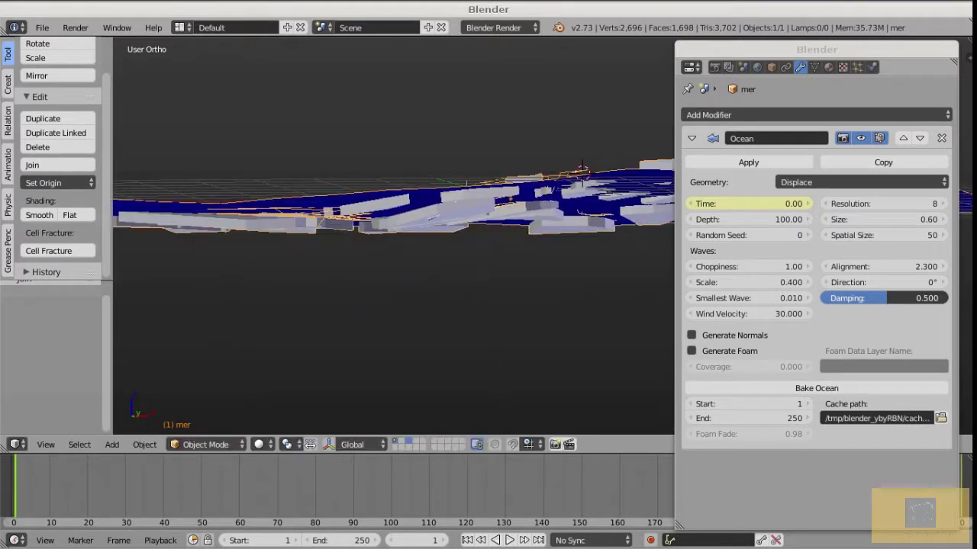
pyautogui.press('KP_2')
pyautogui.press('KP_2')
# Undo the second join so the pieces and the ocean are separate objects.
pyautogui.press('Tab')
pyautogui.press('Tab')
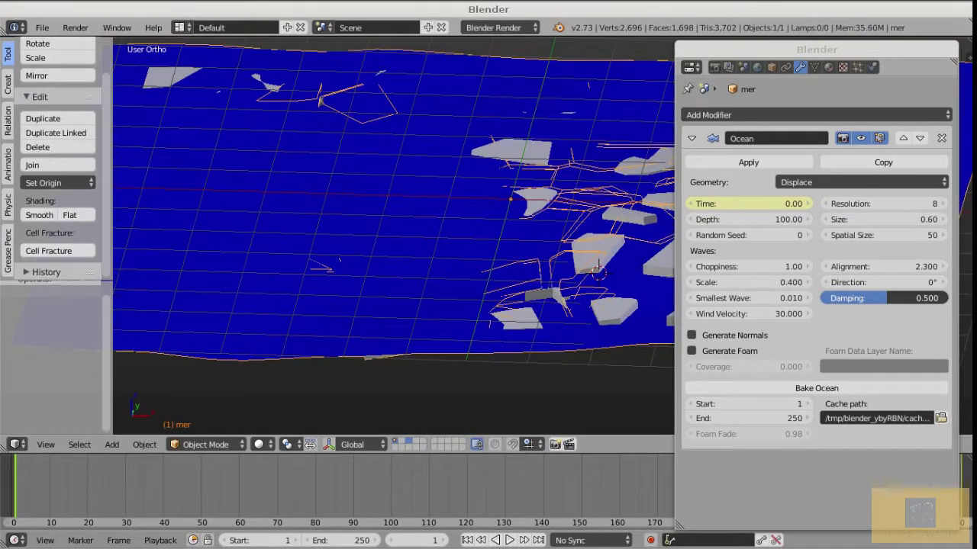
pyautogui.press('Home')
pyautogui.press('a')
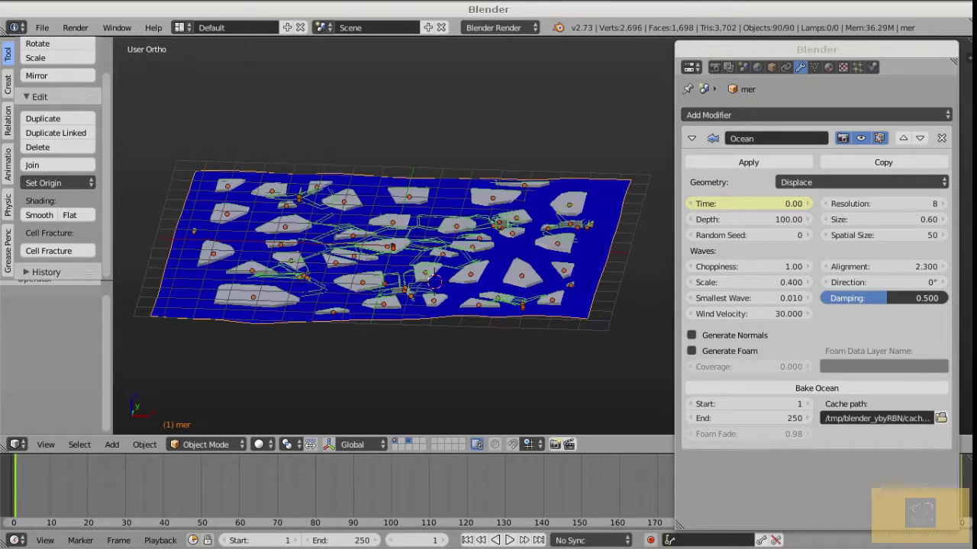
# Select all pieces by their shared group and raise them about 0.16 on Z, shifting them about -0.04 on X, in front view.
pyautogui.scroll(2, 255, 293)
pyautogui.rightClick(248, 298)
pyautogui.hotkey('shift', 'g')
pyautogui.click(248, 304)
pyautogui.press('KP_1')
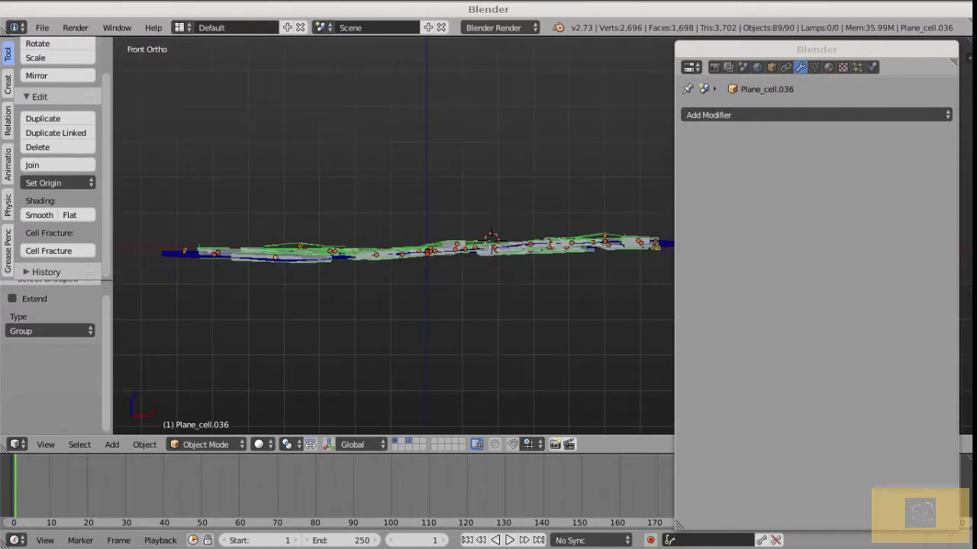
pyautogui.press('g')
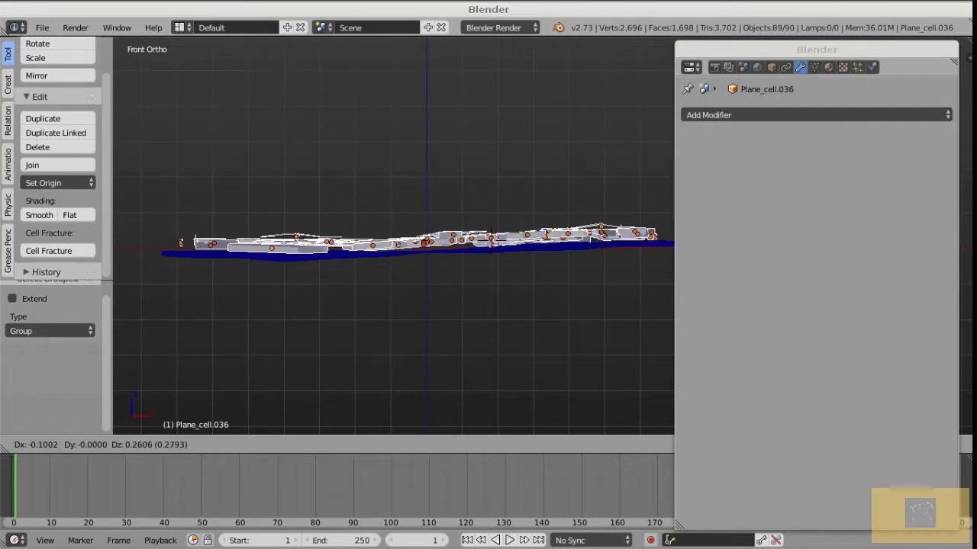
pyautogui.click(492, 235)
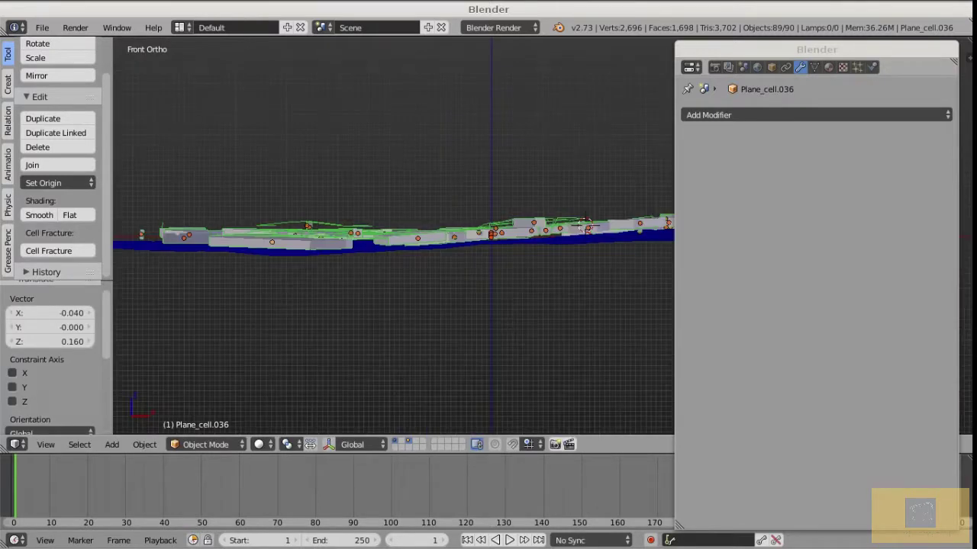
# Join the raised pieces into the ocean, with mer as the active object.
pyautogui.keyDown('shift'); pyautogui.rightClick(584, 226); pyautogui.keyUp('shift')
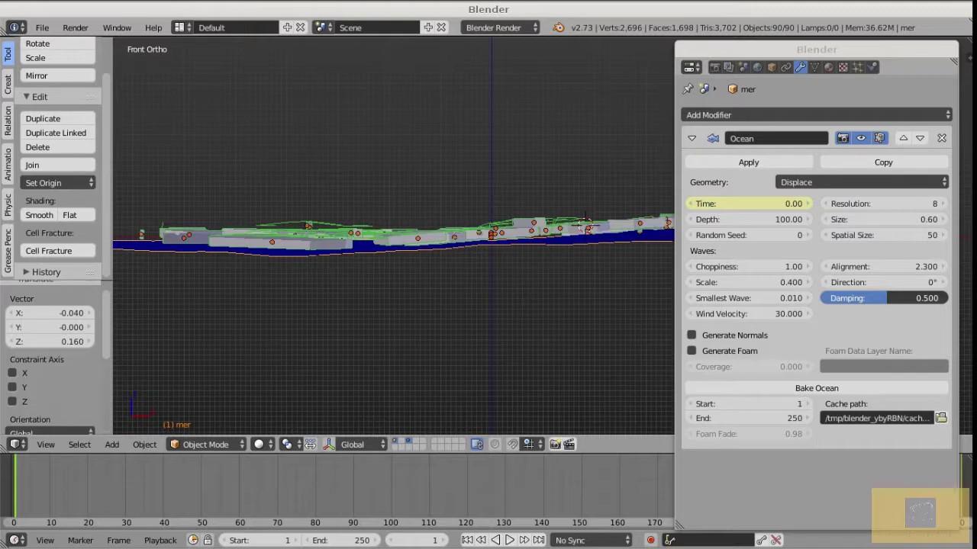
pyautogui.hotkey('ctrl', 'j')
pyautogui.moveTo(584, 226); pyautogui.dragTo(559, 313, button='middle')
# Play the animation of the joined ocean and examine from another angle how the pieces ride the waves.
pyautogui.hotkey('alt', 'a')
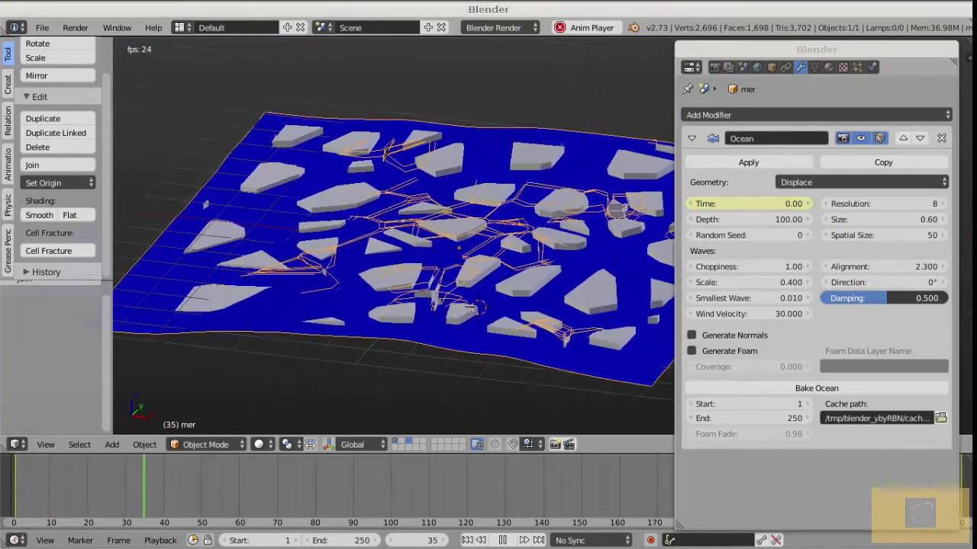
pyautogui.press('a')
pyautogui.press('a')
pyautogui.moveTo(488, 260); pyautogui.dragTo(492, 237, button='middle')
pyautogui.press('a')
pyautogui.scroll(-1, 492, 237)
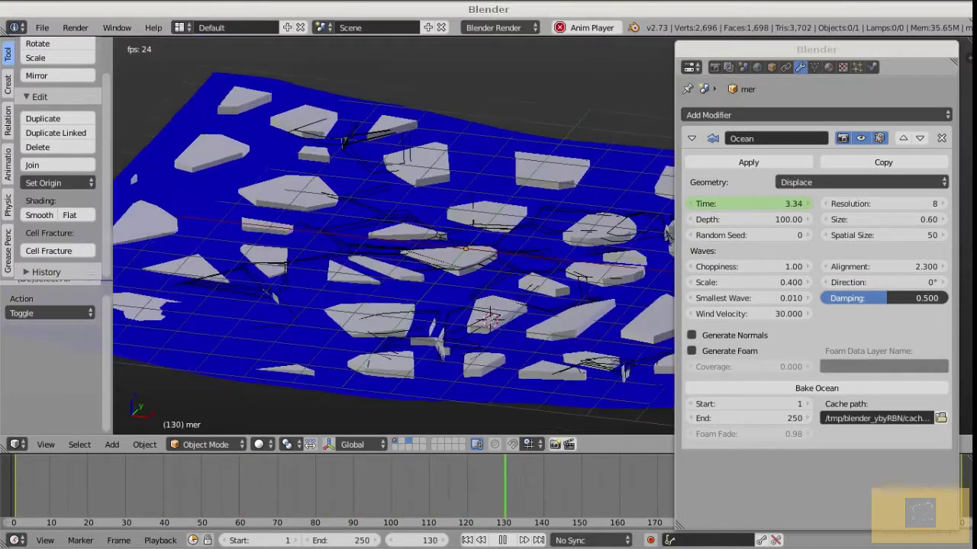
pyautogui.hotkey('alt', 'a')
pyautogui.press('a')
pyautogui.press('g')
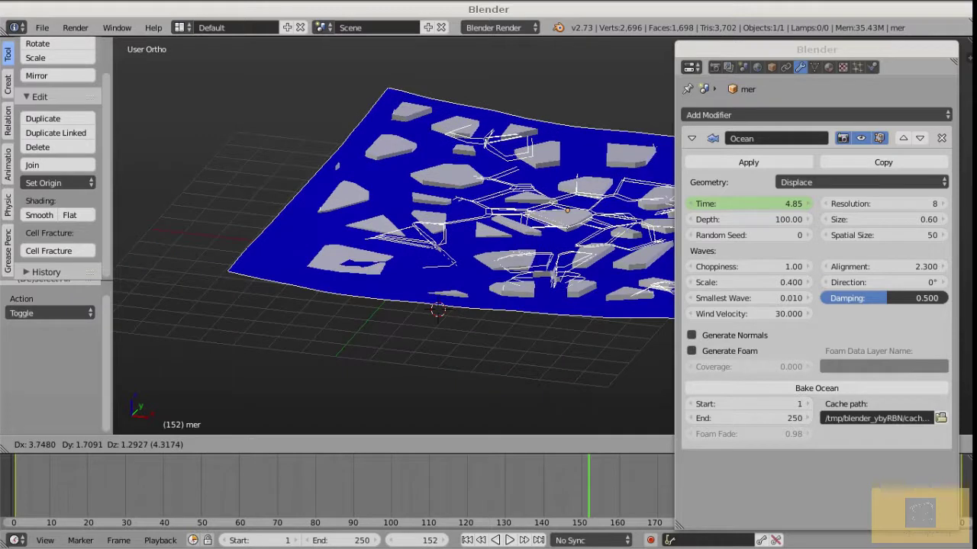
pyautogui.press('Escape')
# Return to frame 1, collapse the floating properties window, and deselect the ocean.
pyautogui.hotkey('shift', 'Left')
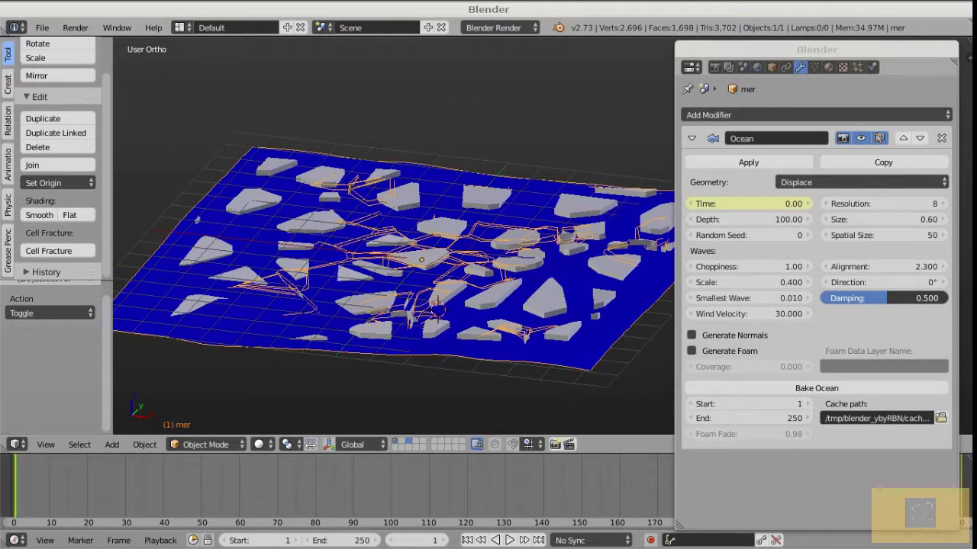
pyautogui.doubleClick(828, 49)
pyautogui.keyDown('shift'); pyautogui.moveTo(488, 252); pyautogui.dragTo(607, 258, button='middle'); pyautogui.keyUp('shift')
pyautogui.press('a')
# Export the scene in FBX format to the Bureau folder as fbx.fbx, keeping the default export options.
pyautogui.click(42, 27)
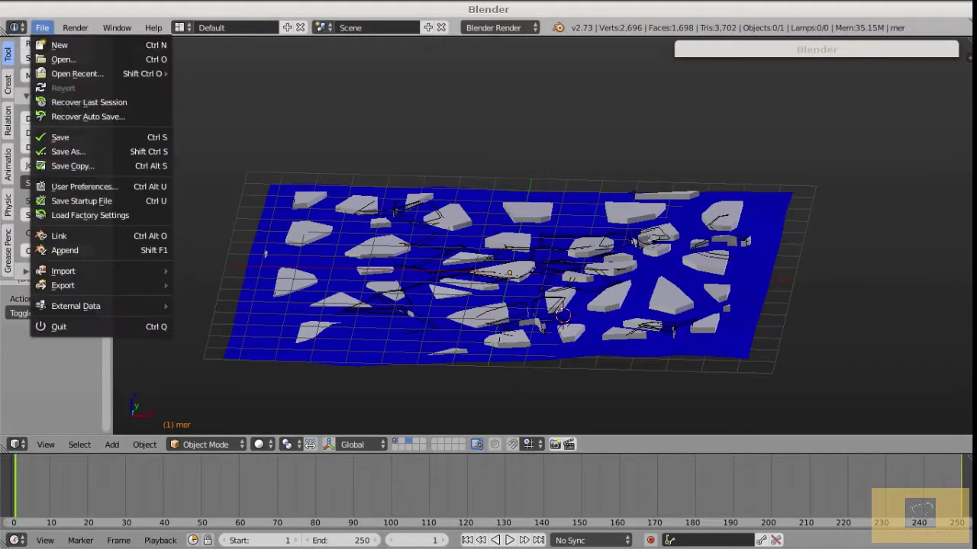
pyautogui.moveTo(115, 285)
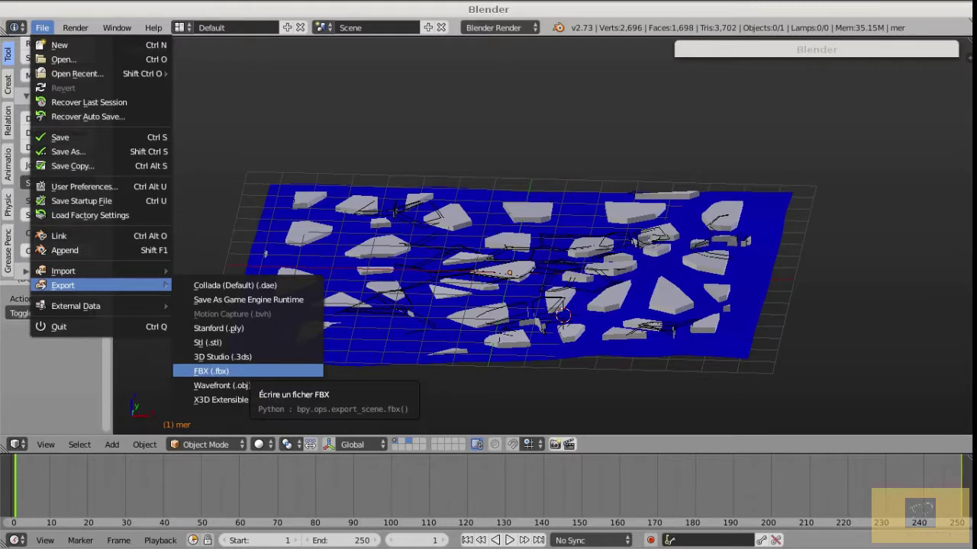
pyautogui.click(214, 371)
pyautogui.click(202, 99)
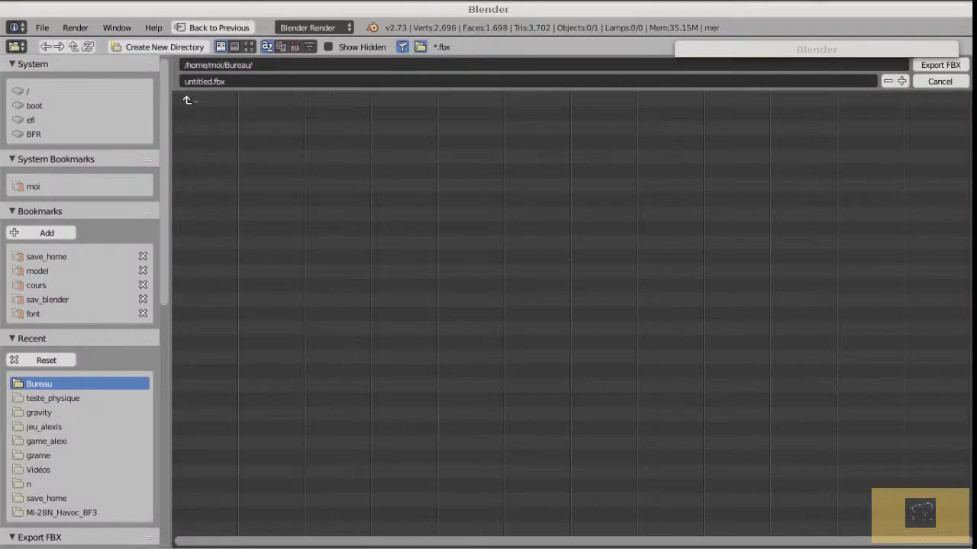
pyautogui.click(214, 82)
pyautogui.write('f')
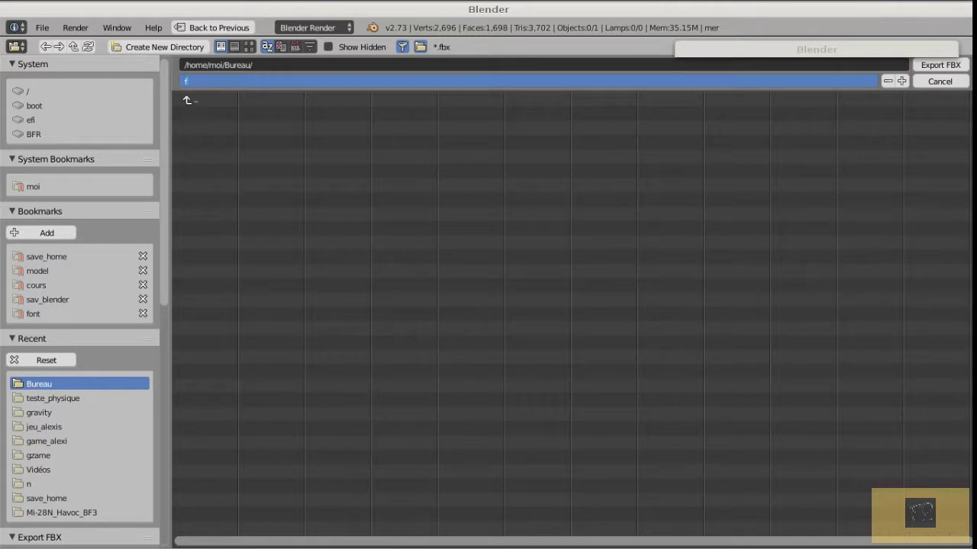
pyautogui.write('bx')
pyautogui.press('Return')
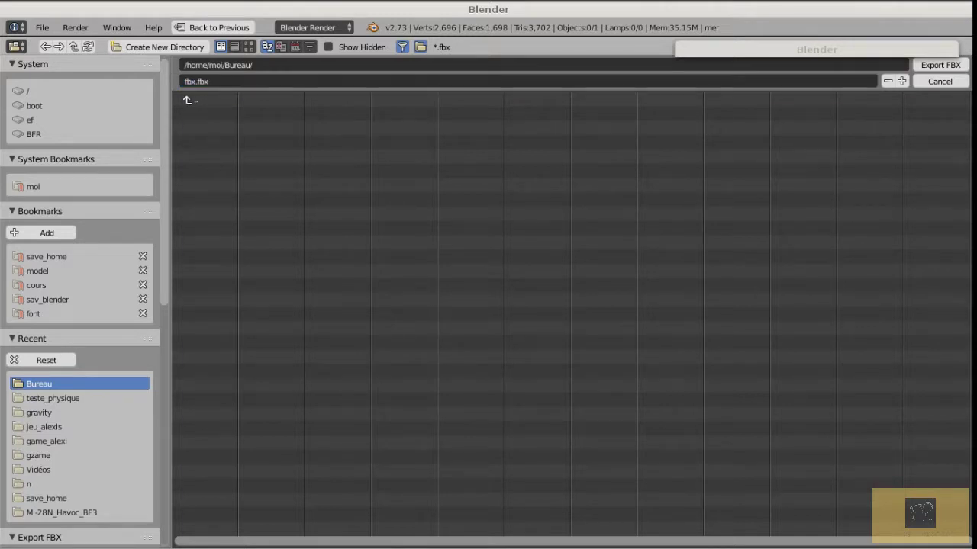
pyautogui.scroll(-15, 81, 305)
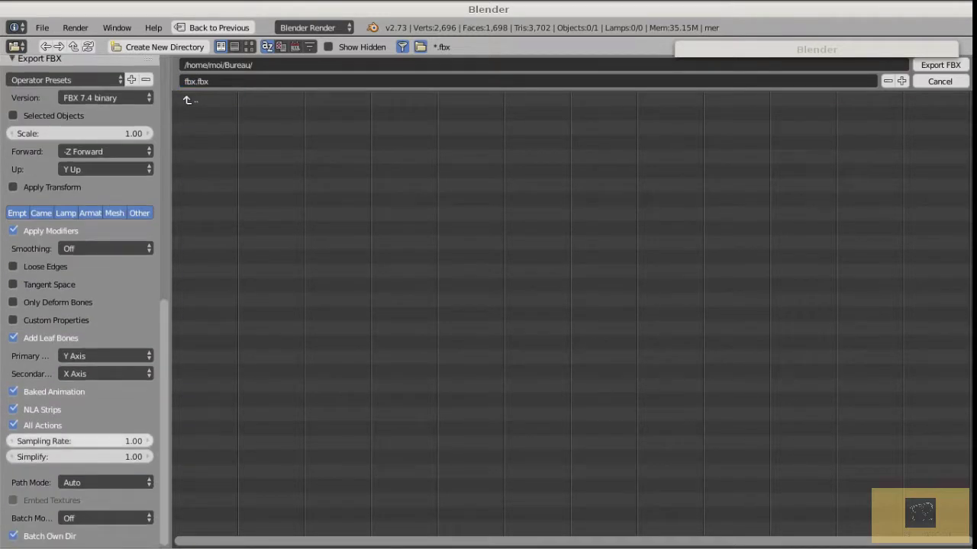
pyautogui.scroll(3, 80, 320)
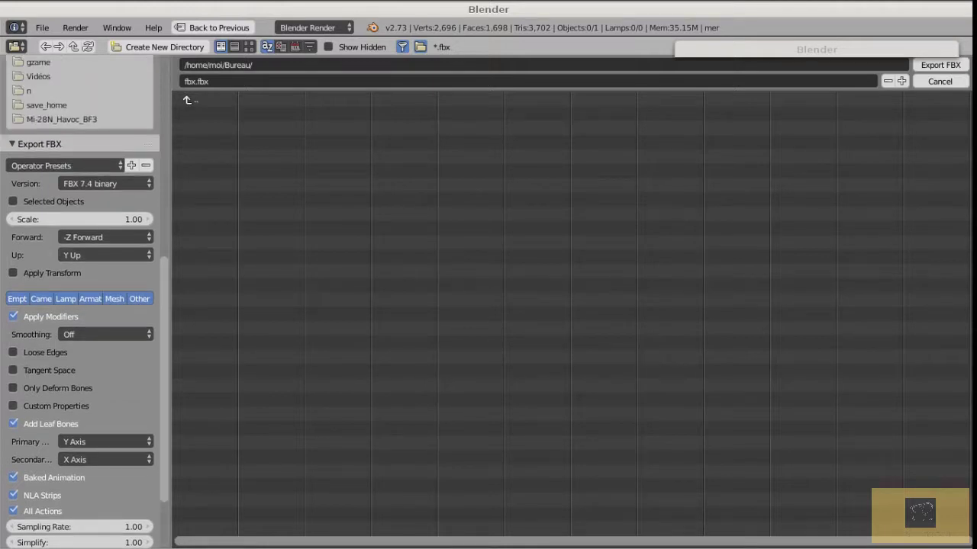
pyautogui.click(940, 65)
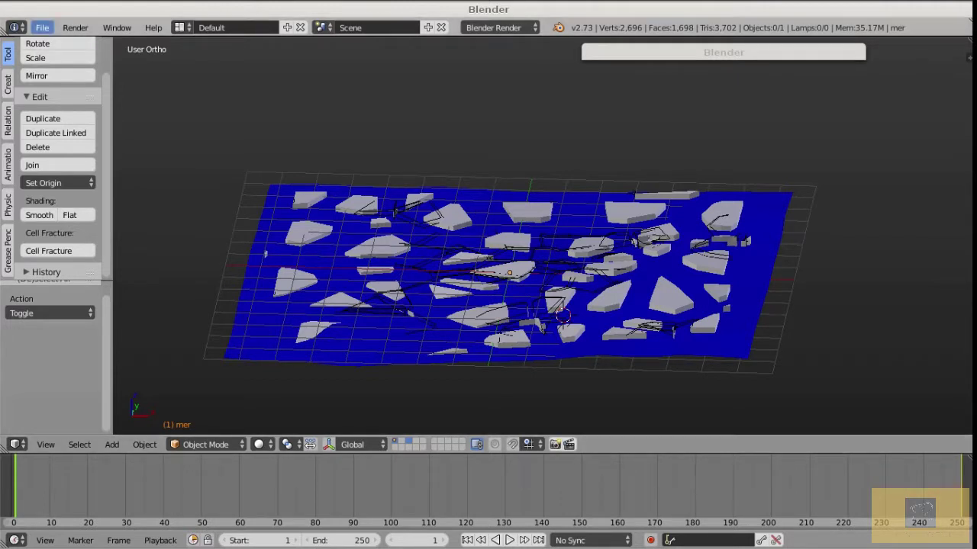
pyautogui.click(42, 28)
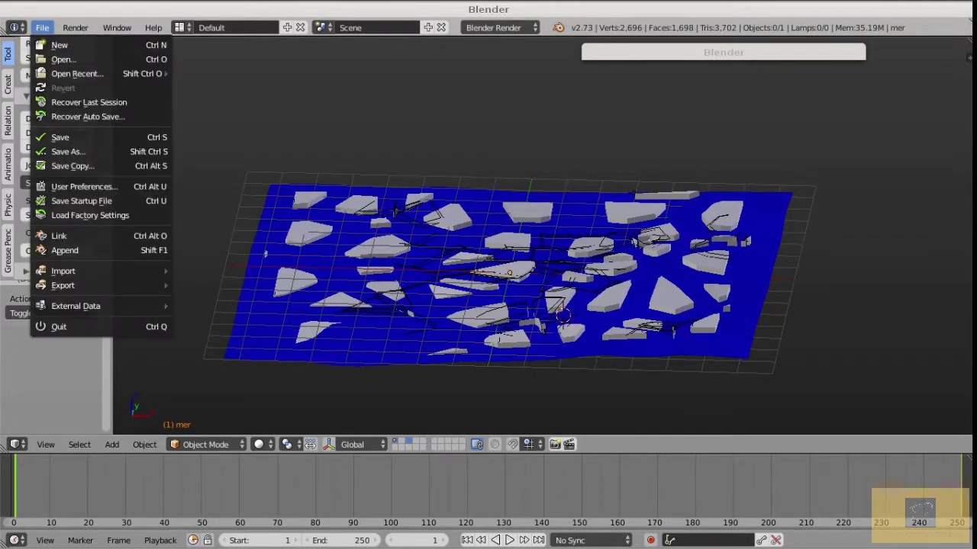
pyautogui.press('Escape')
pyautogui.press('a')
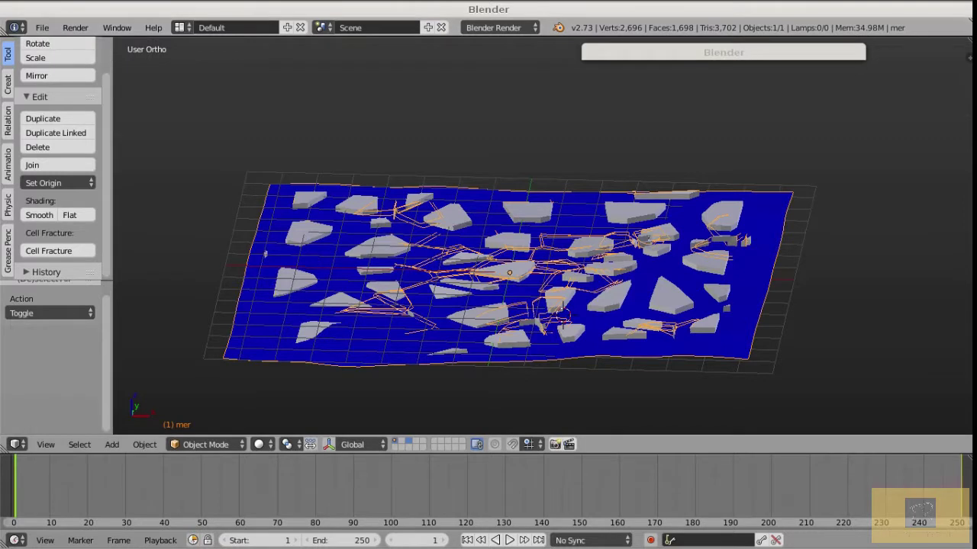
pyautogui.scroll(-1, 423, 331)
pyautogui.scroll(2, 424, 331)
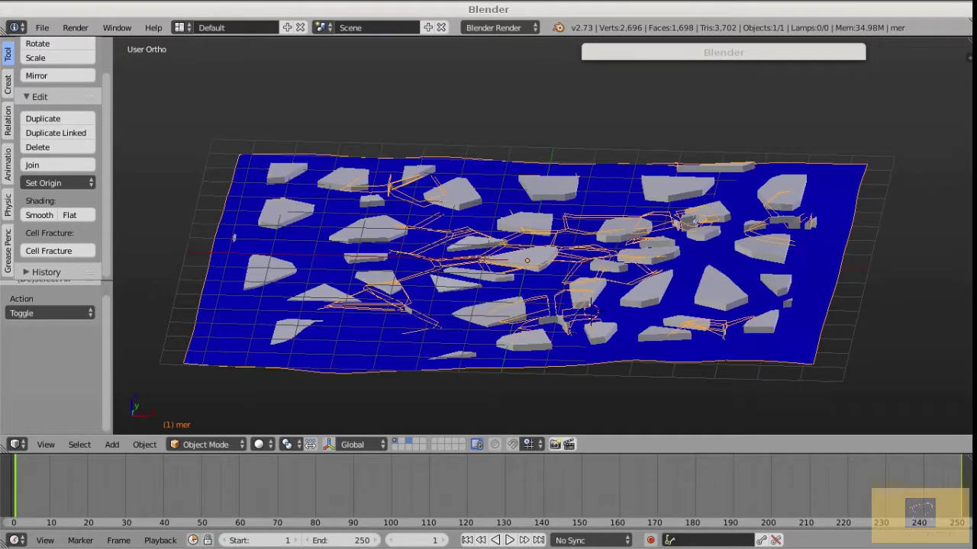
# Examine the mesh data properties of mer, including its vertex groups and shape keys, and collapse the floating window again.
pyautogui.doubleClick(724, 52)
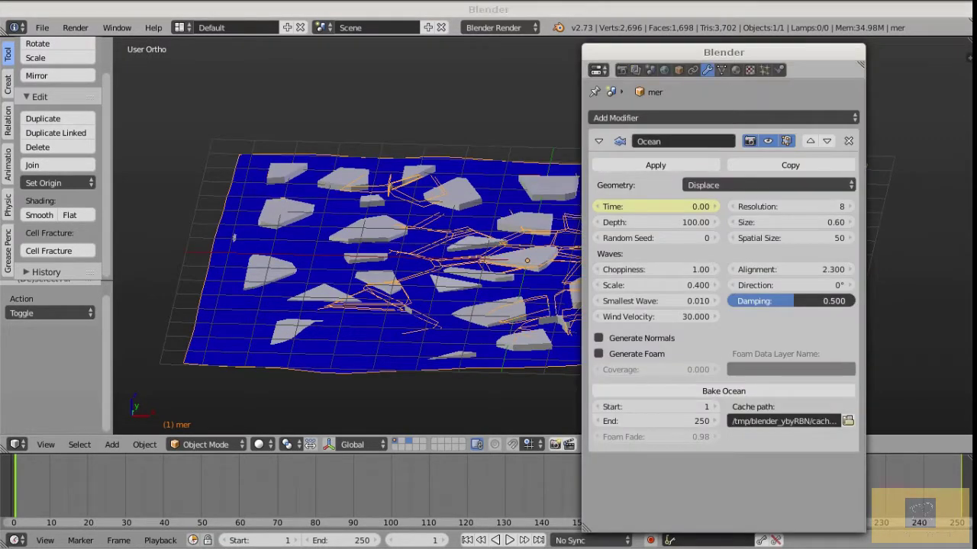
pyautogui.click(721, 71)
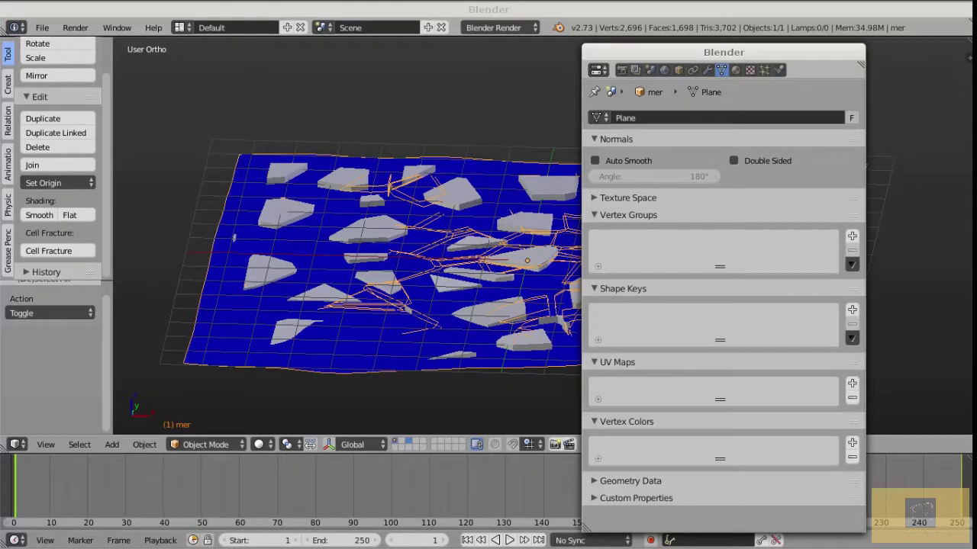
pyautogui.doubleClick(722, 52)
pyautogui.moveTo(722, 52); pyautogui.dragTo(795, 70)
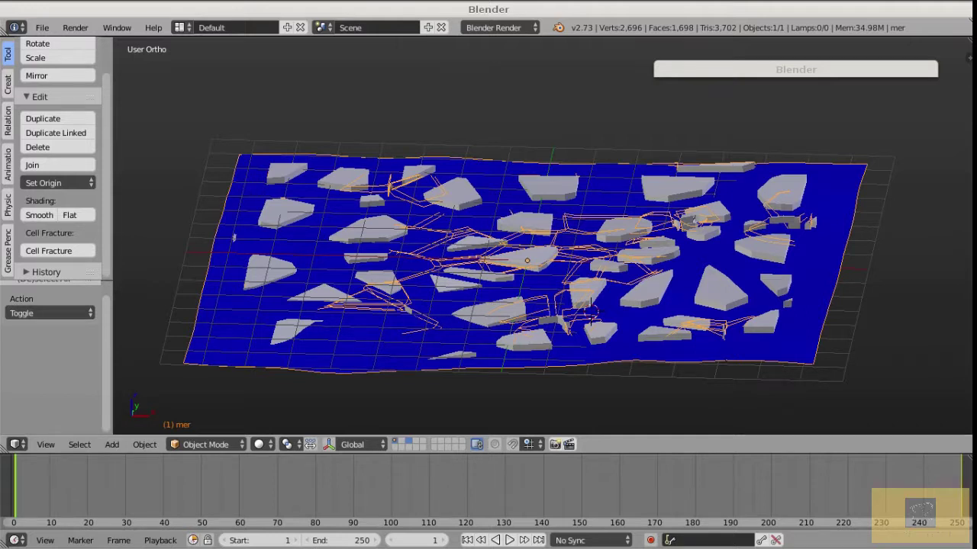
pyautogui.press('a')
pyautogui.press('a')
pyautogui.press('a')
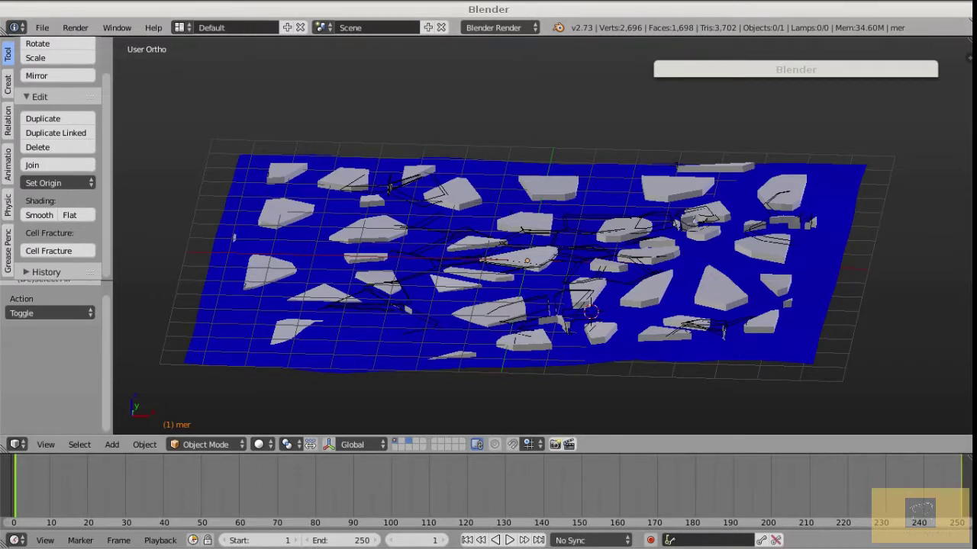
# Search the add-ons in the user preferences for mdd and enable the MDD format add-on.
pyautogui.hotkey('ctrl', 'alt', 'u')
pyautogui.moveTo(328, 44); pyautogui.dragTo(451, 82)
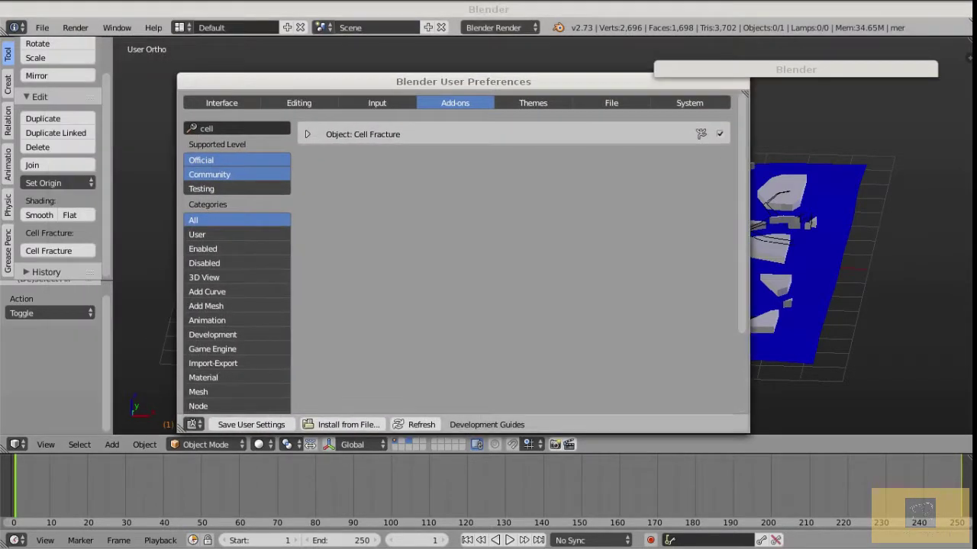
pyautogui.write('mdd')
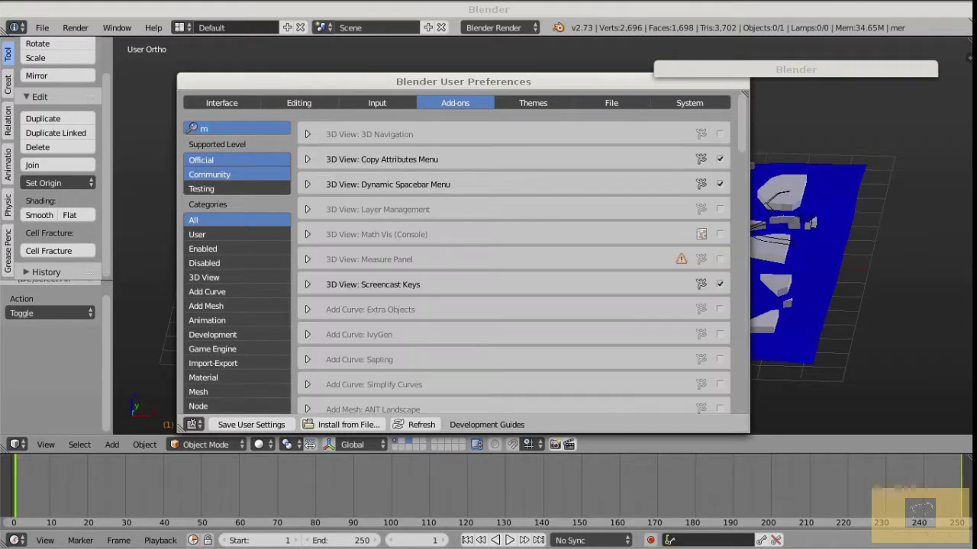
pyautogui.click(719, 134)
pyautogui.click(720, 134)
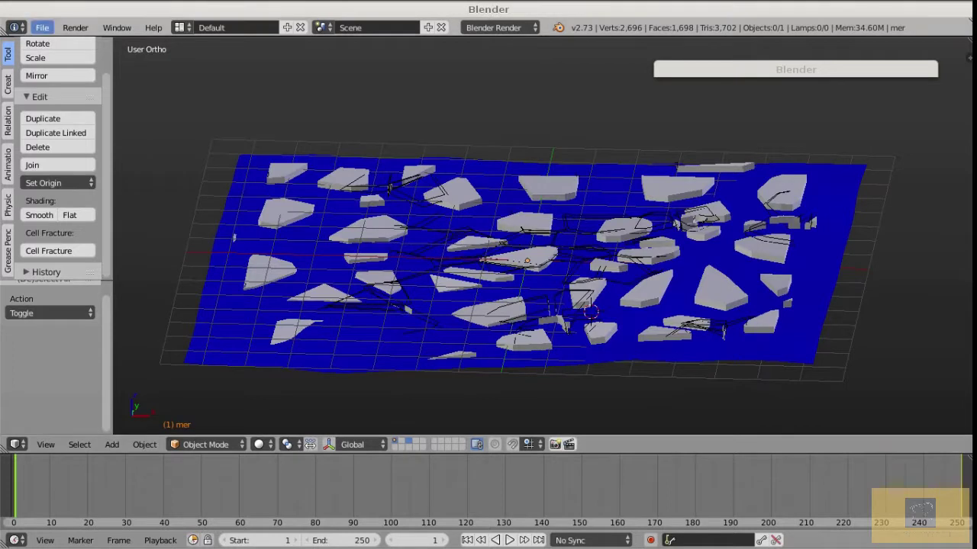
pyautogui.click(42, 27)
pyautogui.moveTo(76, 285)
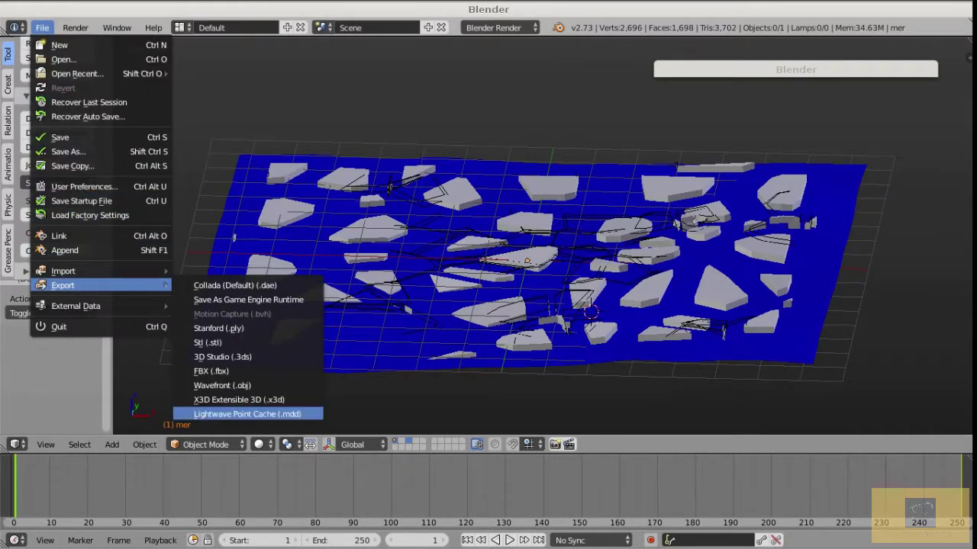
pyautogui.press('Escape')
# Select the ocean and export it as Lightwave Point Cache (.mdd) to the Bureau folder as mdd.mdd, keeping the default frame range.
pyautogui.press('a')
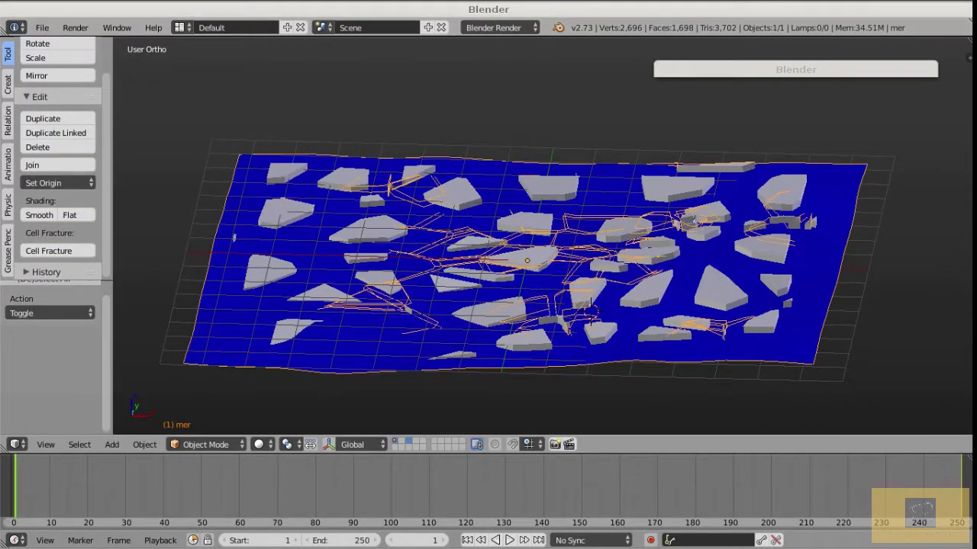
pyautogui.click(41, 27)
pyautogui.moveTo(76, 285)
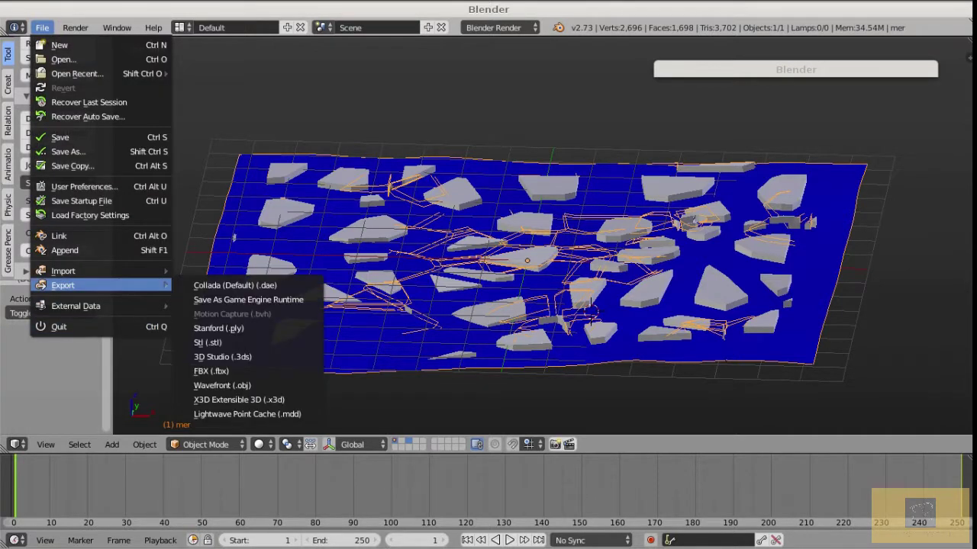
pyautogui.click(247, 414)
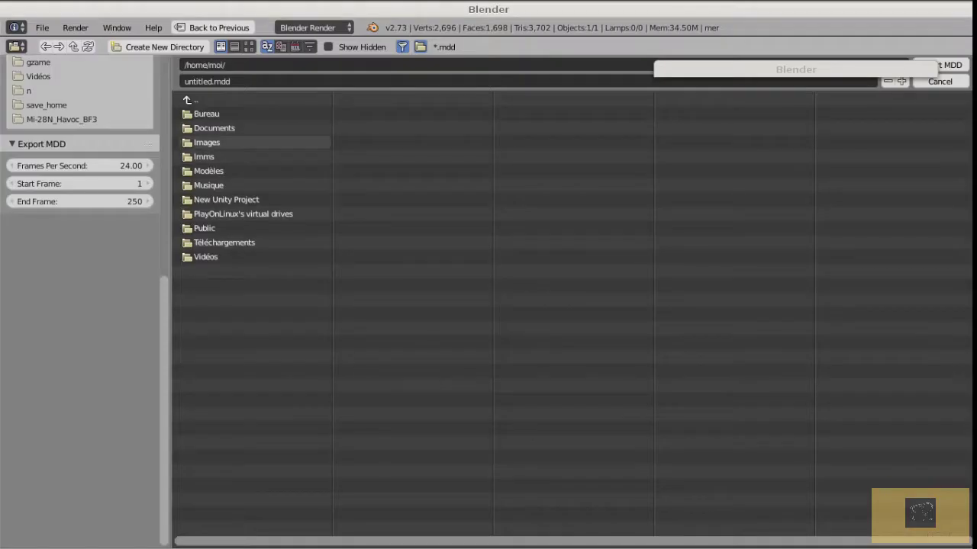
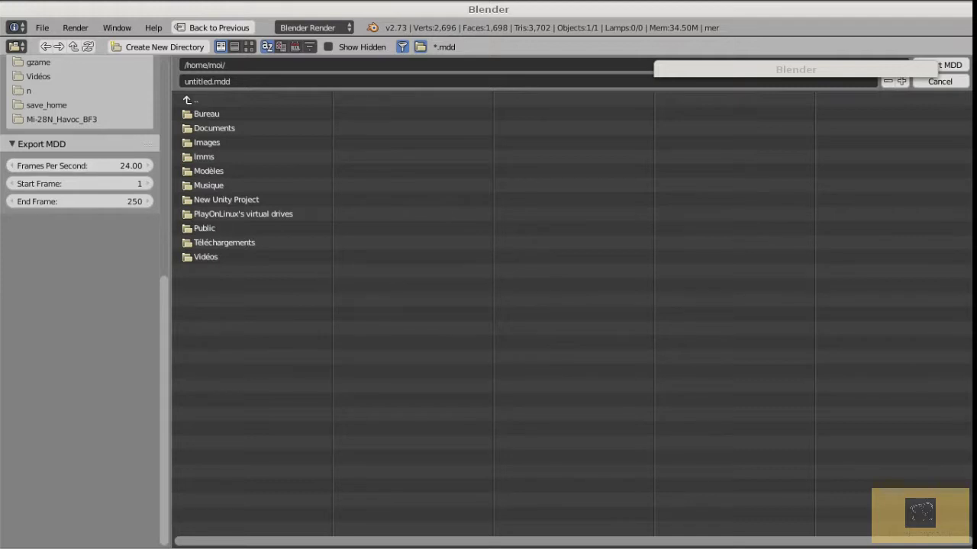
pyautogui.click(206, 114)
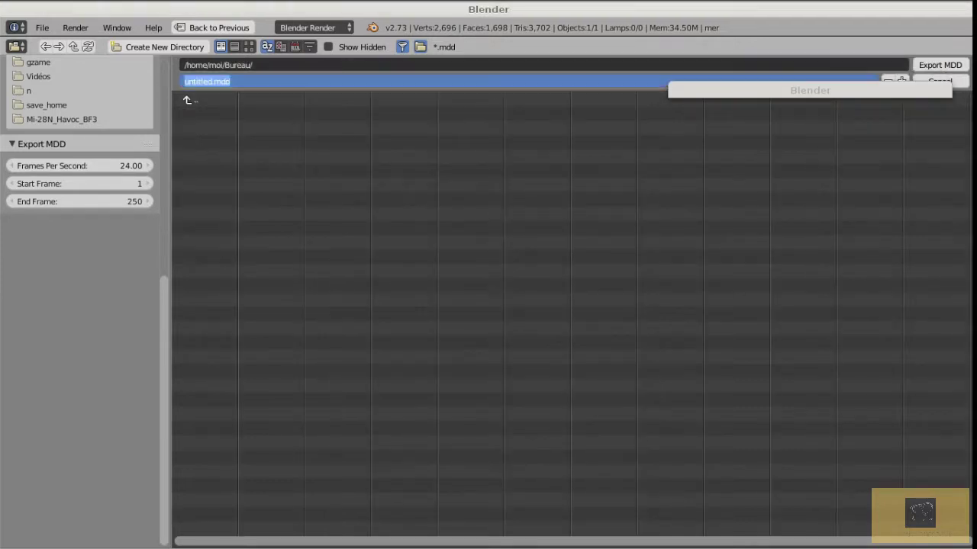
pyautogui.write('mdd')
pyautogui.press('Return')
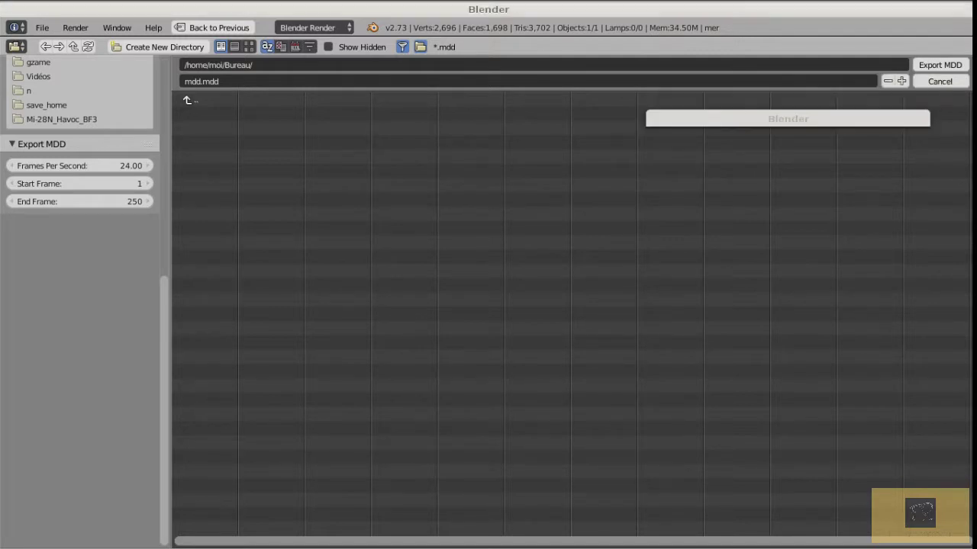
pyautogui.press('Return')
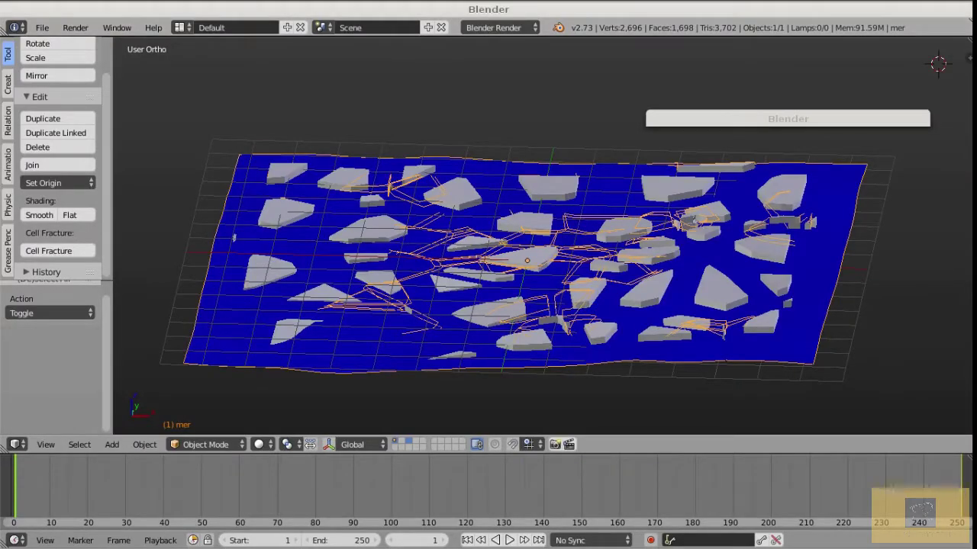
# Start a new scene from the startup file and switch its engine to Blender Game.
pyautogui.scroll(-2, 840, 105)
pyautogui.hotkey('ctrl', 'n')
pyautogui.click(327, 275)
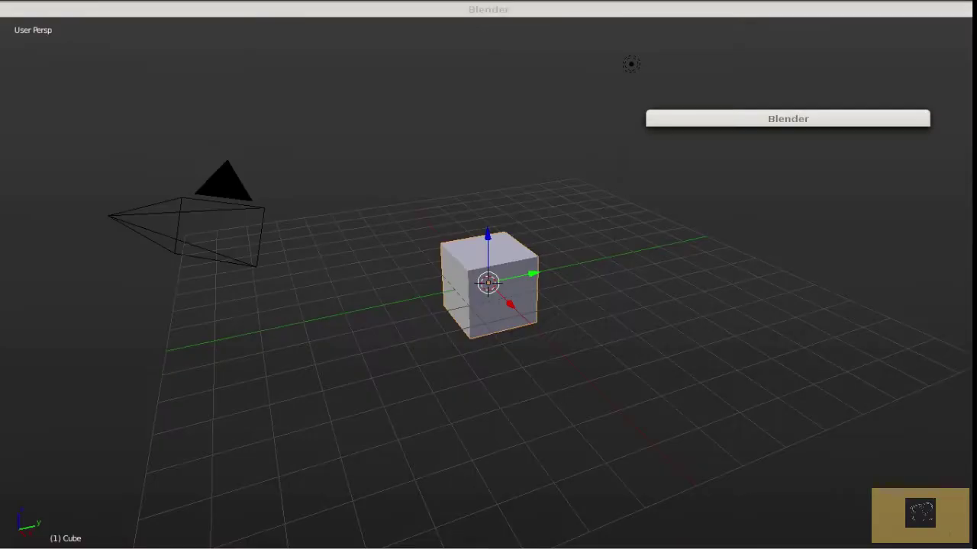
pyautogui.doubleClick(788, 119)
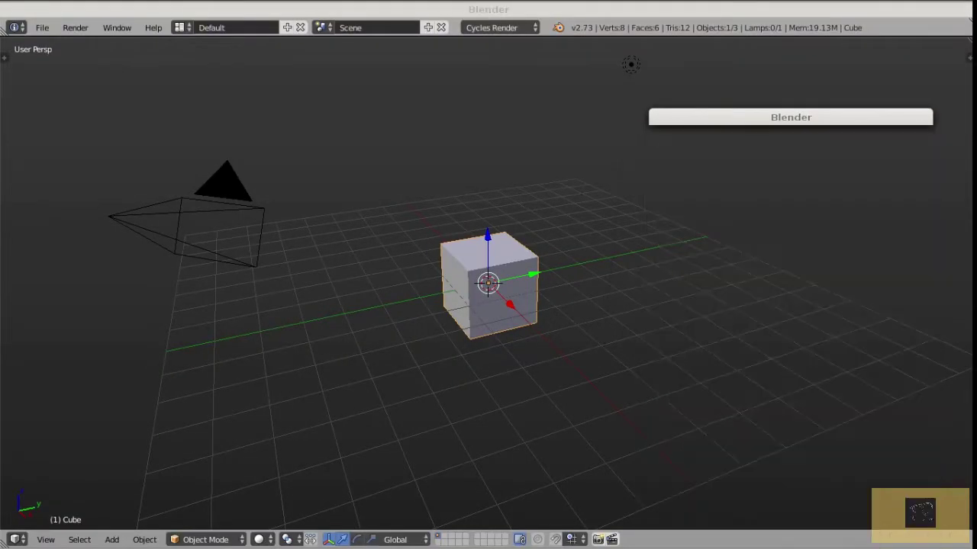
pyautogui.click(500, 28)
pyautogui.click(491, 60)
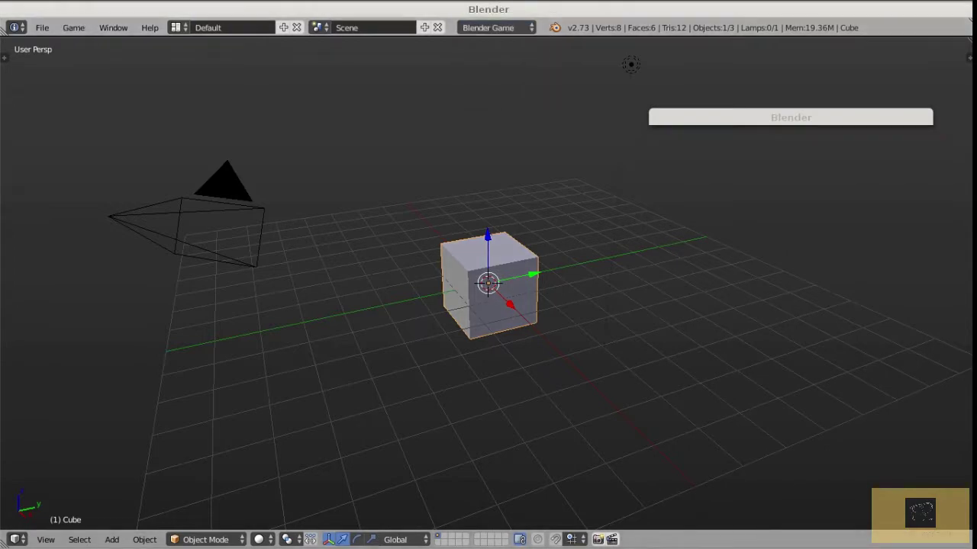
# Delete all the default objects from the scene.
pyautogui.press('a')
pyautogui.press('a')
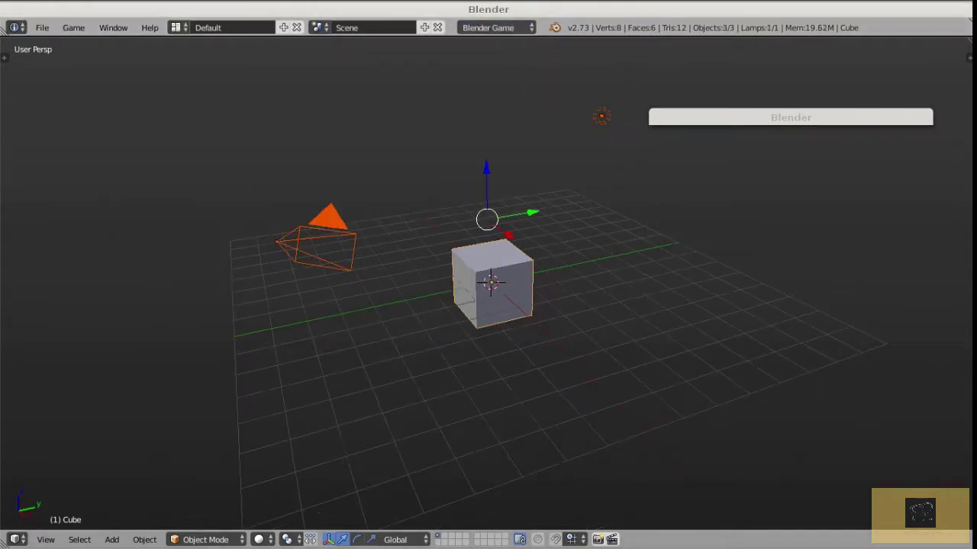
pyautogui.press('x')
pyautogui.click(480, 277)
# Import fbx.fbx from the Bureau folder as FBX with Image Search turned off.
pyautogui.click(42, 27)
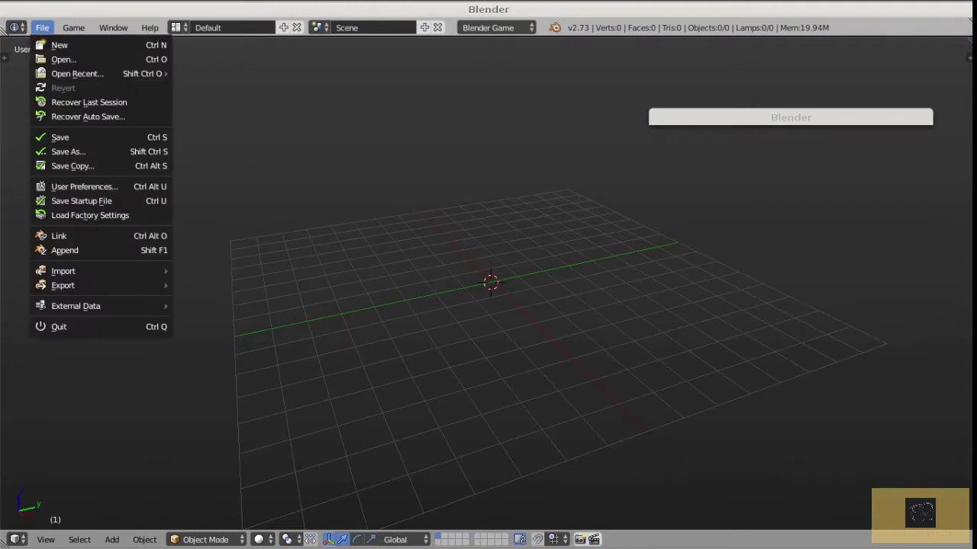
pyautogui.moveTo(76, 271)
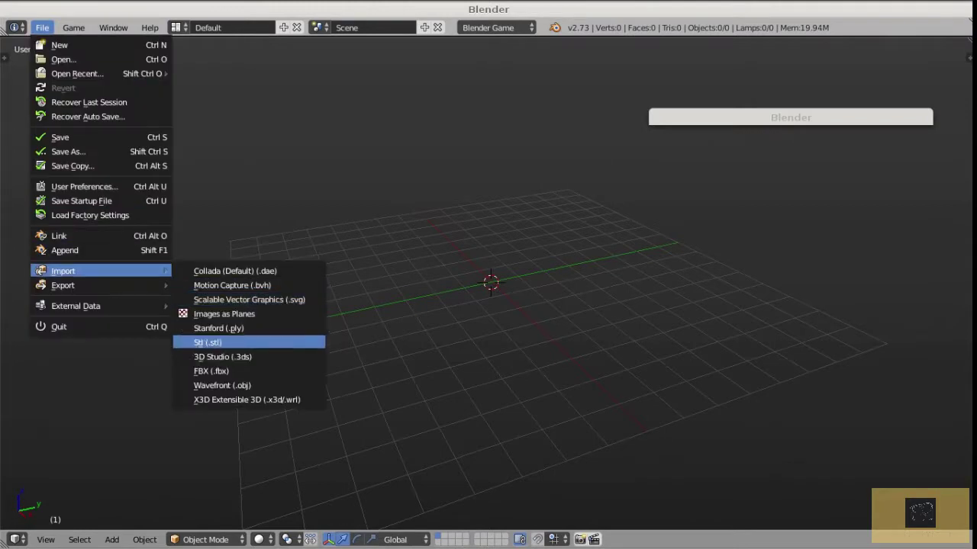
pyautogui.click(210, 371)
pyautogui.click(202, 113)
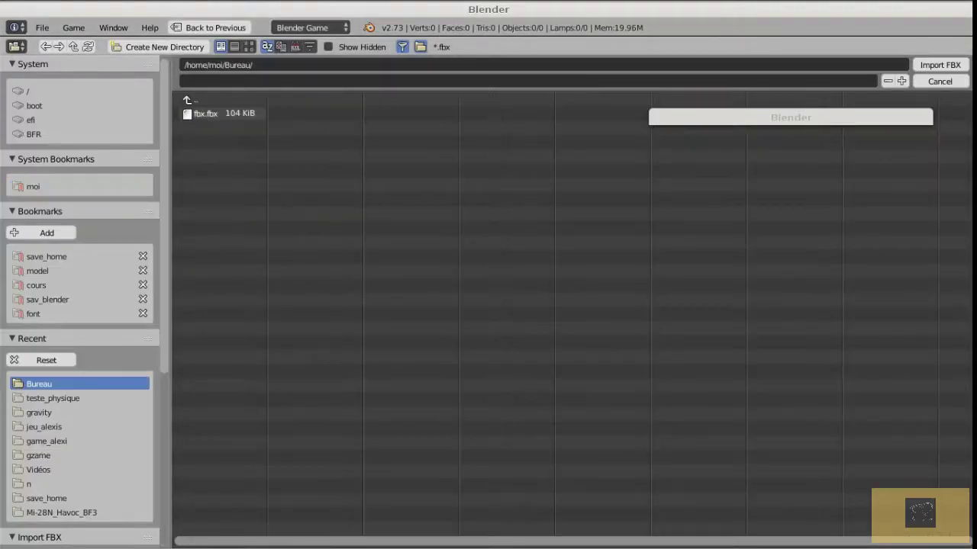
pyautogui.click(206, 113)
pyautogui.scroll(-8, 80, 305)
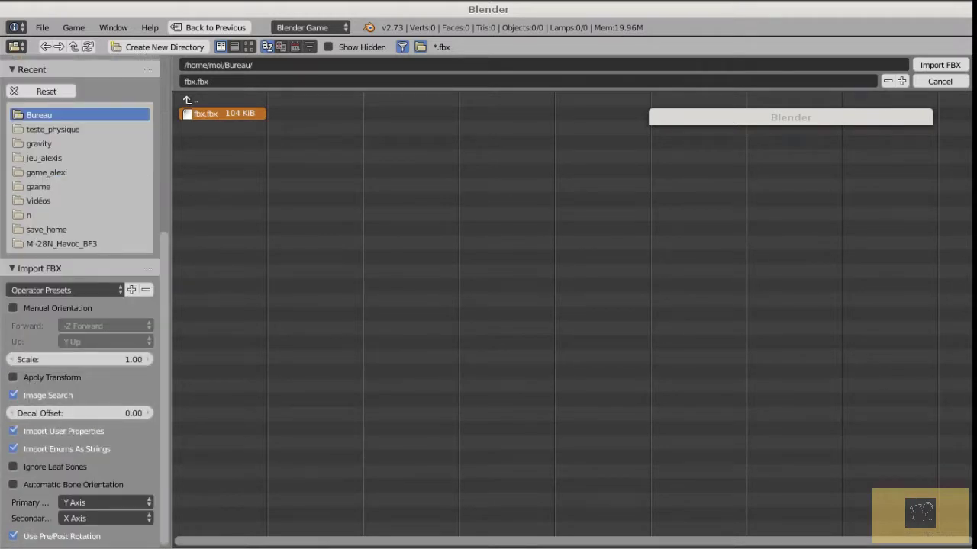
pyautogui.click(13, 395)
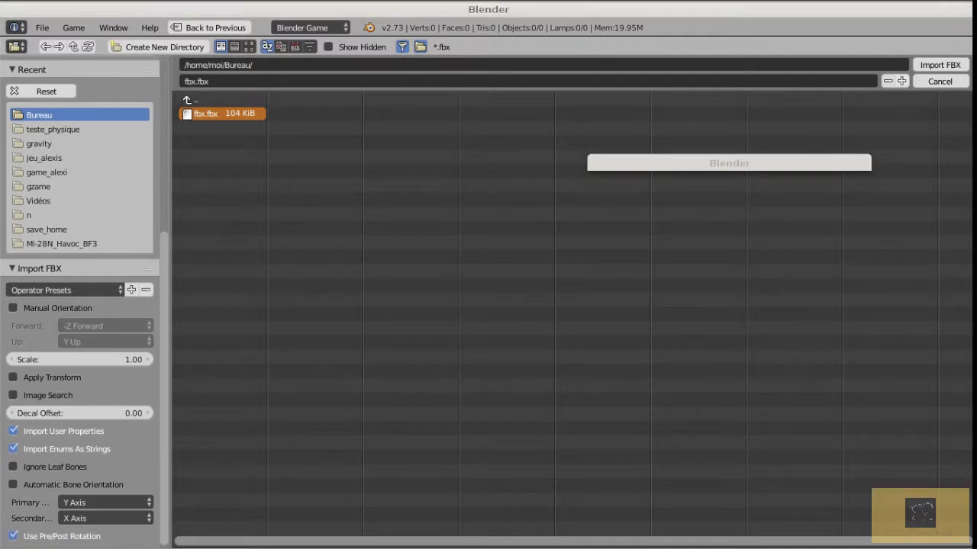
pyautogui.press('Return')
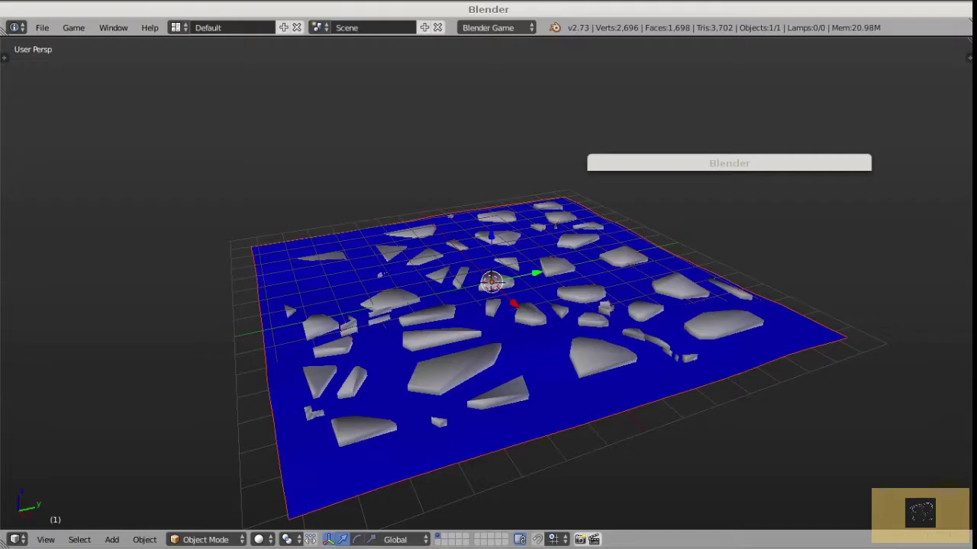
# Select the imported mer ocean and briefly test the scene in the game engine.
pyautogui.press('z')
pyautogui.rightClick(446, 325)
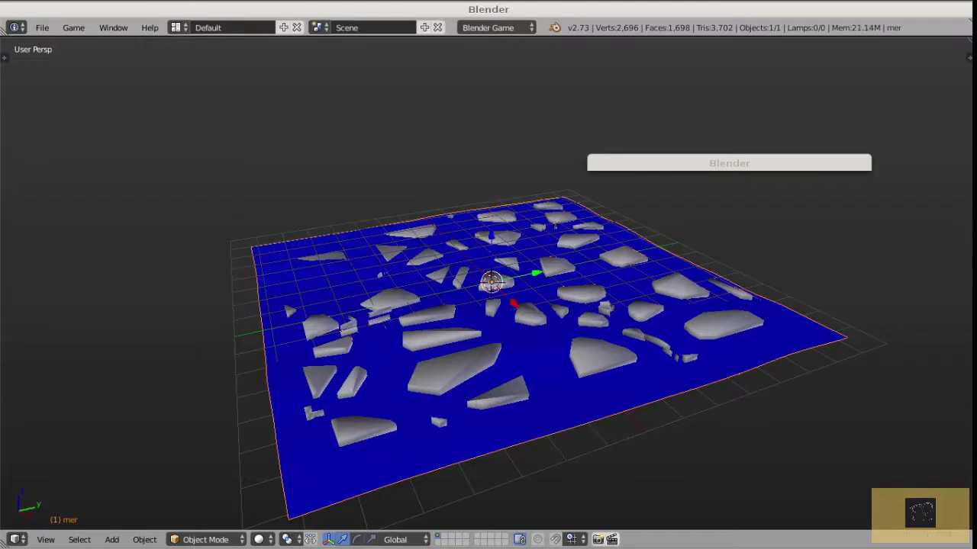
pyautogui.press('z')
pyautogui.moveTo(427, 281); pyautogui.dragTo(510, 231, button='middle')
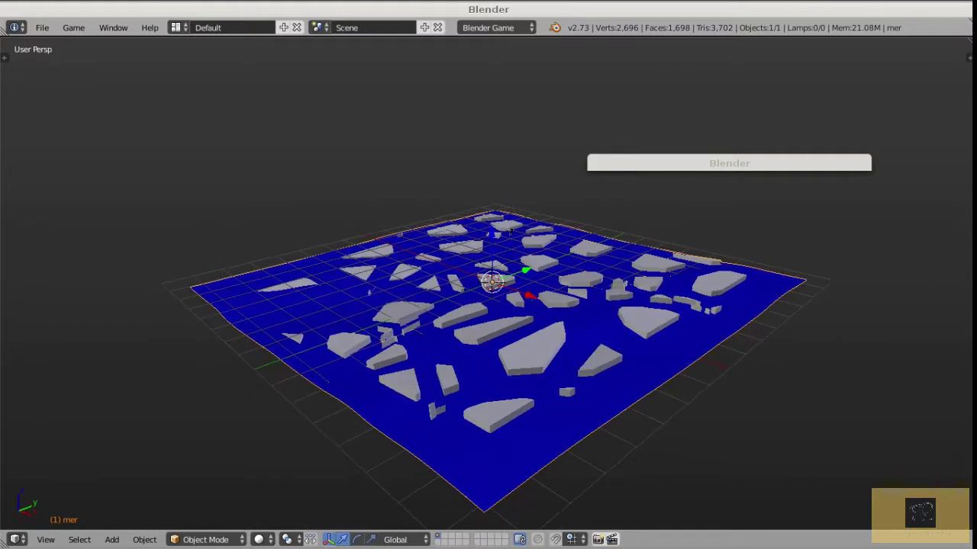
pyautogui.press('p')
pyautogui.press('Escape')
# Split off a second area below the 3D view and show the Dope Sheet in it.
pyautogui.moveTo(971, 39); pyautogui.dragTo(971, 356)
pyautogui.click(15, 539)
pyautogui.click(42, 465)
pyautogui.moveTo(366, 451); pyautogui.dragTo(395, 450, button='middle')
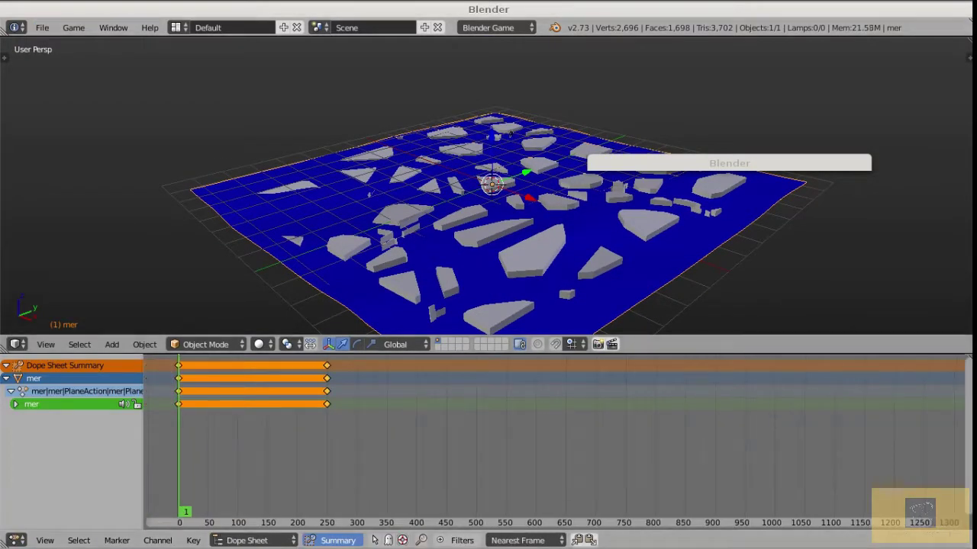
pyautogui.click(42, 27)
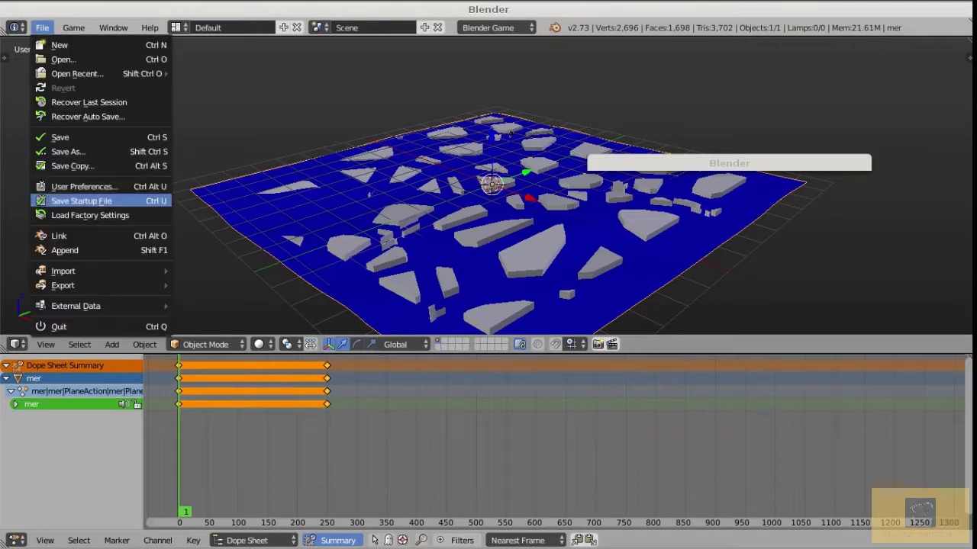
pyautogui.moveTo(76, 285)
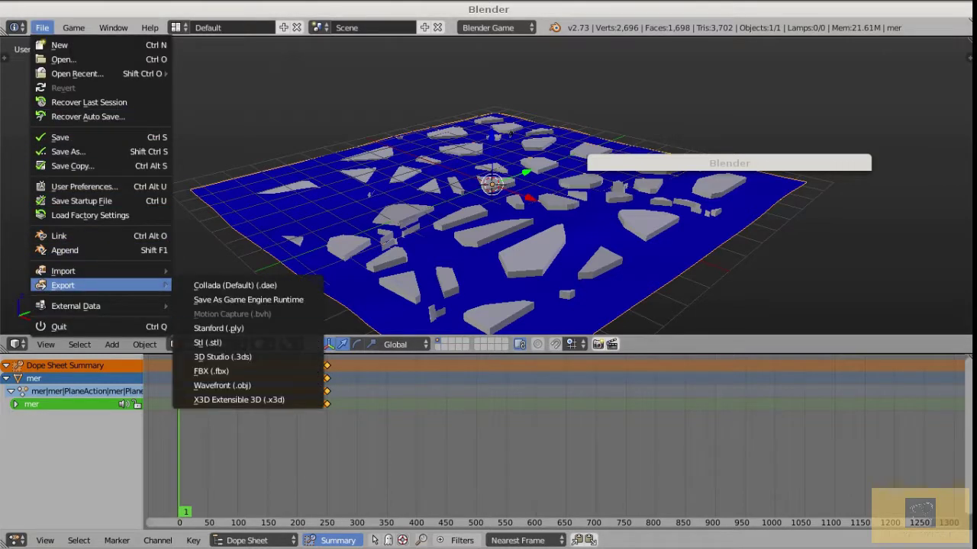
pyautogui.click(248, 299)
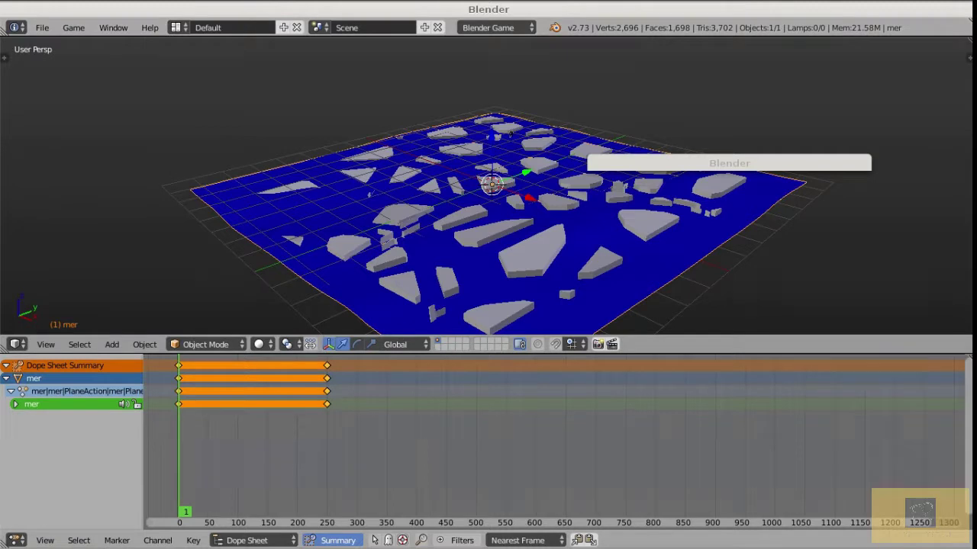
# Search the add-ons in the user preferences for mdd and enable the NewTek MDD format add-on.
pyautogui.hotkey('ctrl', 'alt', 'u')
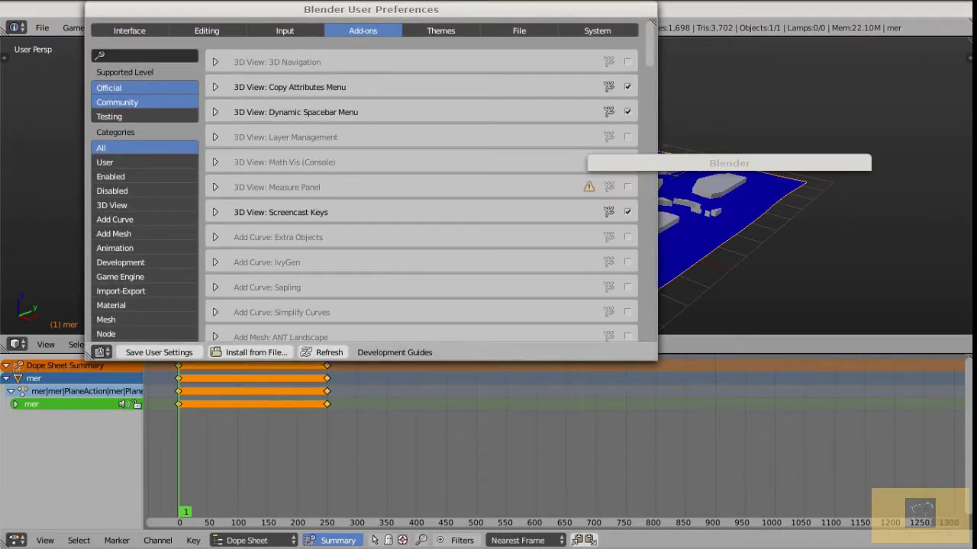
pyautogui.click(145, 55)
pyautogui.write('mdd')
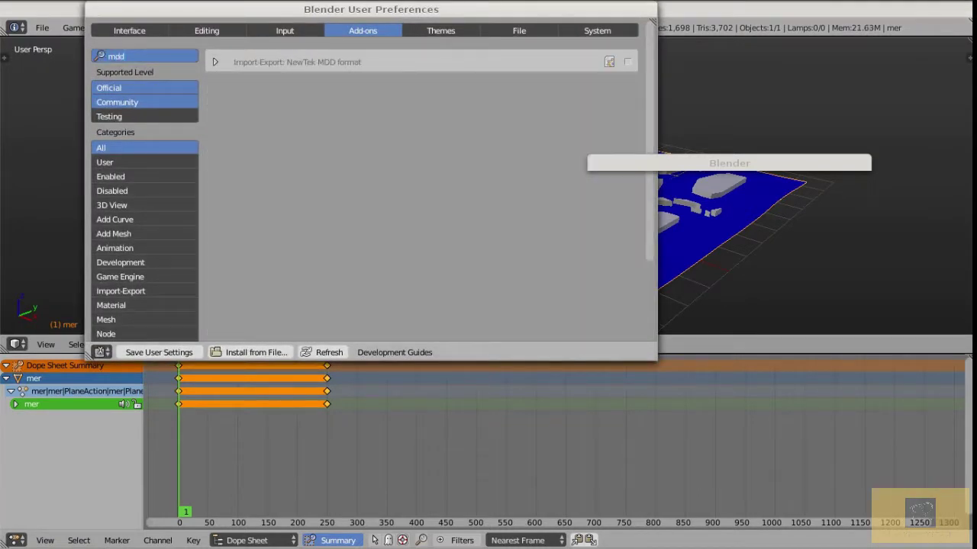
pyautogui.press('Return')
pyautogui.click(628, 62)
pyautogui.hotkey('alt', 'F4')
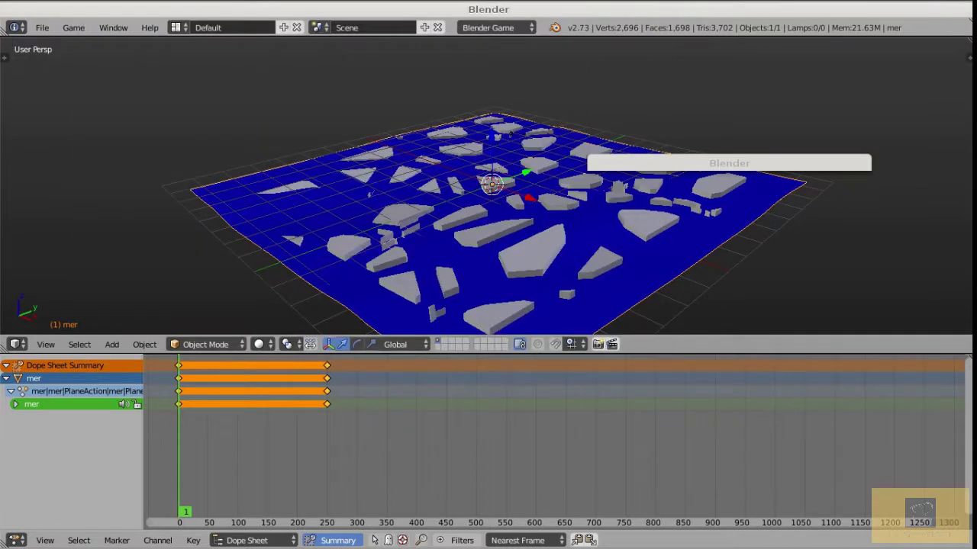
# Import the Lightwave Point Cache mdd.mdd from the Bureau folder onto the ocean, with start frame 1 and step 1.
pyautogui.click(41, 28)
pyautogui.moveTo(76, 270)
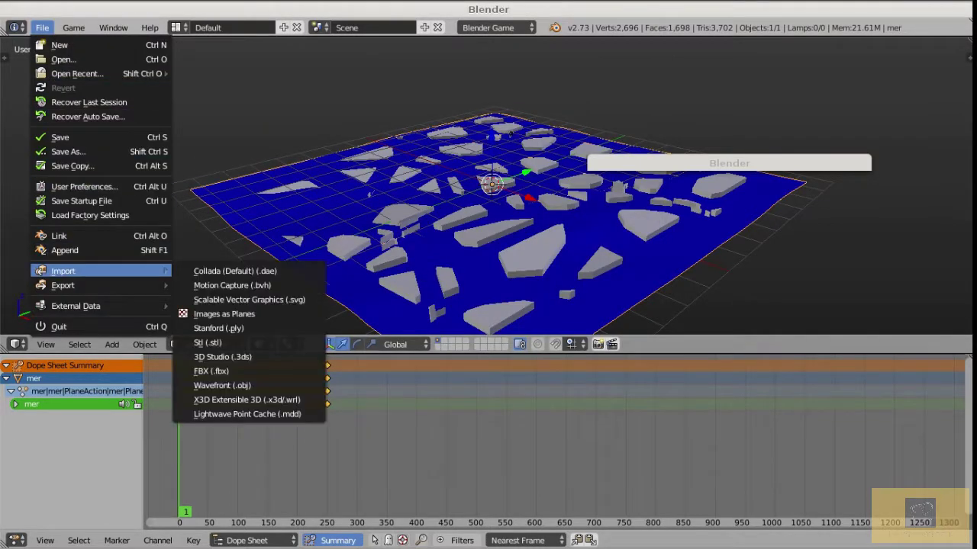
pyautogui.click(247, 413)
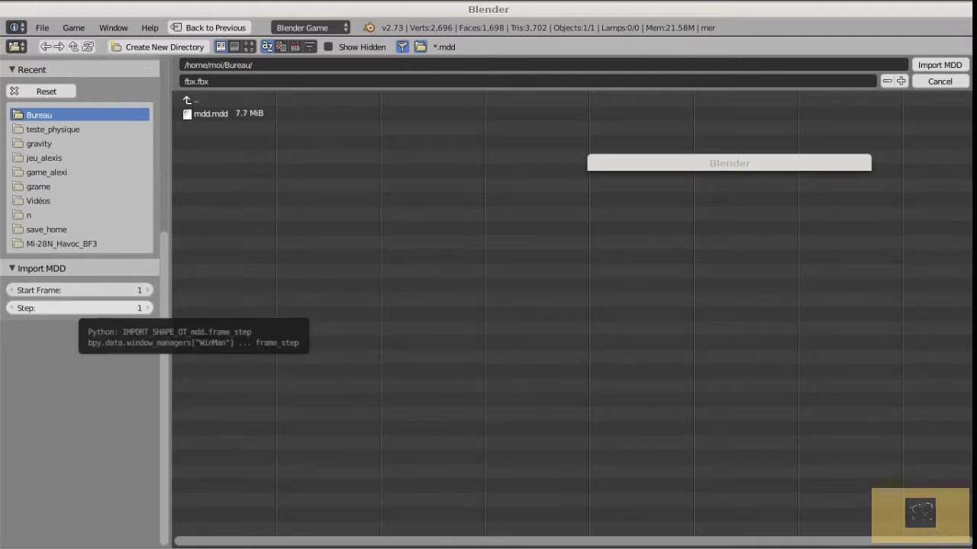
pyautogui.click(211, 114)
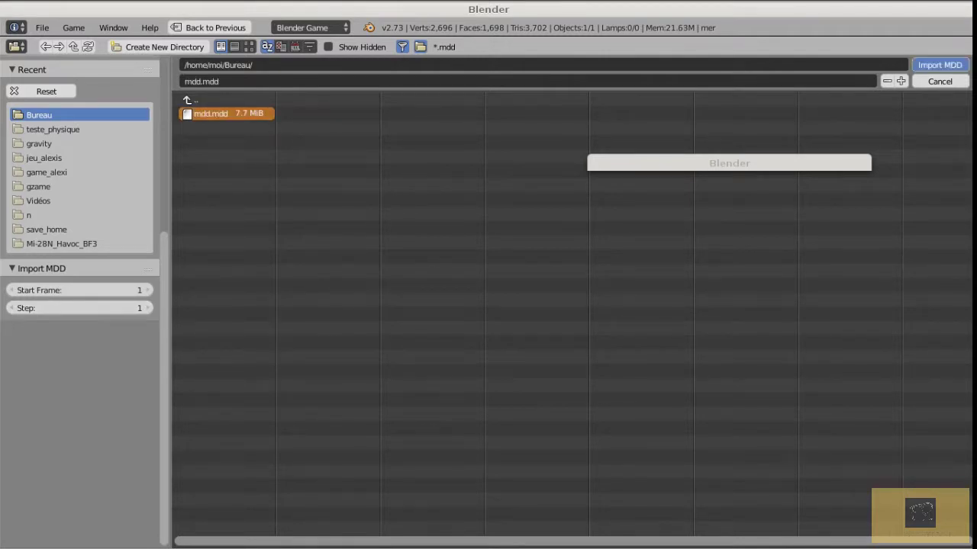
pyautogui.press('Return')
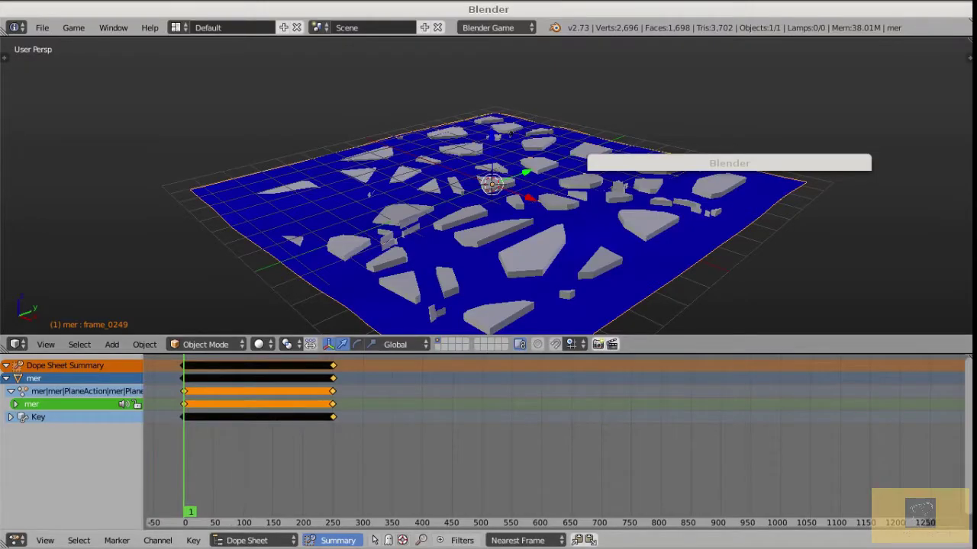
# Show the ocean's shape keys in the Shape Key Editor, rename their action to mer and give it a fake user.
pyautogui.click(247, 540)
pyautogui.click(260, 493)
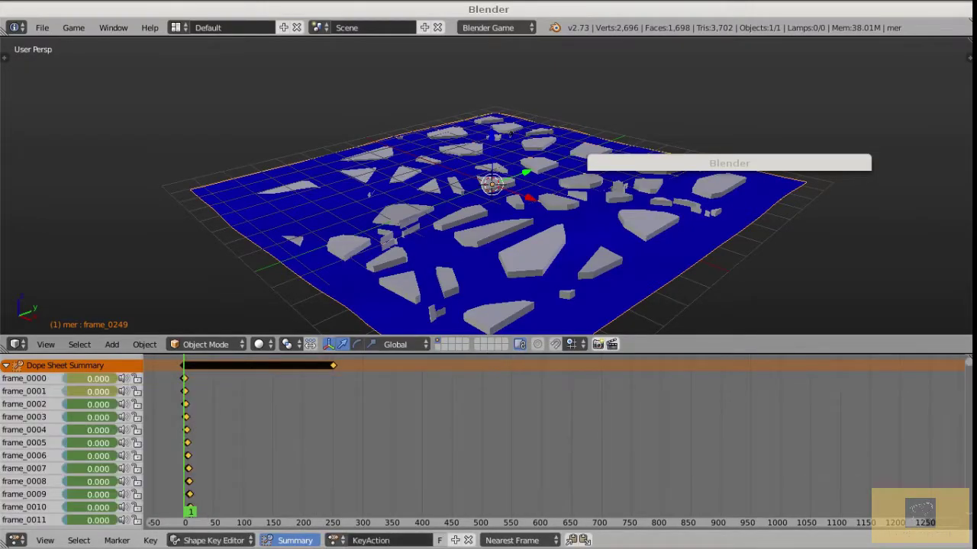
pyautogui.doubleClick(370, 540)
pyautogui.write('mer')
pyautogui.press('Return')
pyautogui.click(439, 540)
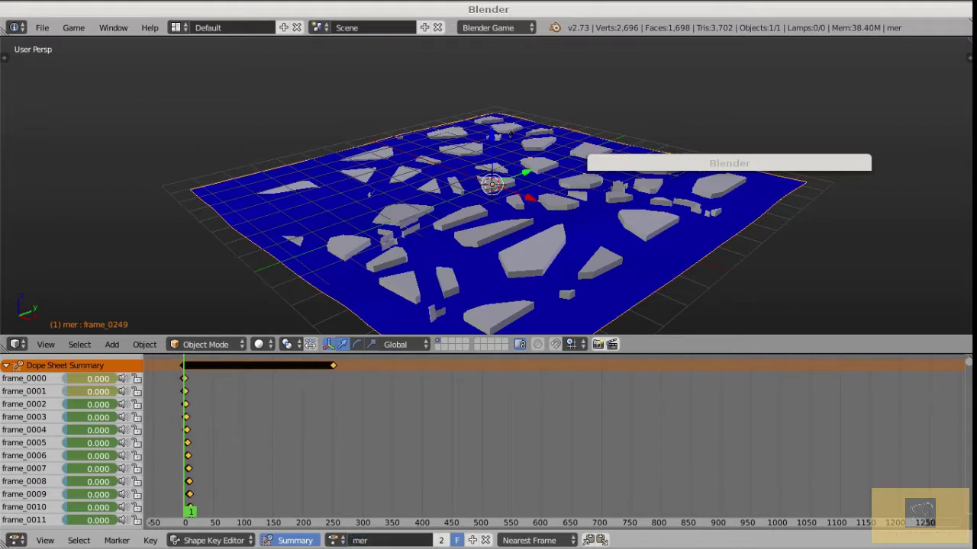
# Set the frame_0000 shape key to 1.000 at frame 1, play the ocean animation and return to the first frame.
pyautogui.moveTo(428, 450); pyautogui.dragTo(481, 450, button='middle')
pyautogui.moveTo(72, 379); pyautogui.dragTo(118, 378)
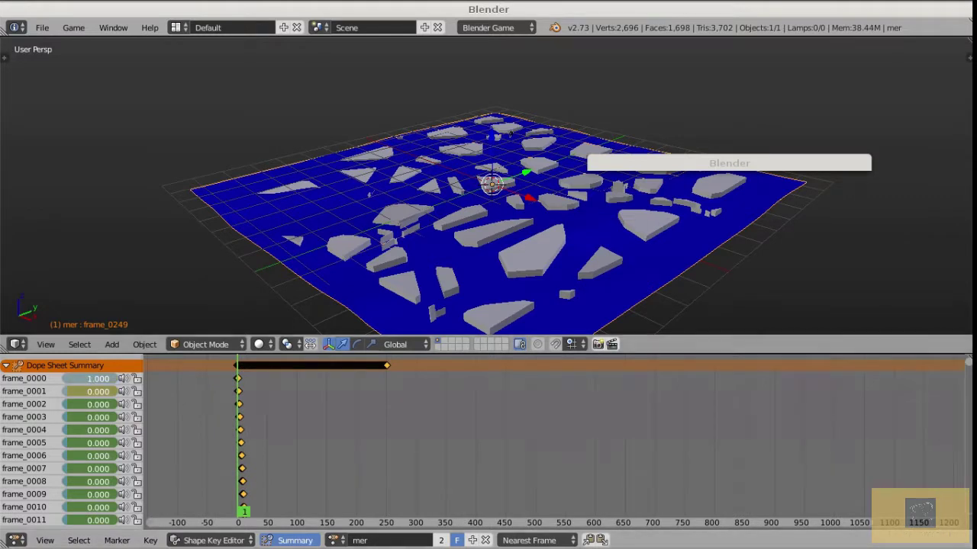
pyautogui.hotkey('alt', 'a')
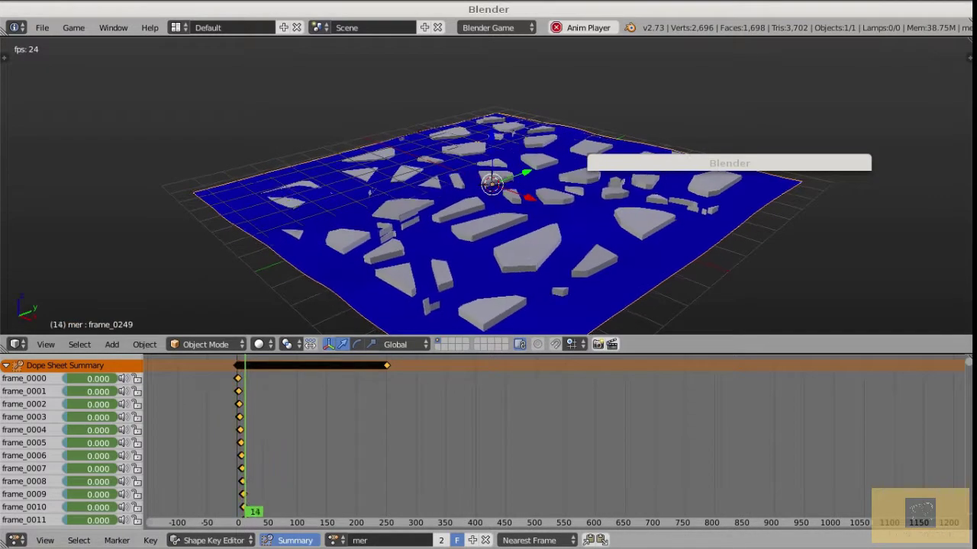
pyautogui.moveTo(775, 139); pyautogui.dragTo(834, 94)
pyautogui.doubleClick(834, 95)
pyautogui.doubleClick(834, 94)
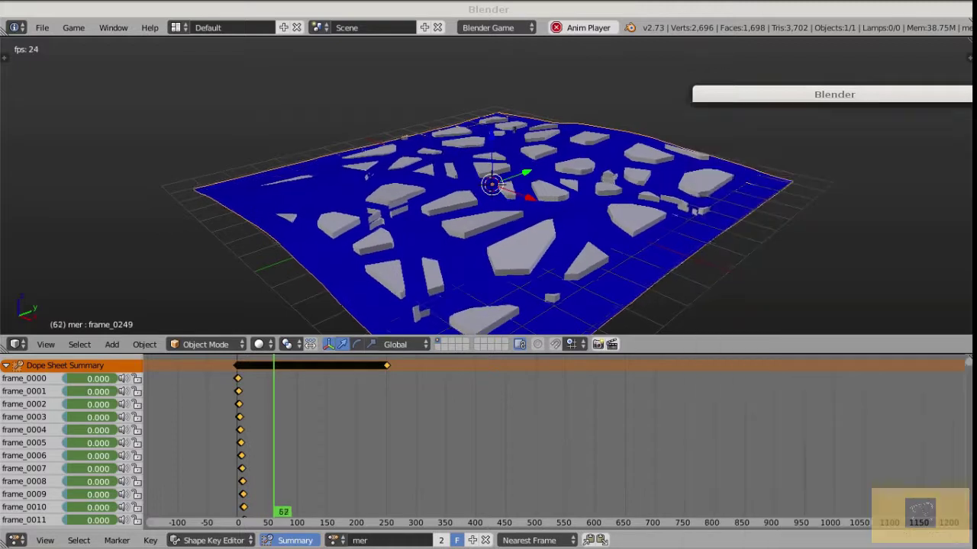
pyautogui.hotkey('alt', 'a')
pyautogui.hotkey('shift', 'Down')
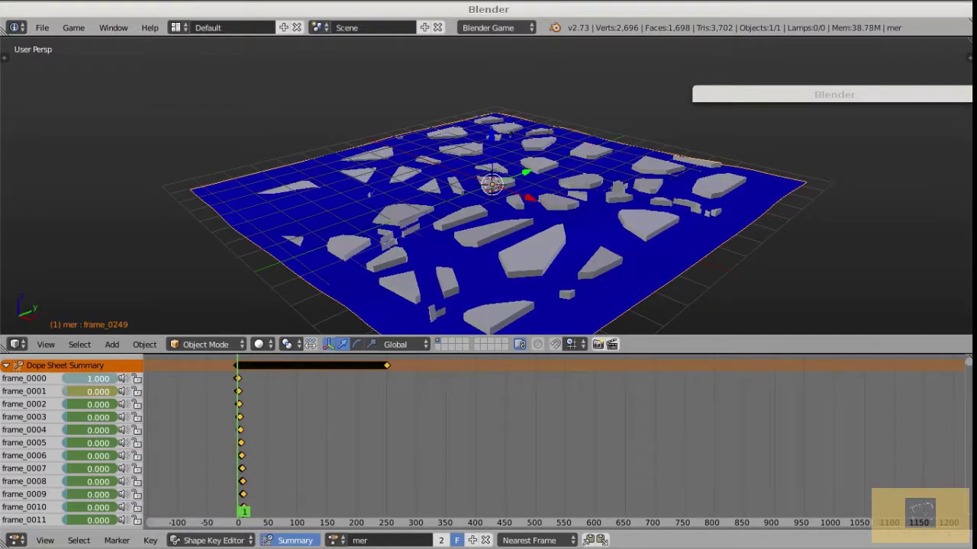
# Add a point lamp, raise it along the Z axis above the ocean and reposition it.
pyautogui.hotkey('shift', 'a')
pyautogui.moveTo(405, 377)
pyautogui.click(494, 375)
pyautogui.press('g')
pyautogui.press('z')
pyautogui.press('Return')
pyautogui.press('g')
pyautogui.press('Return')
# Duplicate the point lamp along the Y axis and inspect the lit ocean in textured shading.
pyautogui.hotkey('shift', 'd')
pyautogui.press('y')
pyautogui.press('Return')
pyautogui.moveTo(489, 229); pyautogui.dragTo(496, 168, button='middle')
pyautogui.scroll(3, 488, 229)
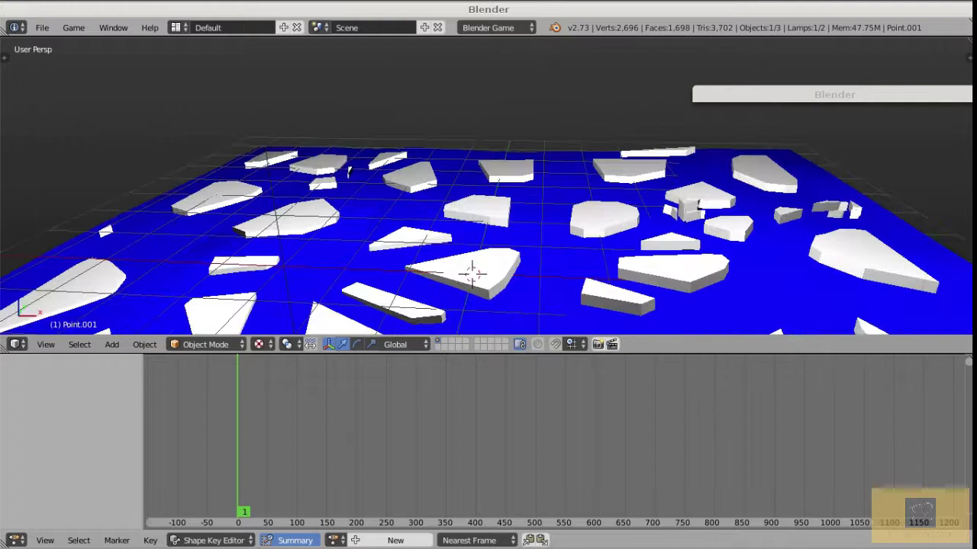
pyautogui.scroll(-4, 616, 221)
pyautogui.moveTo(717, 228); pyautogui.dragTo(617, 222, button='middle')
pyautogui.press('q')
pyautogui.press('Escape')
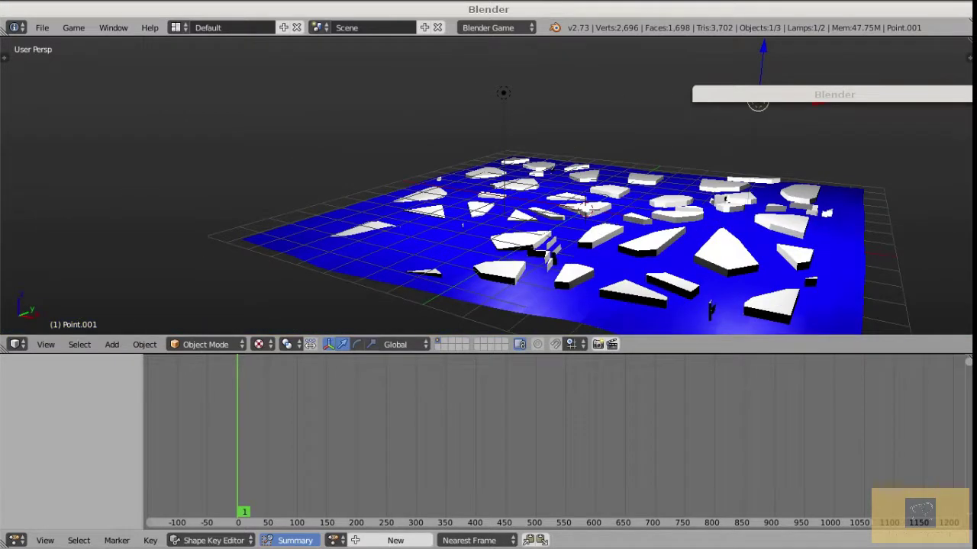
pyautogui.scroll(-3, 488, 198)
pyautogui.moveTo(489, 199); pyautogui.dragTo(450, 202, button='middle')
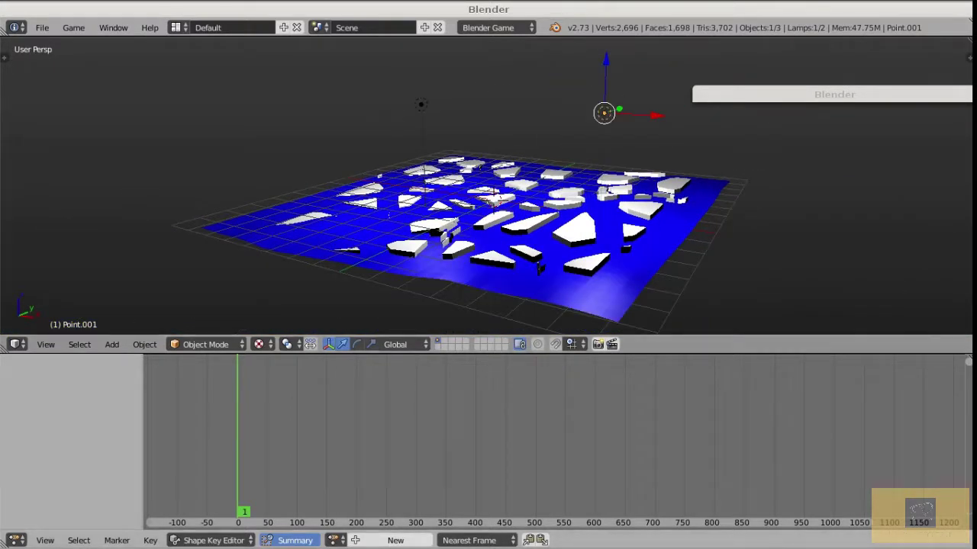
# Replace the Shape Key Editor with the Logic Editor, add an Always sensor to the selected lamp and hide the game properties.
pyautogui.click(16, 541)
pyautogui.click(45, 351)
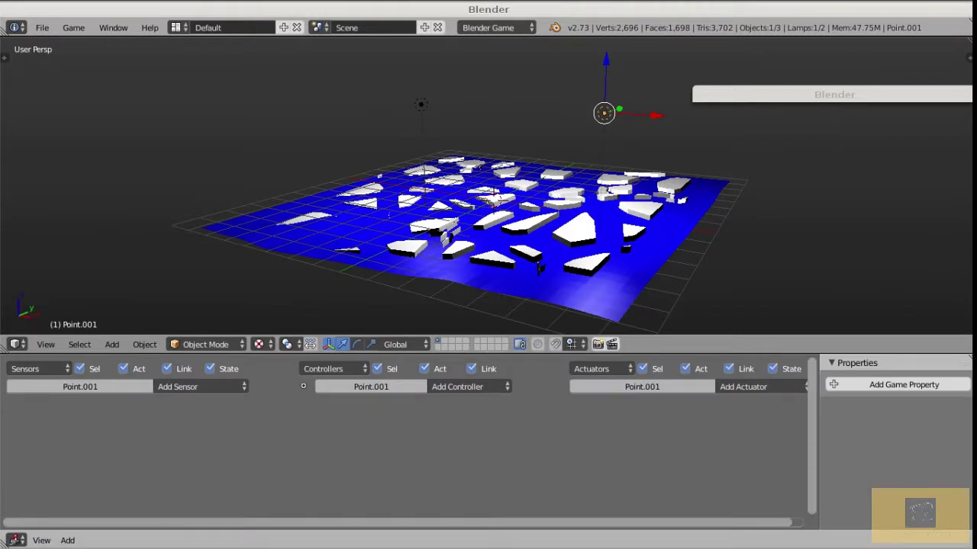
pyautogui.click(200, 387)
pyautogui.click(191, 358)
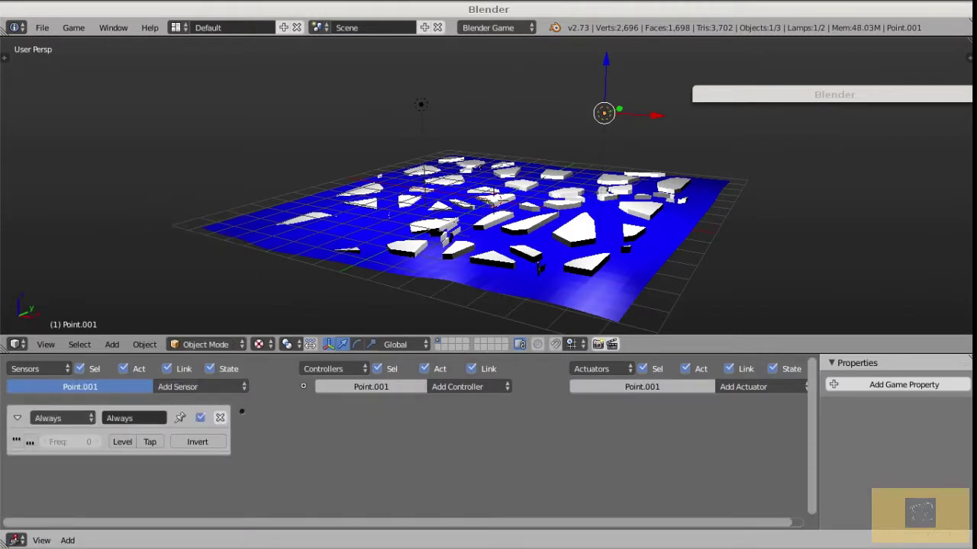
pyautogui.press('n')
# Add an Action actuator that plays the mer action and connect the Always sensor to it.
pyautogui.click(763, 387)
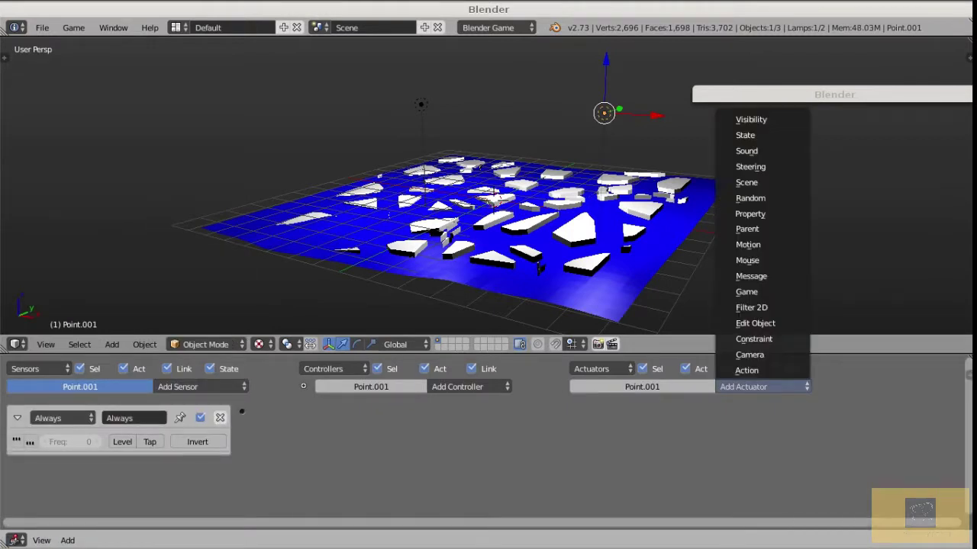
pyautogui.click(746, 370)
pyautogui.click(643, 461)
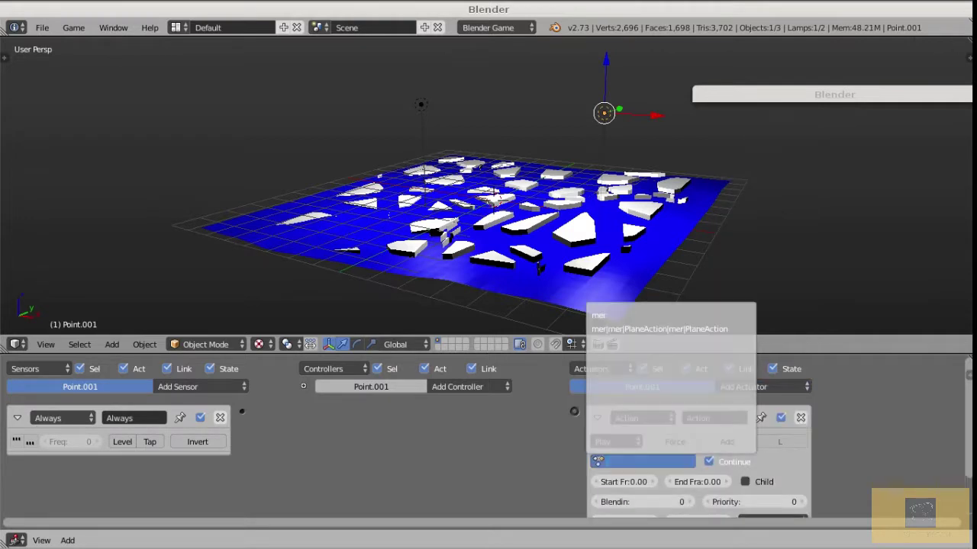
pyautogui.press('Return')
pyautogui.moveTo(241, 412); pyautogui.dragTo(574, 412)
# Set the lamp's Action actuator to play the mer action from frame 1 to frame 250.
pyautogui.click(623, 482)
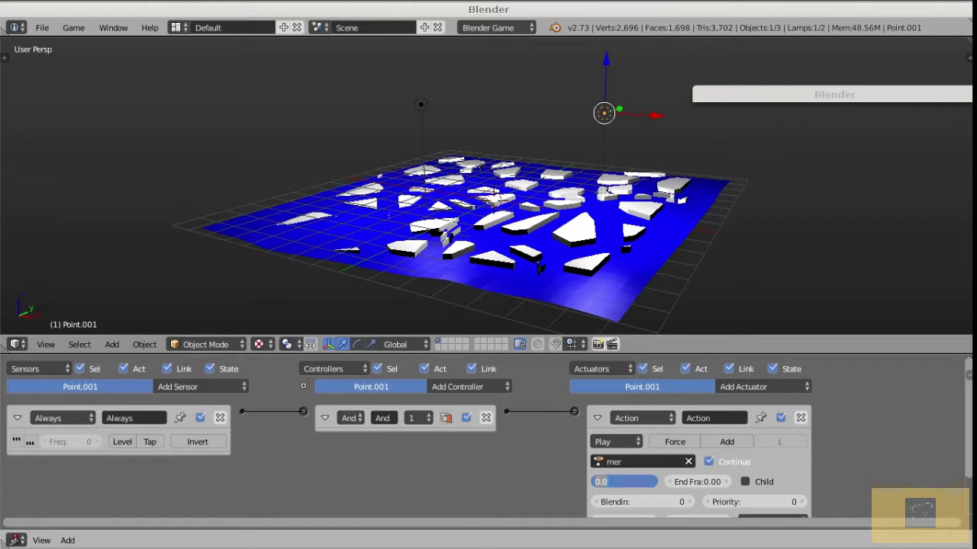
pyautogui.press('Tab')
pyautogui.write('25')
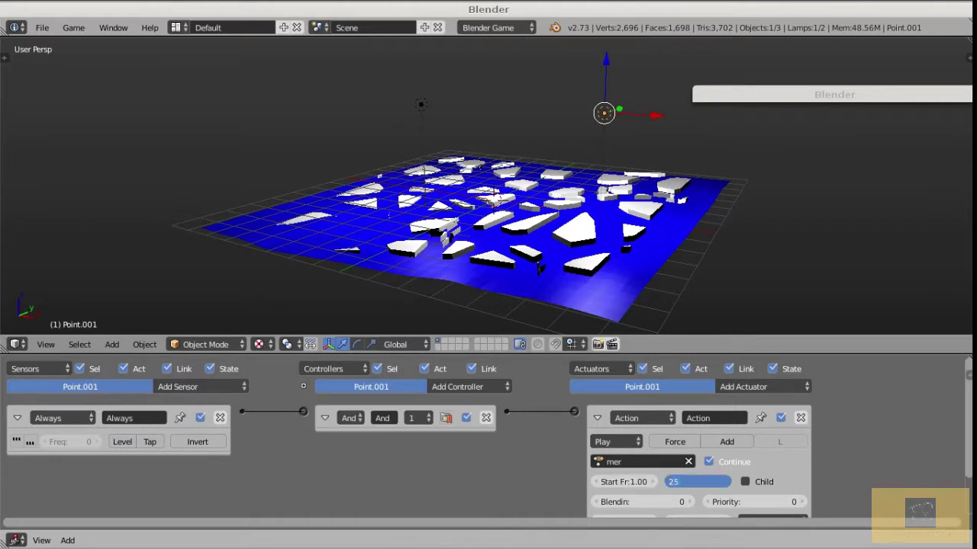
pyautogui.write('0')
pyautogui.press('Return')
pyautogui.scroll(-2, 619, 481)
pyautogui.moveTo(603, 473); pyautogui.dragTo(591, 455, button='middle')
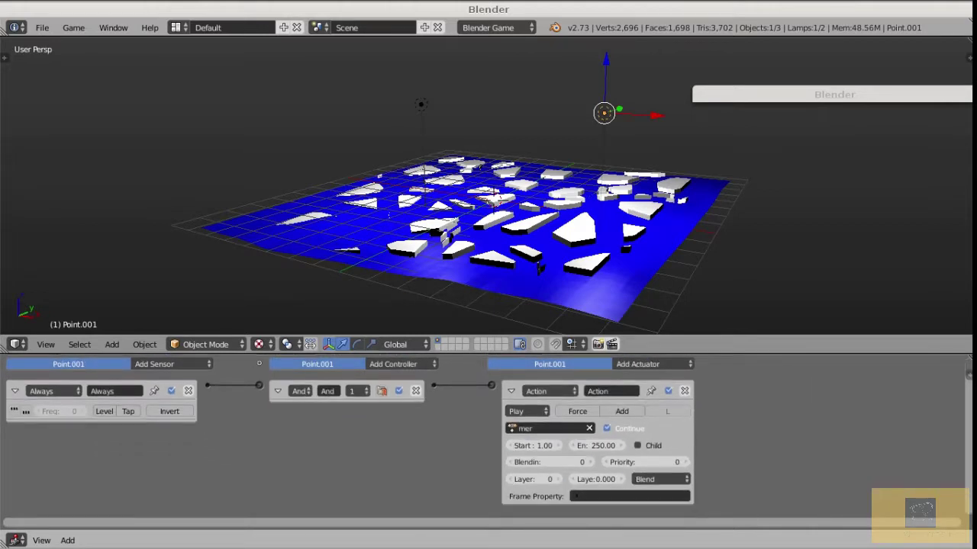
# Collapse the lamp's Action, And and Always logic bricks.
pyautogui.click(511, 391)
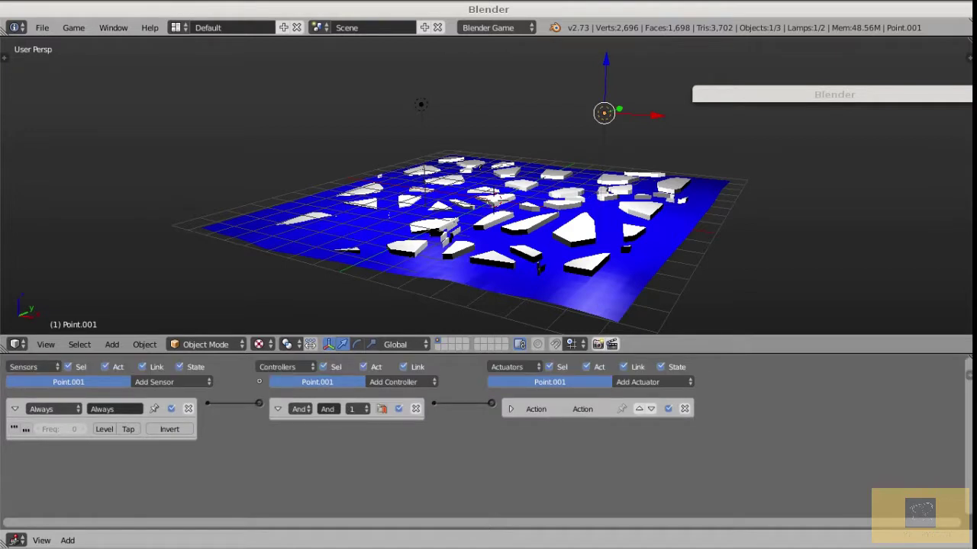
pyautogui.click(277, 409)
pyautogui.click(14, 409)
pyautogui.scroll(5, 464, 155)
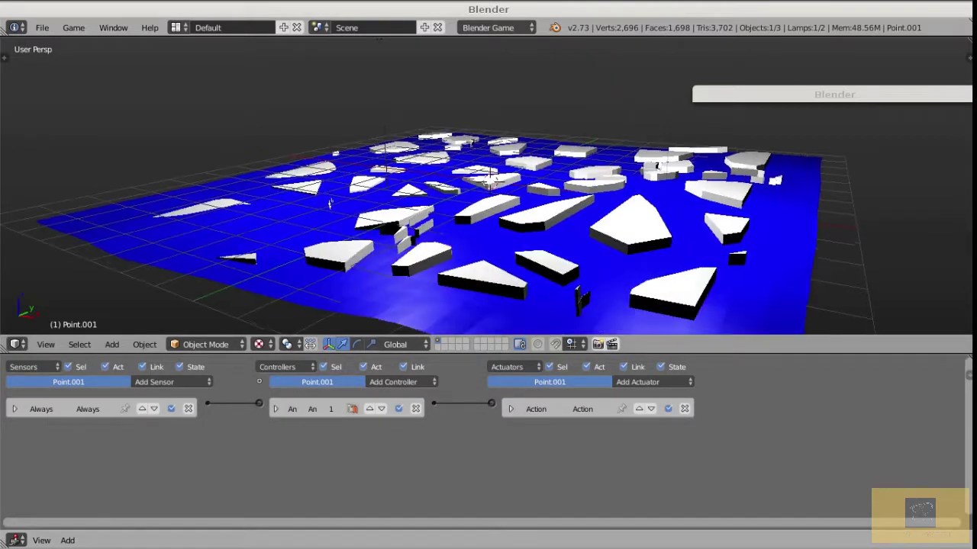
# Set the playback type of the lamp's Action actuator to Flipper and collapse the brick again.
pyautogui.click(511, 409)
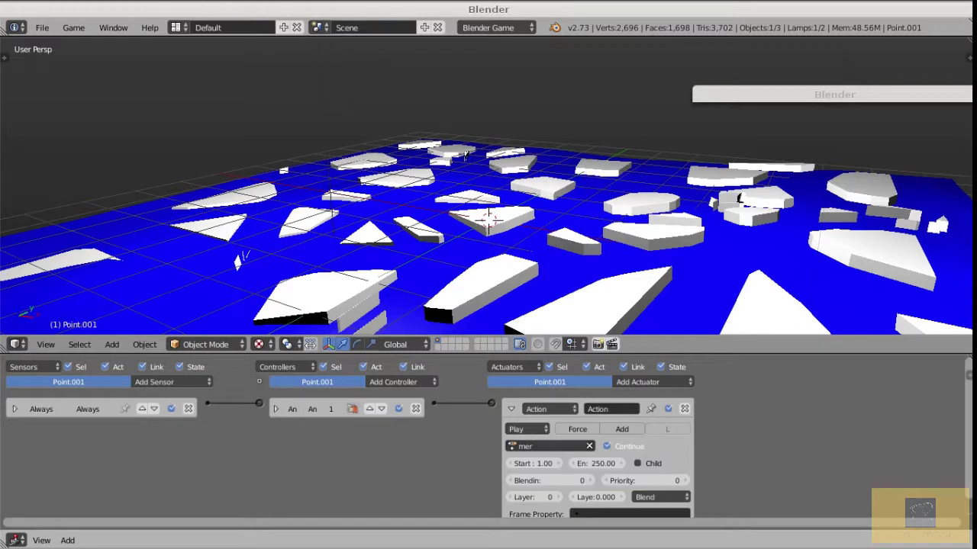
pyautogui.click(526, 429)
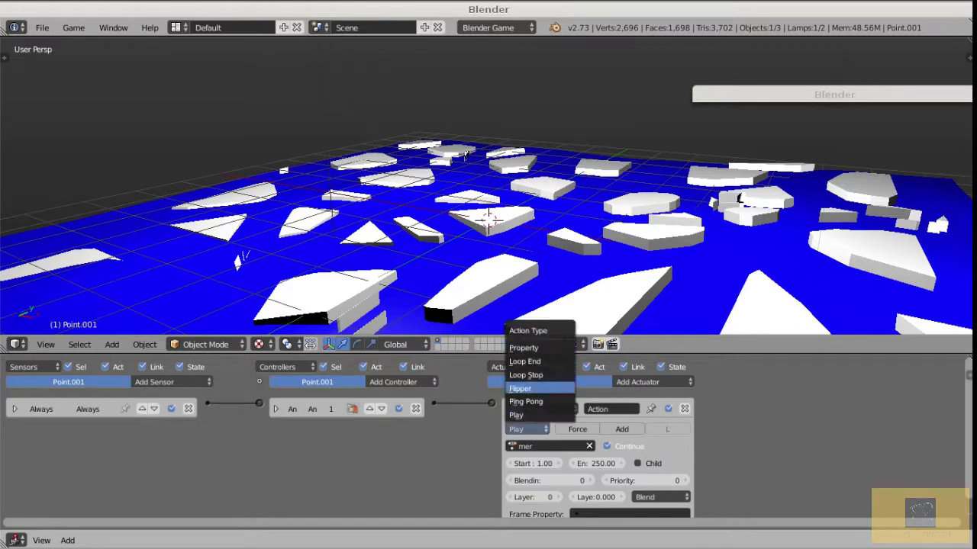
pyautogui.click(527, 388)
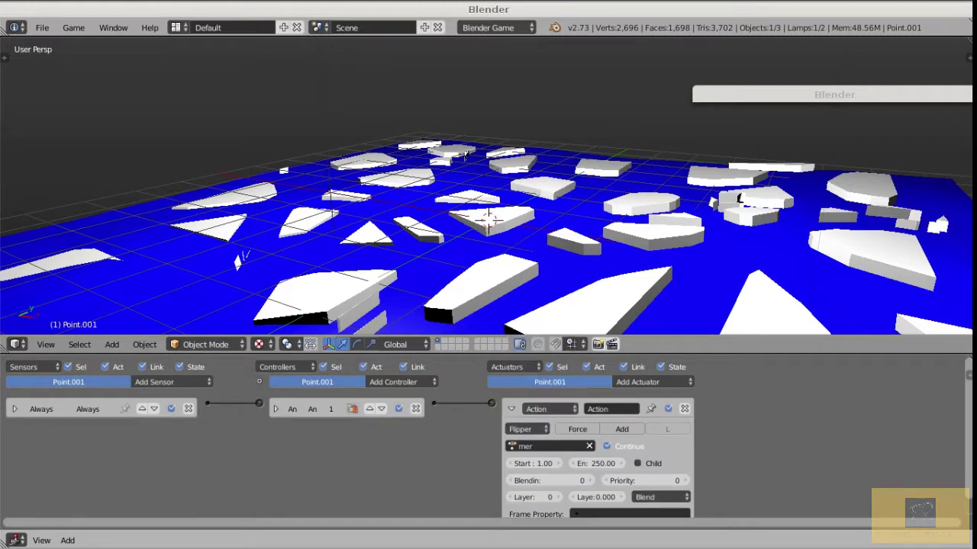
pyautogui.click(510, 409)
pyautogui.scroll(-3, 588, 313)
pyautogui.scroll(2, 587, 313)
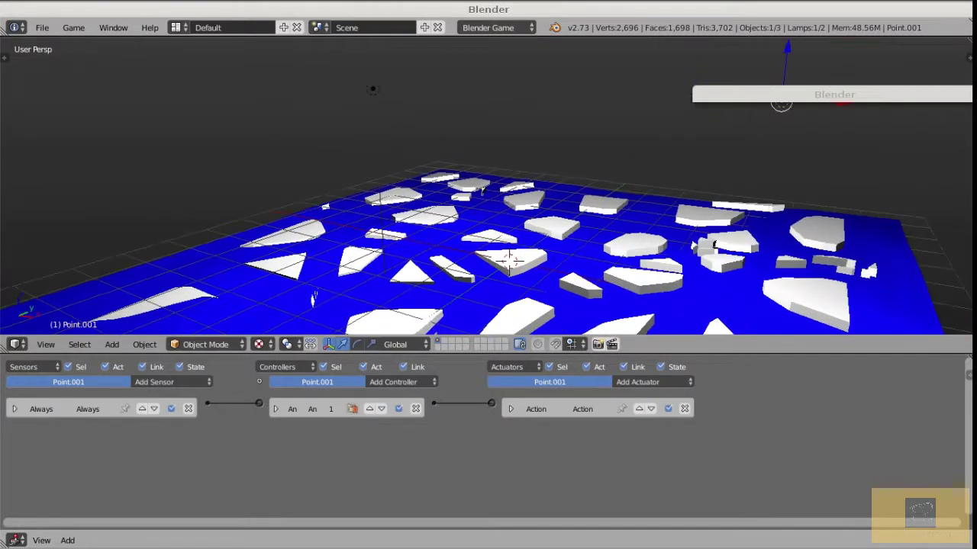
# Maximize the 3D view, run the game to check whether the ocean animates, and return to the split layout.
pyautogui.hotkey('ctrl', 'Up')
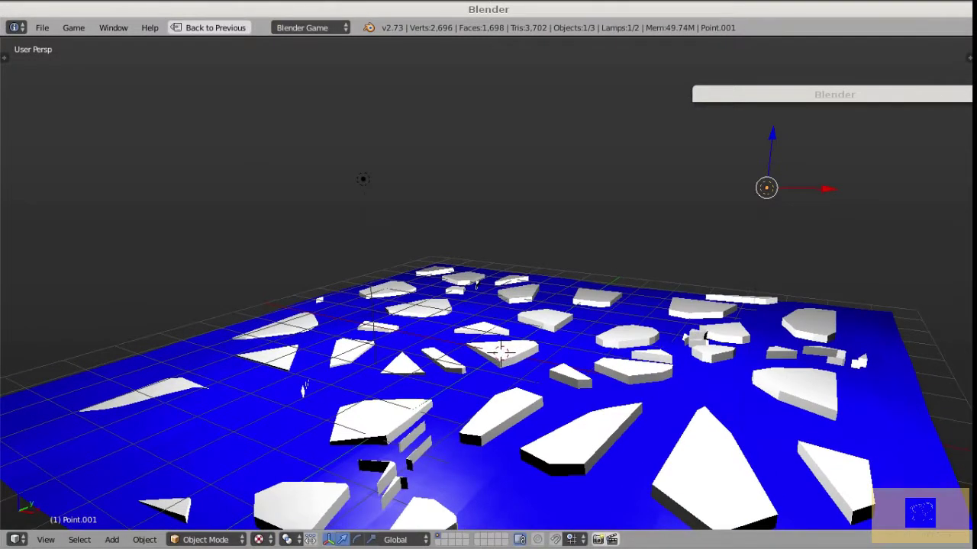
pyautogui.press('p')
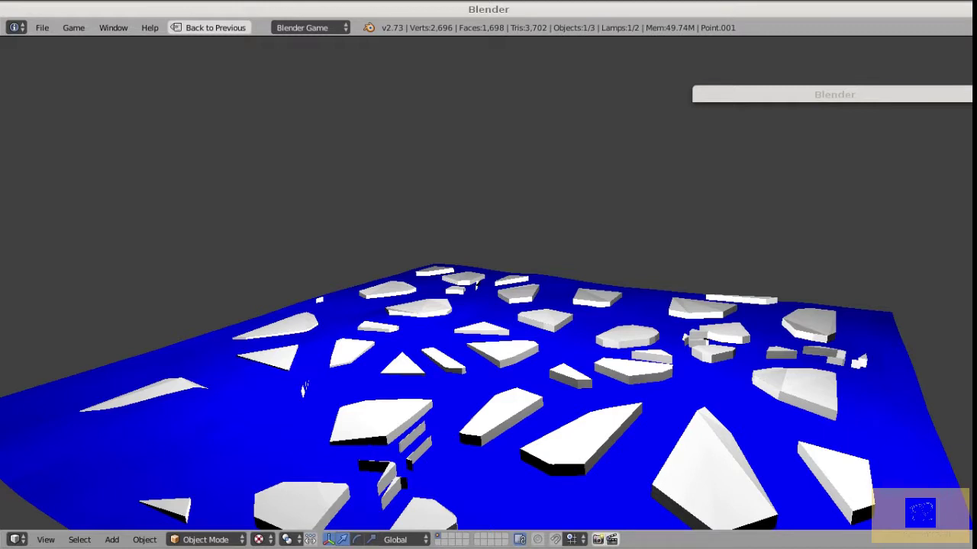
pyautogui.press('Escape')
pyautogui.hotkey('ctrl', 'Up')
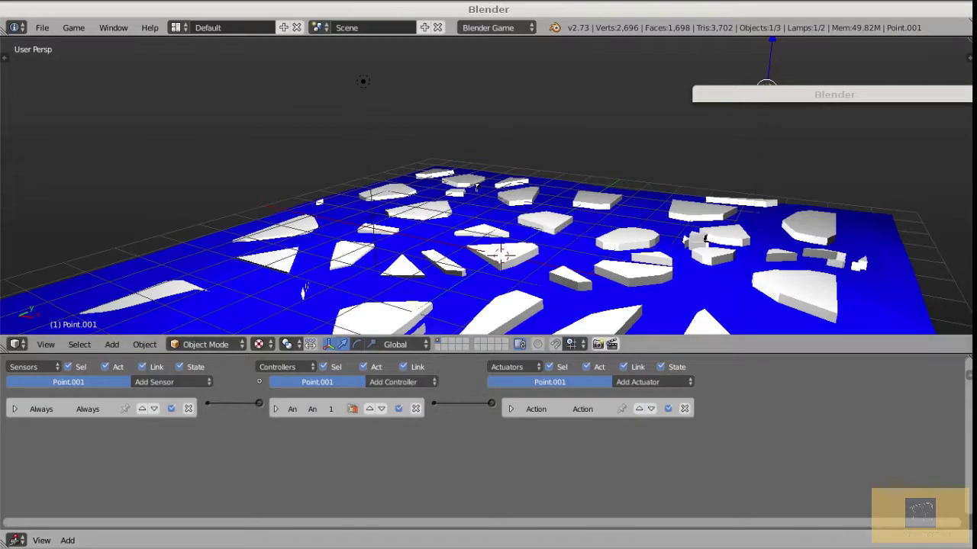
# Select the mer ocean mesh together with the lamp that carries the logic bricks, keeping the lamp active.
pyautogui.keyDown('shift'); pyautogui.moveTo(500, 255); pyautogui.dragTo(494, 264, button='middle'); pyautogui.keyUp('shift')
pyautogui.keyDown('shift'); pyautogui.moveTo(731, 117); pyautogui.dragTo(686, 133, button='middle'); pyautogui.keyUp('shift')
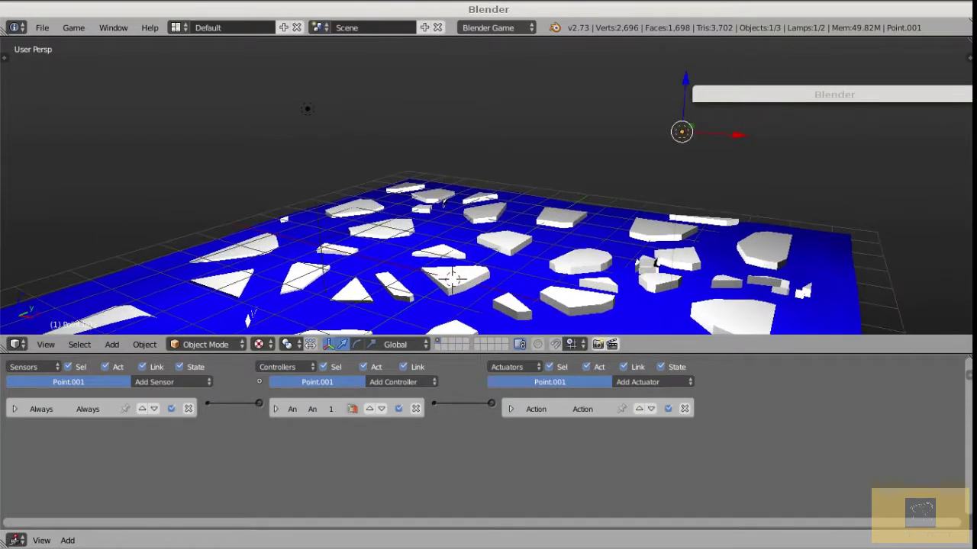
pyautogui.scroll(1, 685, 133)
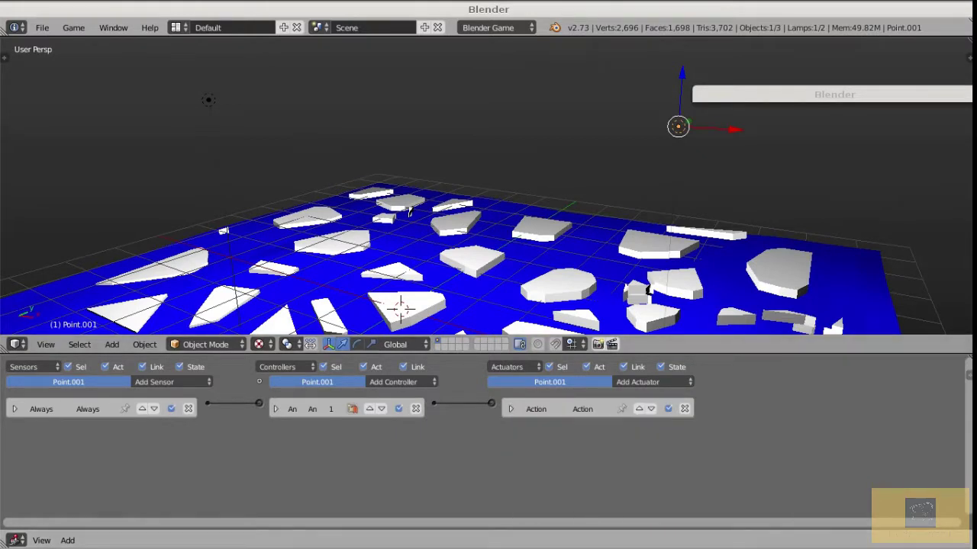
pyautogui.scroll(-4, 678, 127)
pyautogui.scroll(4, 531, 267)
pyautogui.rightClick(496, 287)
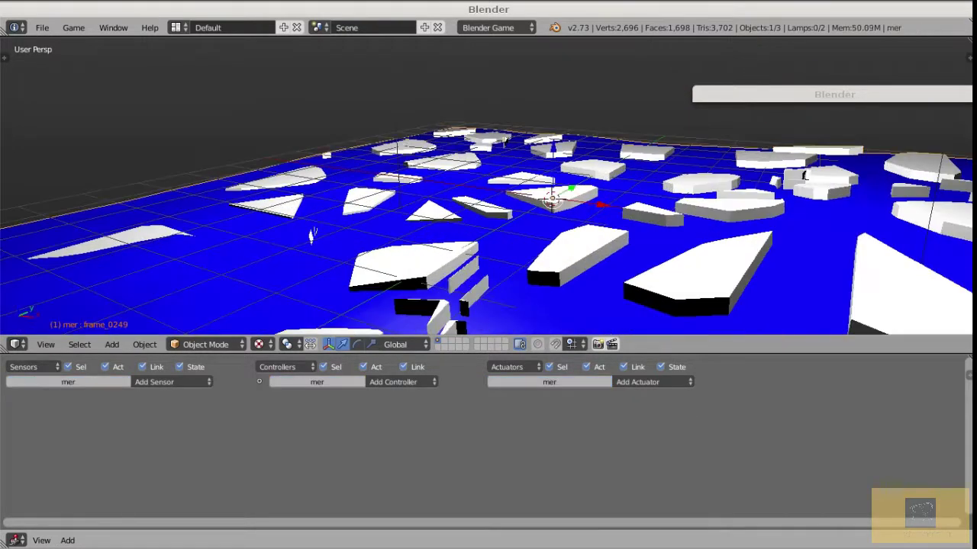
pyautogui.scroll(-4, 491, 286)
pyautogui.scroll(4, 488, 286)
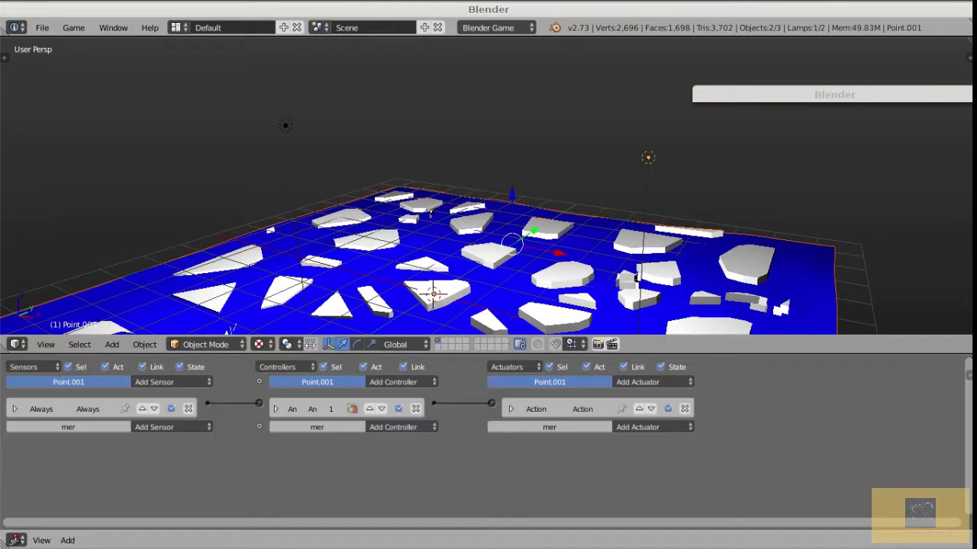
# Try to copy the lamp's game physics properties to the selected ocean mesh.
pyautogui.press('space')
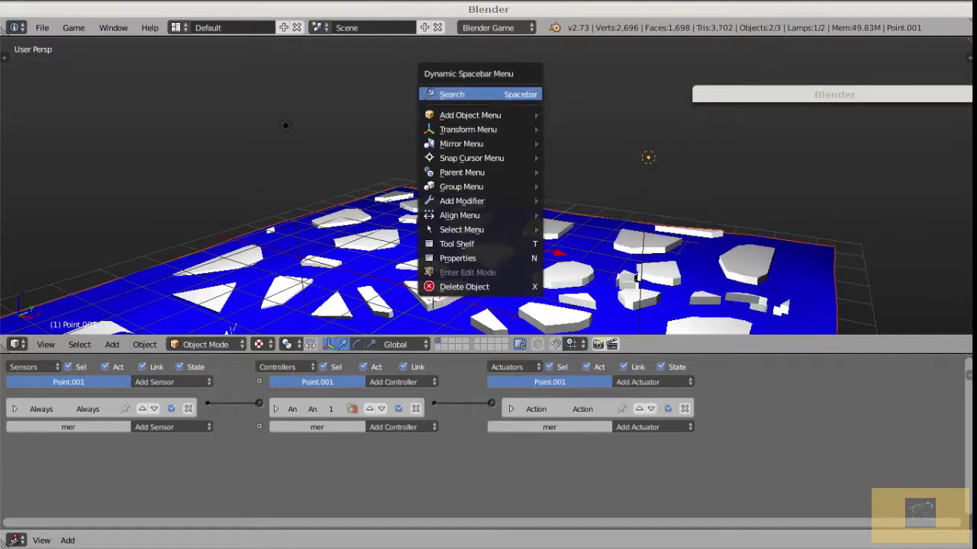
pyautogui.click(496, 94)
pyautogui.write('copy')
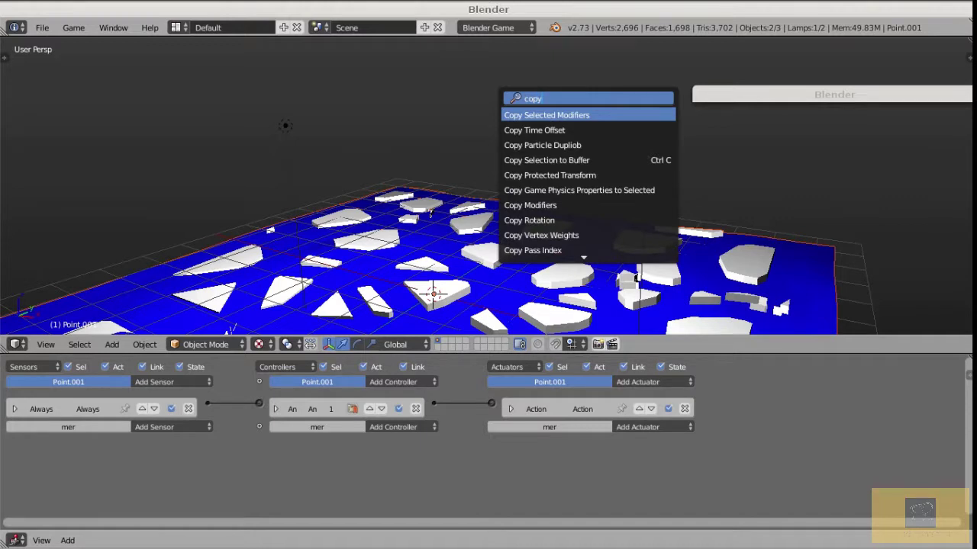
pyautogui.scroll(-1, 584, 250)
pyautogui.scroll(-7, 584, 244)
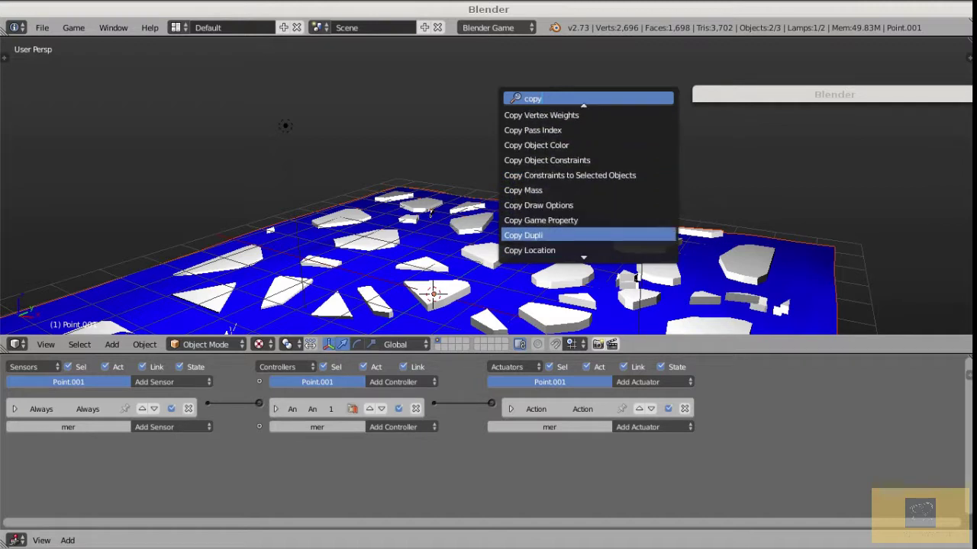
pyautogui.press('Up')
pyautogui.scroll(8, 587, 183)
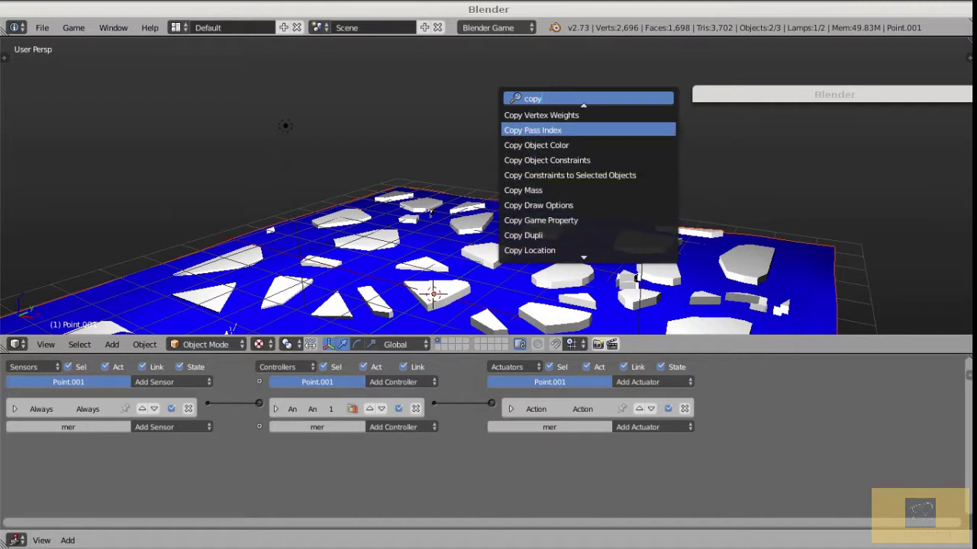
pyautogui.press('Up')
pyautogui.press('Up')
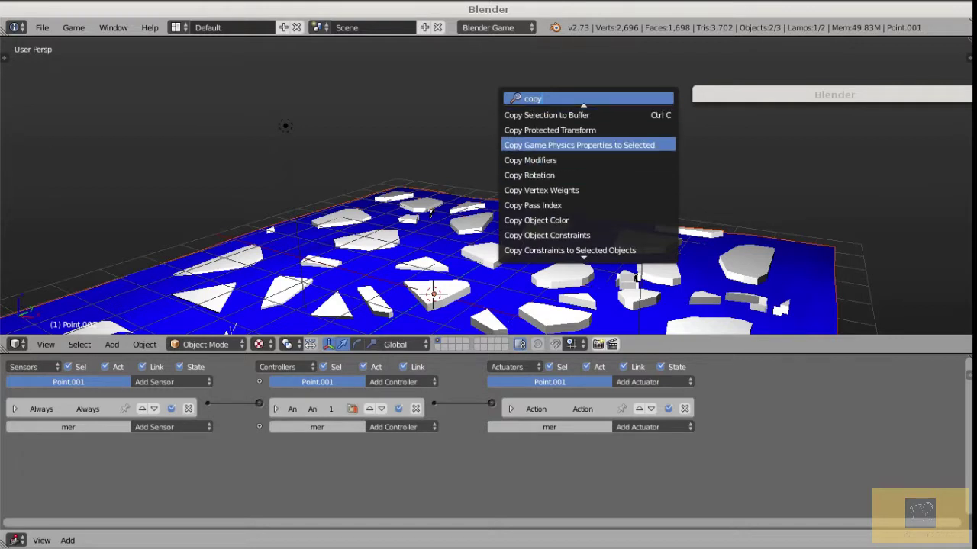
pyautogui.press('Return')
# Reselect the lamp and add the ocean mesh to the selection as the active object.
pyautogui.rightClick(430, 215)
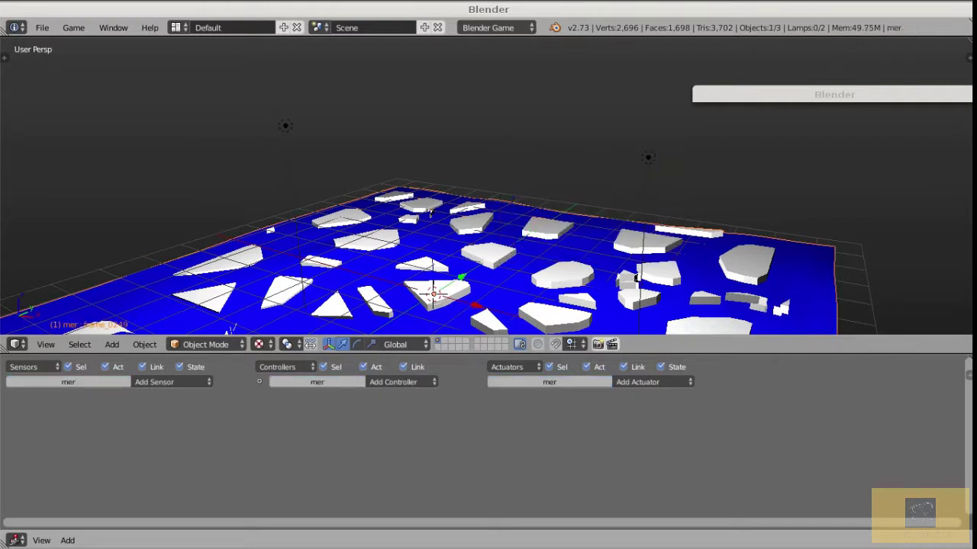
pyautogui.rightClick(648, 157)
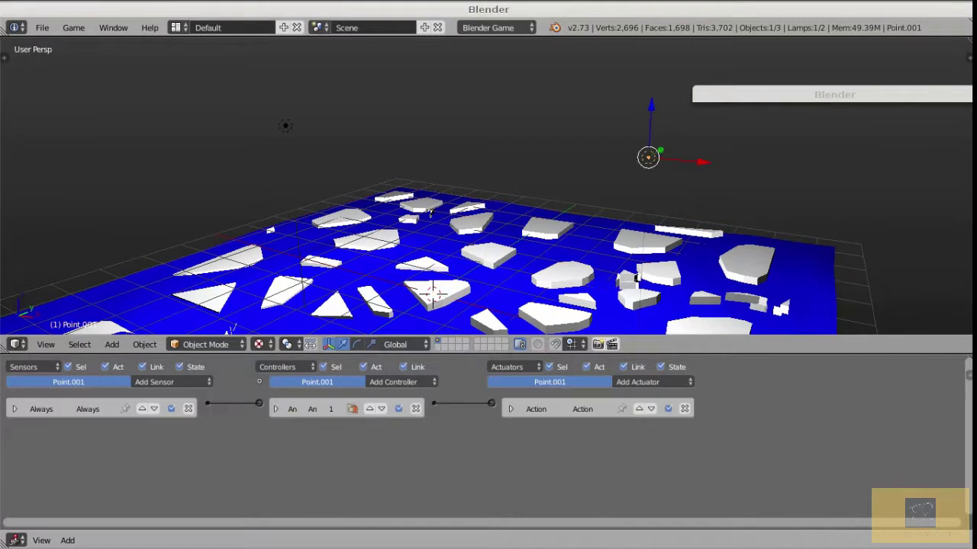
pyautogui.keyDown('shift'); pyautogui.rightClick(488, 254); pyautogui.keyUp('shift')
# Search the operators for copy and try one of the copy commands with the ocean mesh active.
pyautogui.press('space')
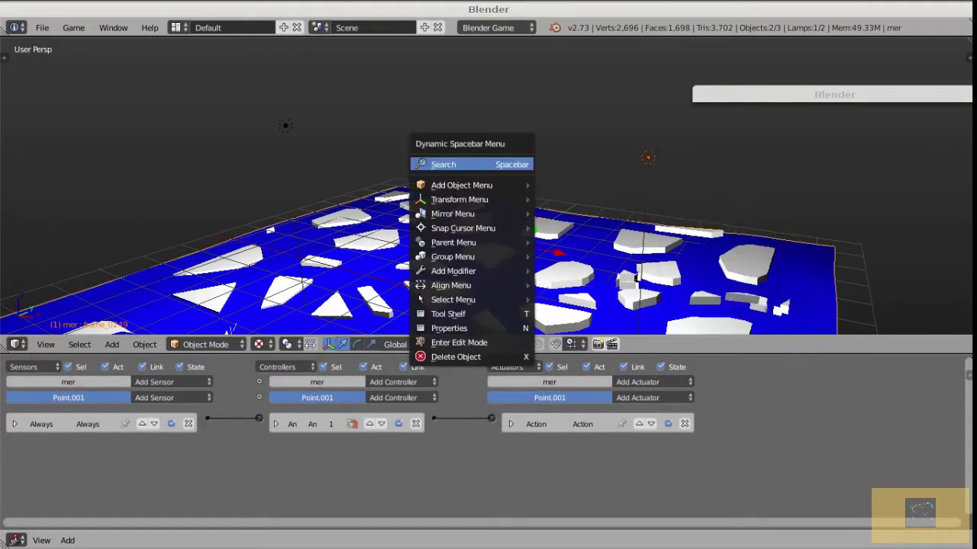
pyautogui.press('Return')
pyautogui.write('cvop')
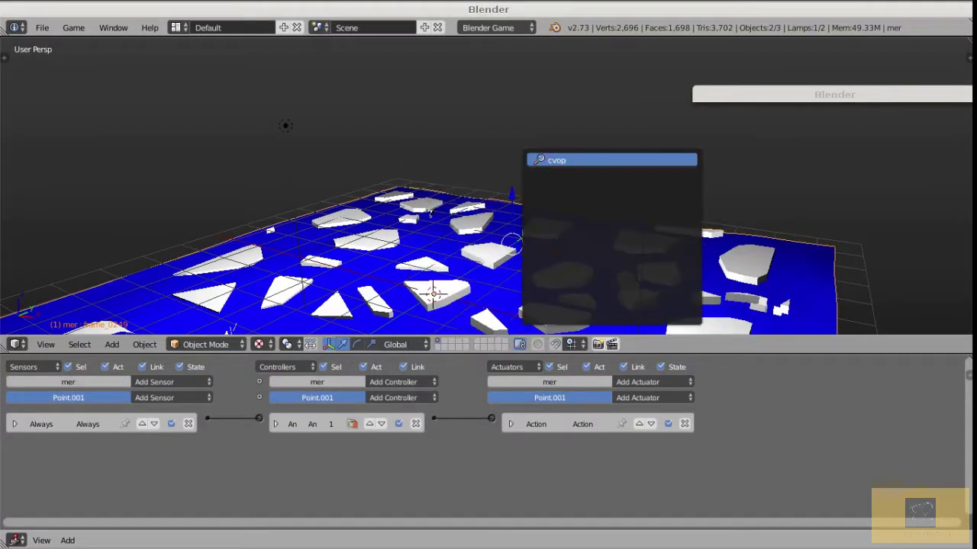
pyautogui.press('BackSpace')
pyautogui.write('op')
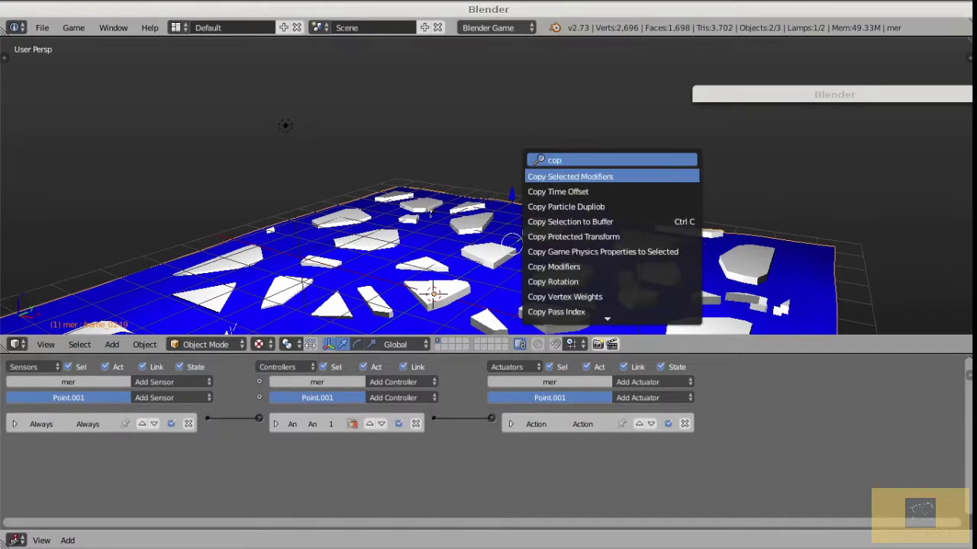
pyautogui.press('Down')
pyautogui.press('Down')
pyautogui.press('Down')
pyautogui.press('Down')
pyautogui.press('Down')
pyautogui.press('Up')
pyautogui.press('Up')
pyautogui.press('Up')
pyautogui.press('Up')
pyautogui.press('Up')
pyautogui.press('Down')
pyautogui.press('Down')
pyautogui.press('Down')
pyautogui.press('Down')
pyautogui.press('Down')
pyautogui.press('Up')
pyautogui.press('Down')
pyautogui.press('Up')
pyautogui.press('Up')
pyautogui.press('Down')
pyautogui.press('Down')
pyautogui.press('Down')
pyautogui.press('Down')
pyautogui.press('Down')
pyautogui.press('Down')
pyautogui.press('Up')
pyautogui.press('Down')
pyautogui.press('Down')
pyautogui.press('Down')
pyautogui.press('Down')
pyautogui.press('Up')
pyautogui.press('Up')
pyautogui.press('Up')
pyautogui.press('Down')
pyautogui.press('Down')
pyautogui.press('Down')
pyautogui.press('Down')
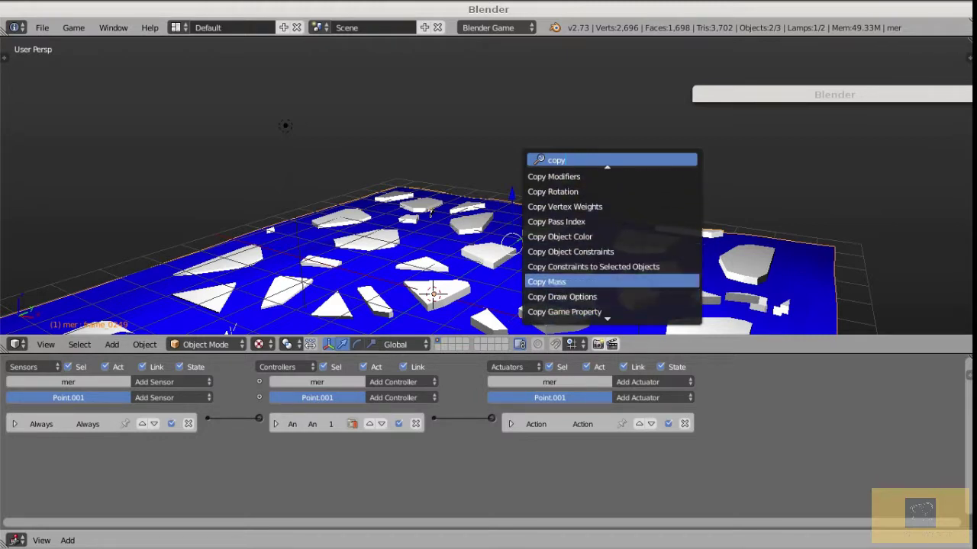
pyautogui.press('Up')
pyautogui.press('Return')
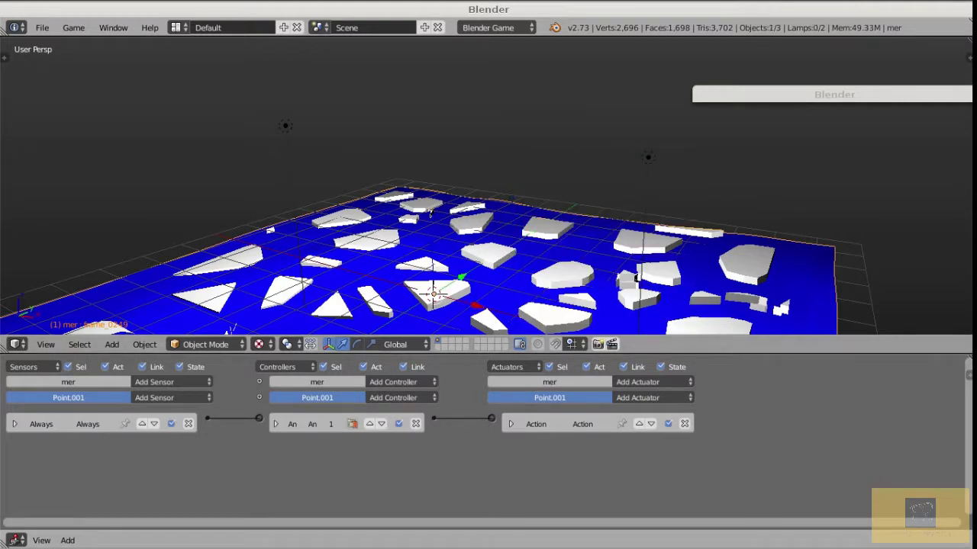
# Undo the latest changes to restore the selection of lamp and ocean mesh with the lamp active.
pyautogui.hotkey('ctrl', 'z')
pyautogui.hotkey('ctrl', 'z')
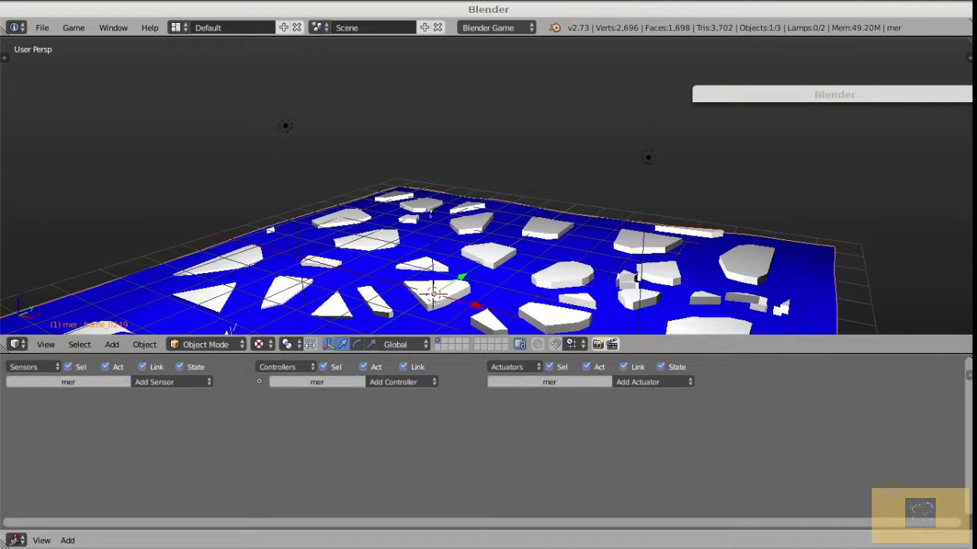
pyautogui.hotkey('ctrl', 'shift', 'z')
# Try the Copy Game Property command from the lamp to the ocean mesh.
pyautogui.press('space')
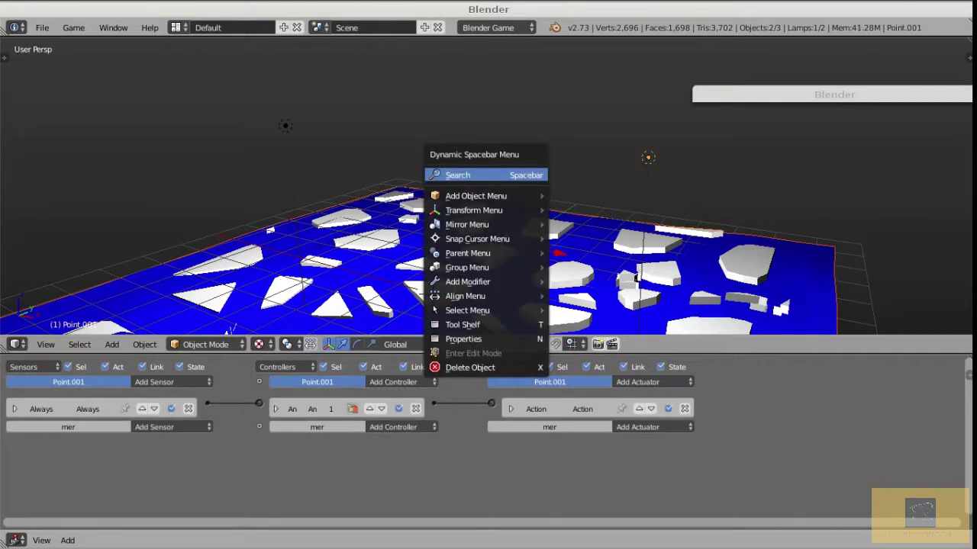
pyautogui.press('Return')
pyautogui.press('Return')
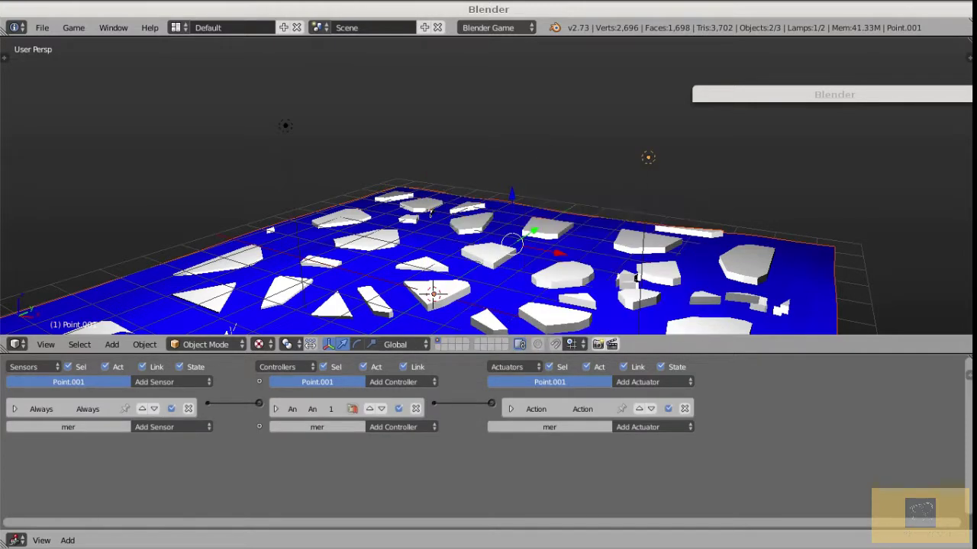
# Copy the active lamp's logic bricks to the selected mer ocean mesh with Copy Logic Bricks to Selected.
pyautogui.press('space')
pyautogui.press('Return')
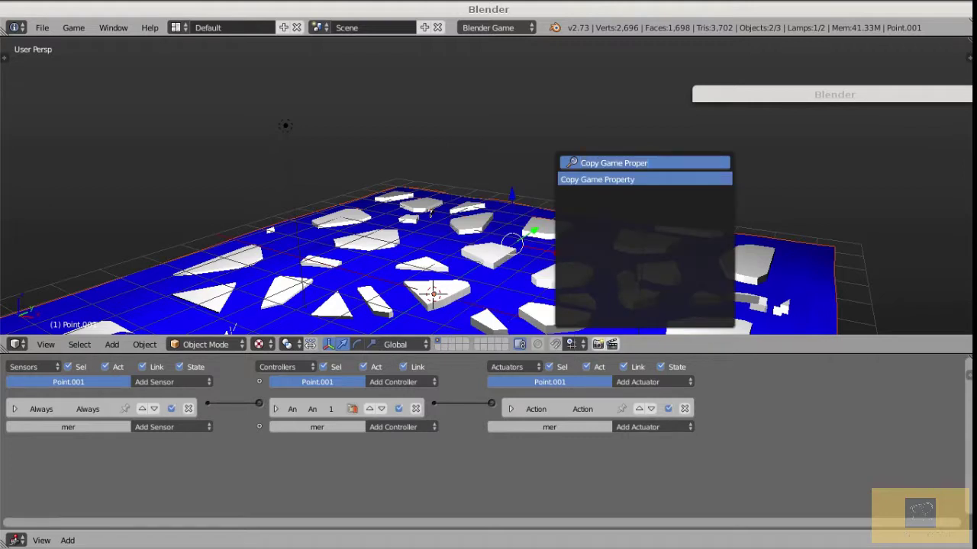
pyautogui.press('BackSpace')
pyautogui.press('BackSpace')
pyautogui.press('BackSpace')
pyautogui.press('BackSpace')
pyautogui.press('BackSpace')
pyautogui.press('BackSpace')
pyautogui.press('BackSpace')
pyautogui.press('BackSpace')
pyautogui.press('BackSpace')
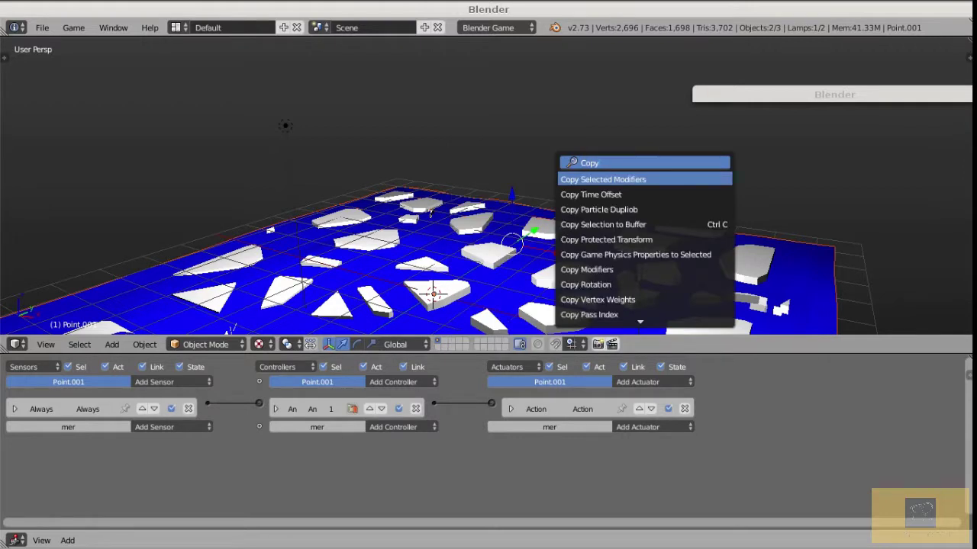
pyautogui.press('Down')
pyautogui.press('Down')
pyautogui.press('Down')
pyautogui.press('Down')
pyautogui.press('Down')
pyautogui.press('Down')
pyautogui.press('Down')
pyautogui.press('Down')
pyautogui.press('Down')
pyautogui.press('Down')
pyautogui.press('Down')
pyautogui.press('Down')
pyautogui.press('Down')
pyautogui.press('Down')
pyautogui.press('Down')
pyautogui.press('Down')
pyautogui.press('Down')
pyautogui.press('Down')
pyautogui.press('Down')
pyautogui.press('Down')
pyautogui.press('Down')
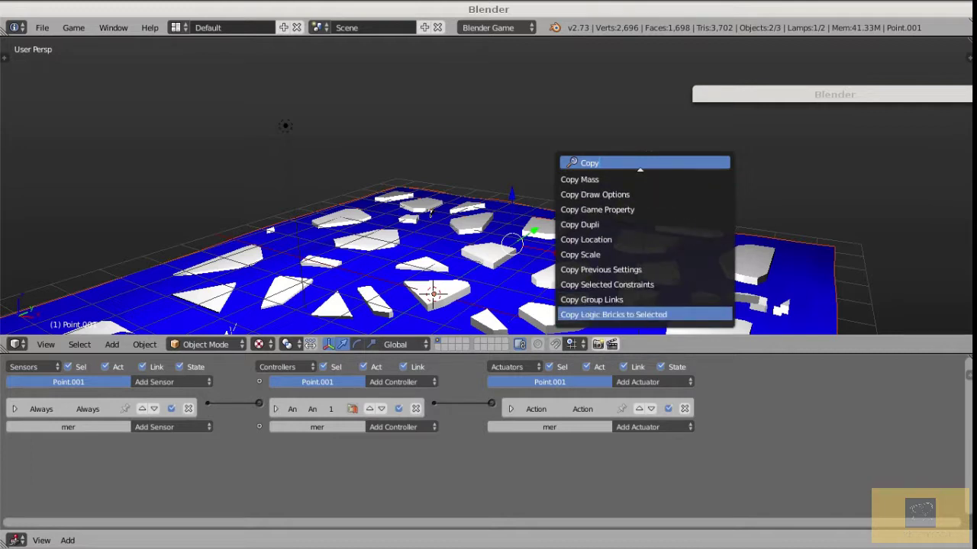
pyautogui.press('Return')
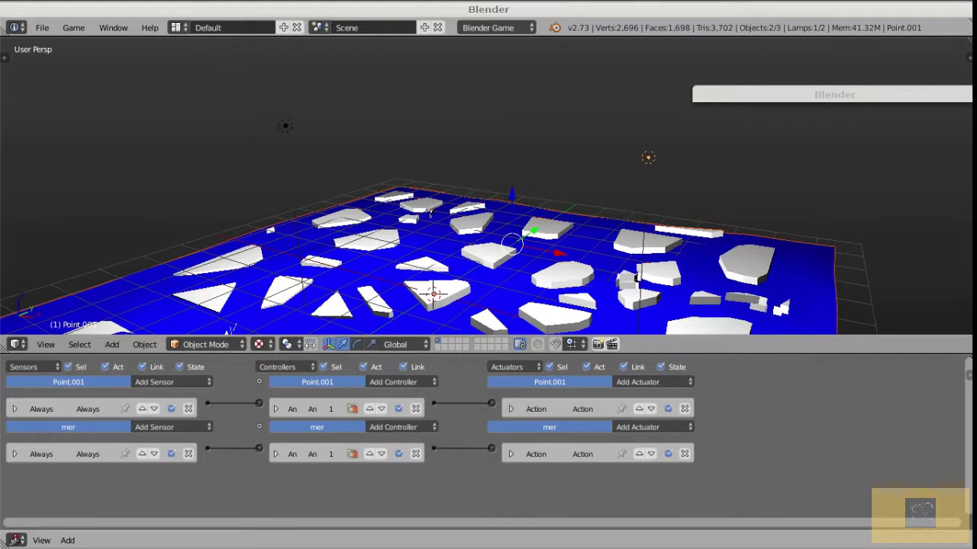
# Select only the mer ocean mesh, leaving both lamps out of the selection.
pyautogui.rightClick(648, 157)
pyautogui.moveTo(606, 225); pyautogui.dragTo(588, 238, button='right')
pyautogui.rightClick(588, 238)
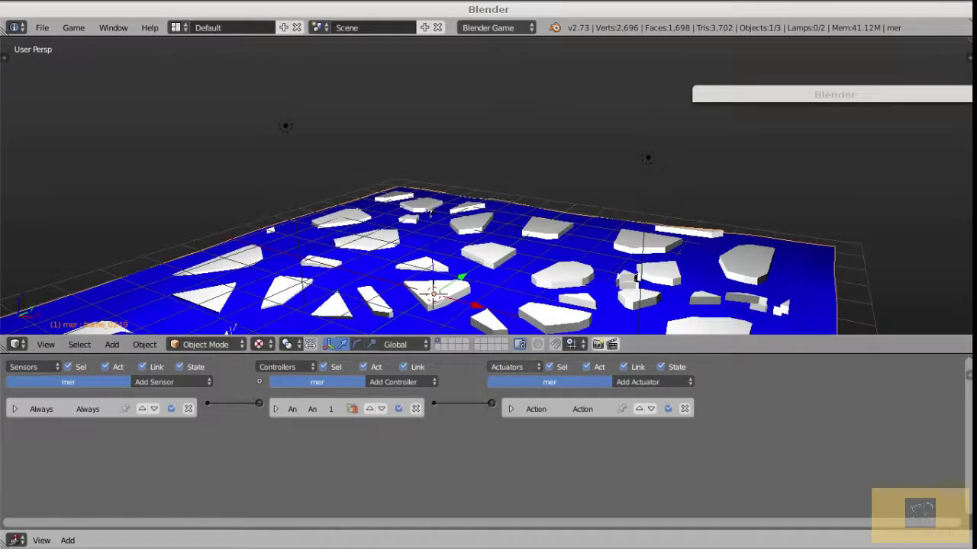
pyautogui.scroll(-1, 588, 238)
pyautogui.keyDown('shift'); pyautogui.moveTo(587, 238); pyautogui.dragTo(587, 210, button='middle'); pyautogui.keyUp('shift')
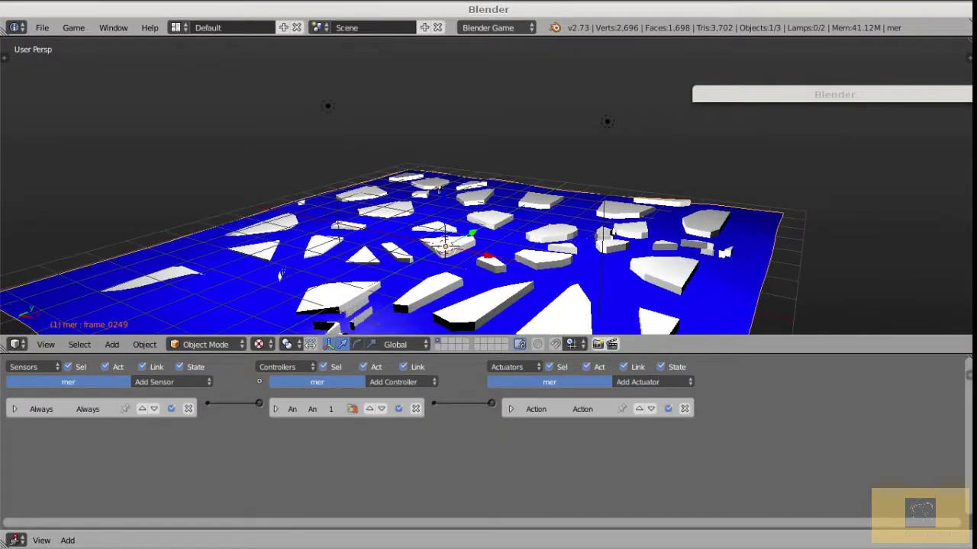
# Play the ocean animation in the viewport, return to the first frame, and test the same motion in the game engine.
pyautogui.hotkey('alt', 'a')
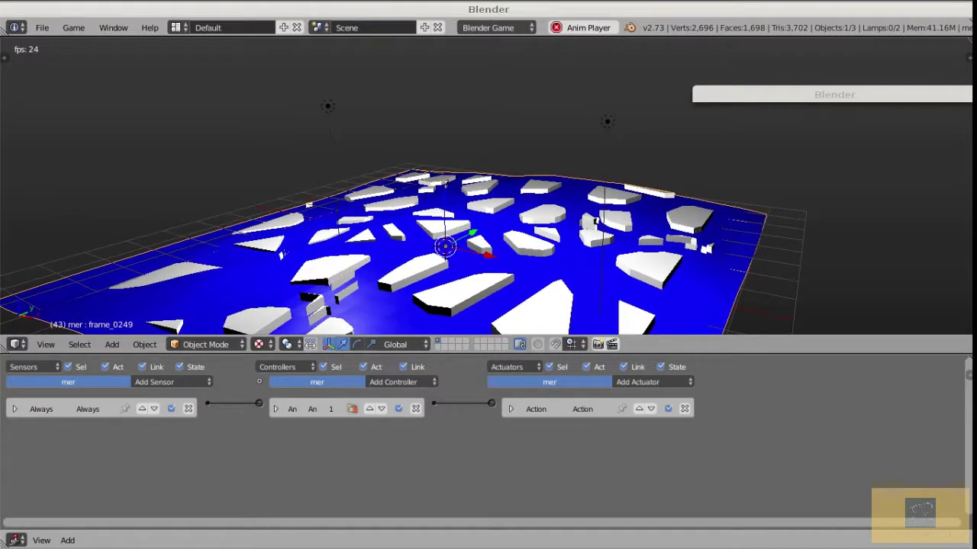
pyautogui.hotkey('alt', 'a')
pyautogui.hotkey('shift', 'Left')
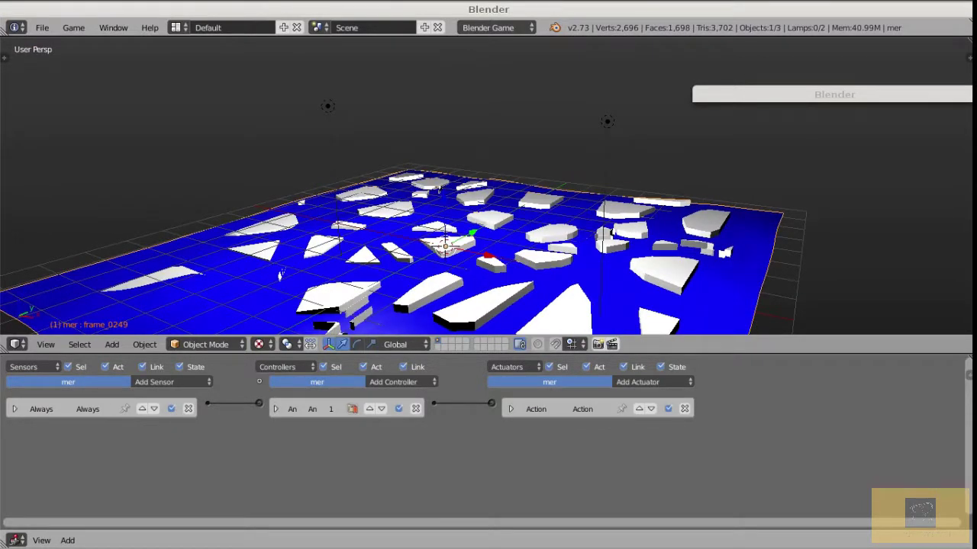
pyautogui.press('p')
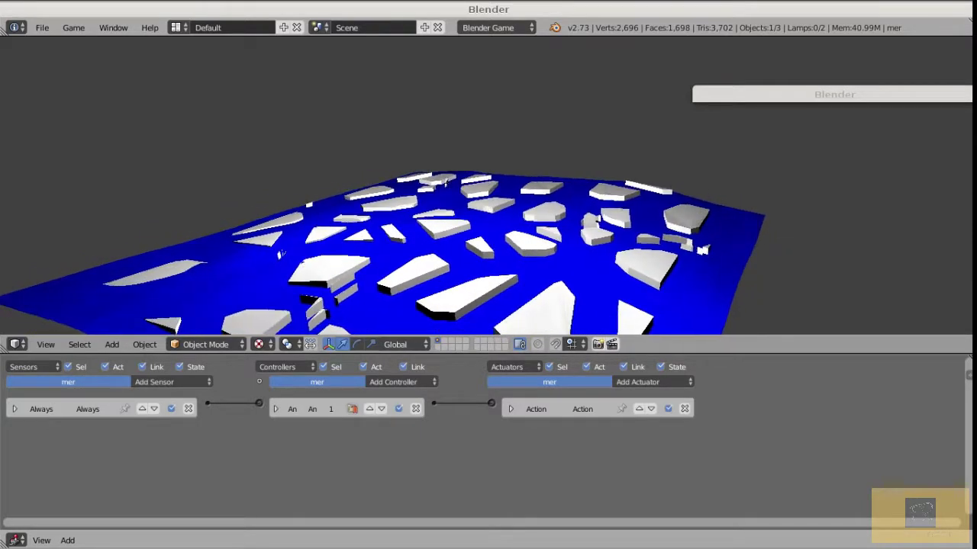
pyautogui.press('Escape')
# Maximise the 3D view to examine the floating slabs up close, and restore the previous screen layout.
pyautogui.hotkey('ctrl', 'Up')
pyautogui.moveTo(427, 251)
pyautogui.mouseDown(button='middle')
pyautogui.moveTo(534, 255)
pyautogui.moveTo(427, 264)
pyautogui.mouseUp(button='middle')
pyautogui.scroll(4, 489, 282)
pyautogui.moveTo(430, 210); pyautogui.dragTo(307, 182, button='middle')
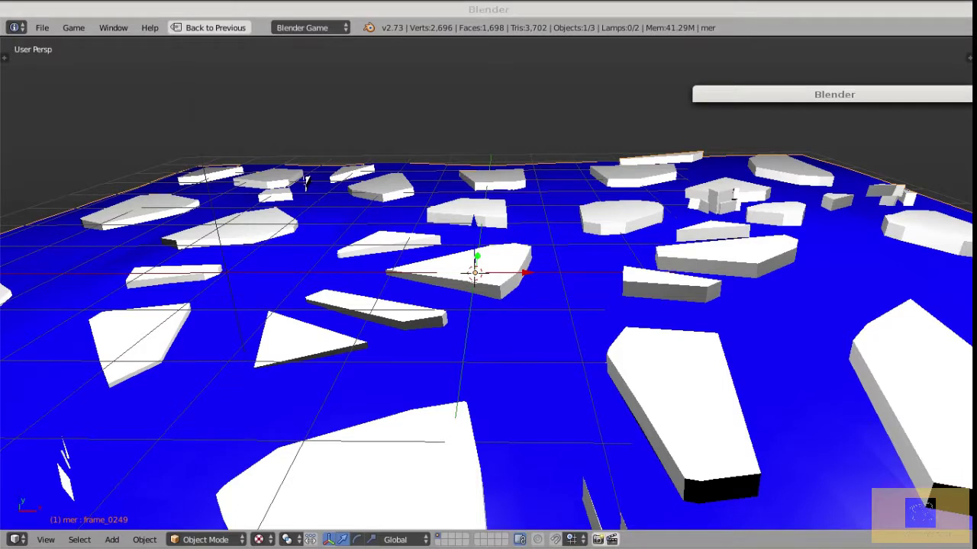
pyautogui.doubleClick(834, 95)
pyautogui.doubleClick(834, 95)
pyautogui.moveTo(834, 95); pyautogui.dragTo(805, 69)
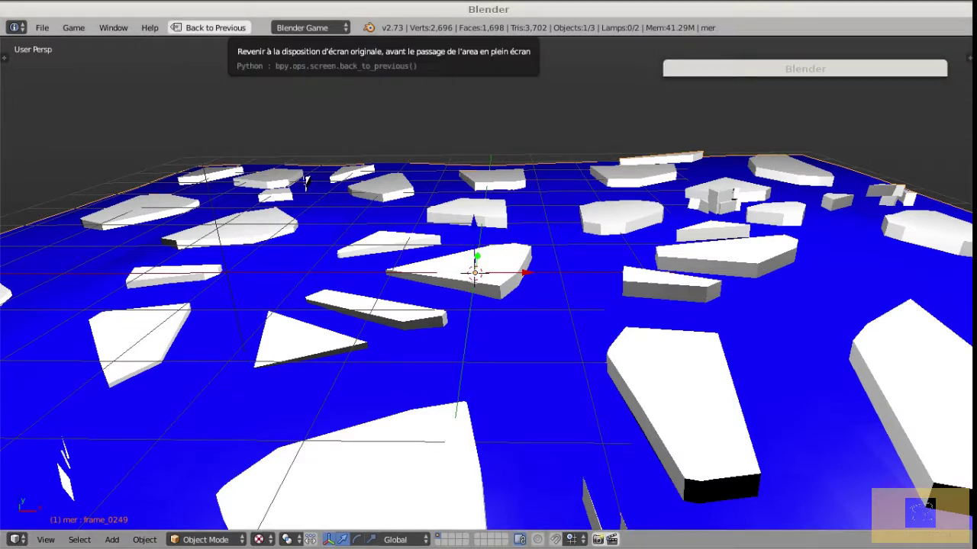
pyautogui.click(210, 28)
# Switch the 3D view from textured to solid shading with the floating slabs in close view.
pyautogui.scroll(2, 486, 191)
pyautogui.moveTo(486, 191); pyautogui.dragTo(443, 172, button='middle')
pyautogui.moveTo(449, 109)
pyautogui.mouseDown(button='middle')
pyautogui.moveTo(422, 108)
pyautogui.moveTo(424, 141)
pyautogui.moveTo(426, 114)
pyautogui.moveTo(427, 125)
pyautogui.mouseUp(button='middle')
pyautogui.hotkey('alt', 'z')
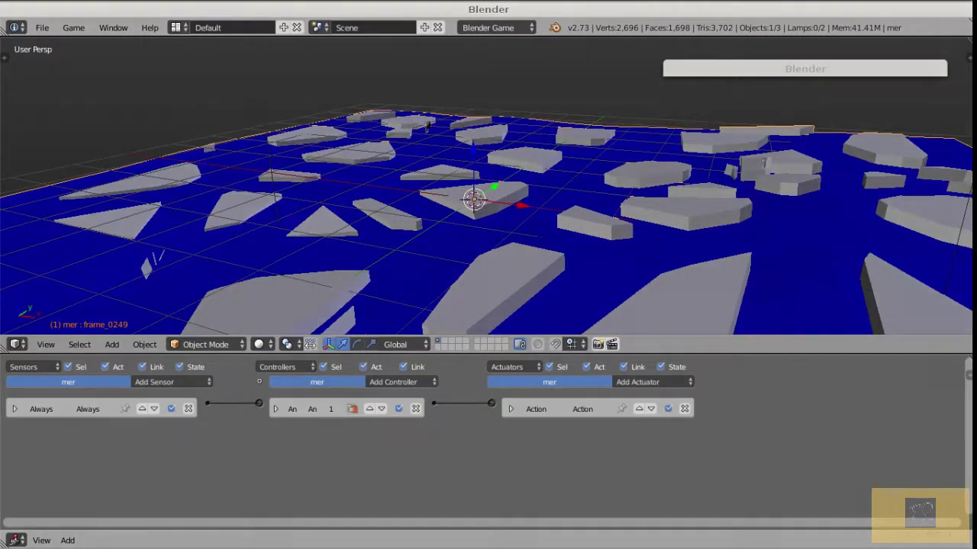